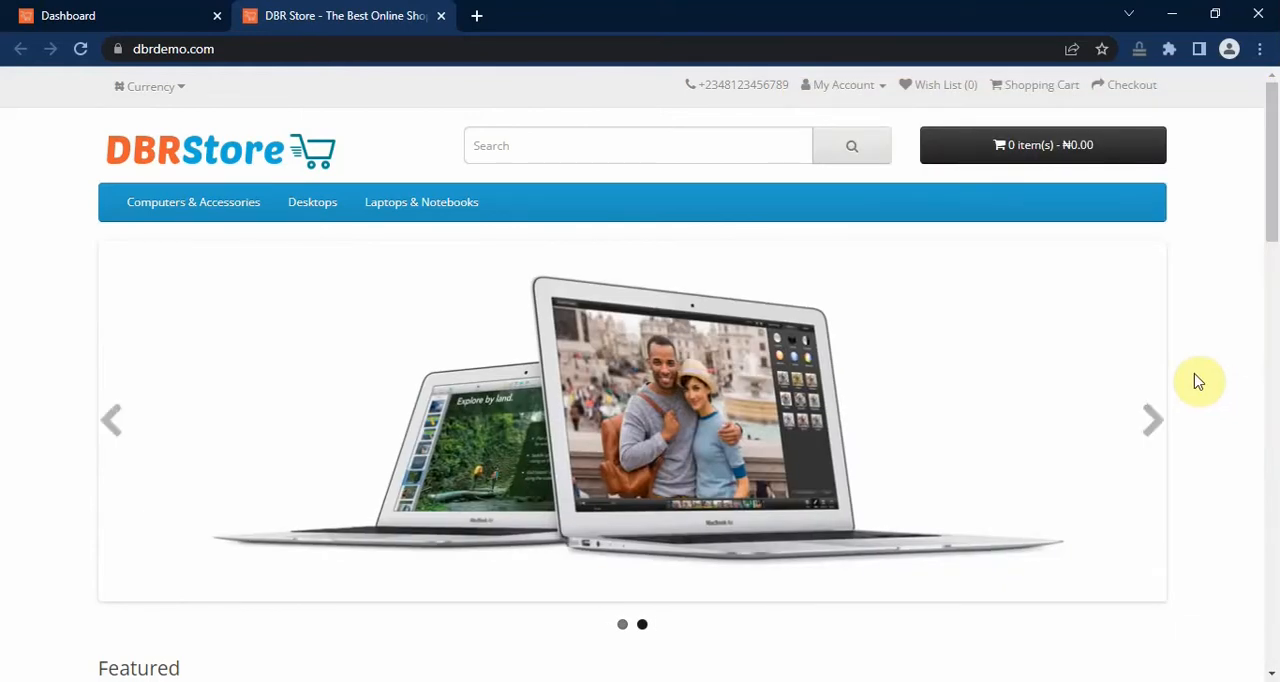
Step: Create a new banner in the store admin's Design section and name it HomePage-Slideshow-1140x380
{"action": "left_click", "coordinate": [156, 20]}
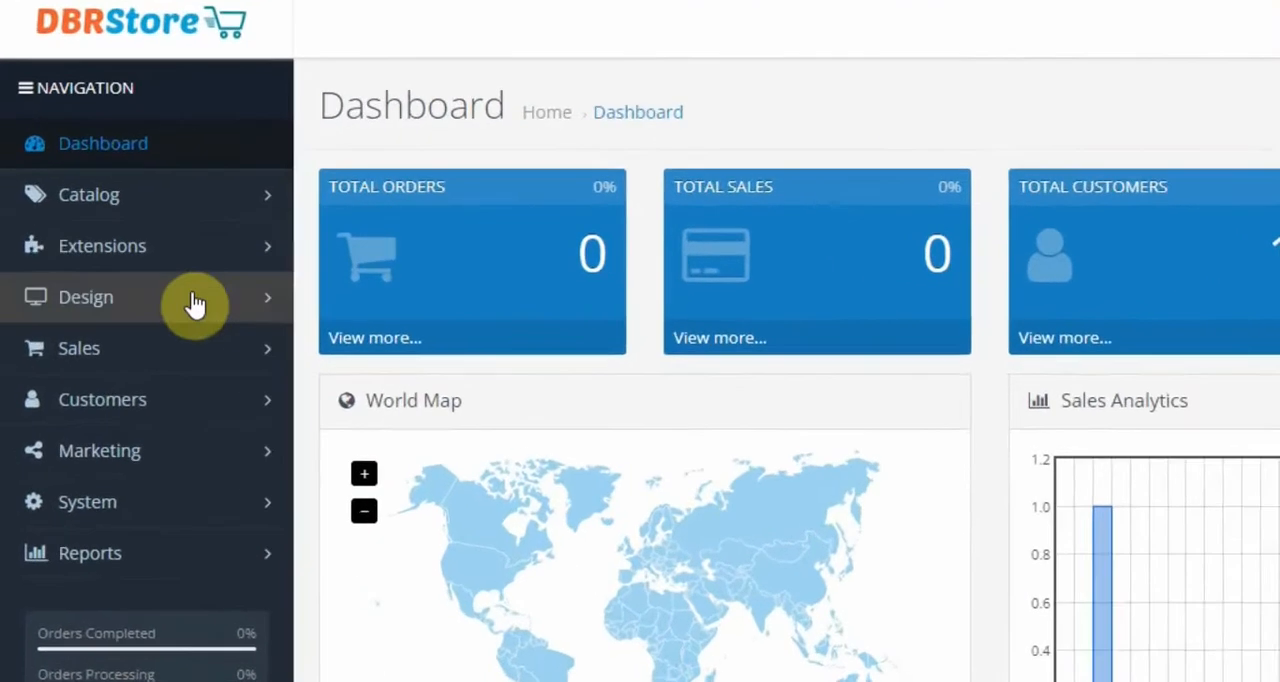
{"action": "left_click", "coordinate": [138, 305]}
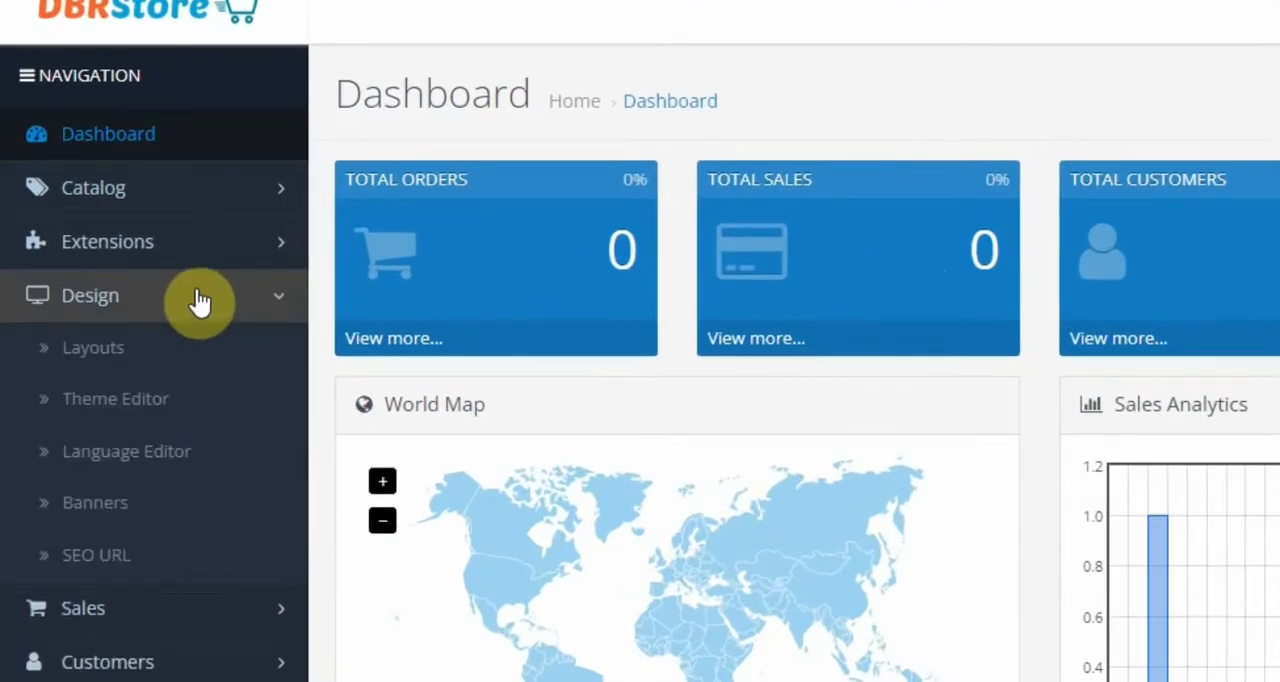
{"action": "left_click", "coordinate": [108, 503]}
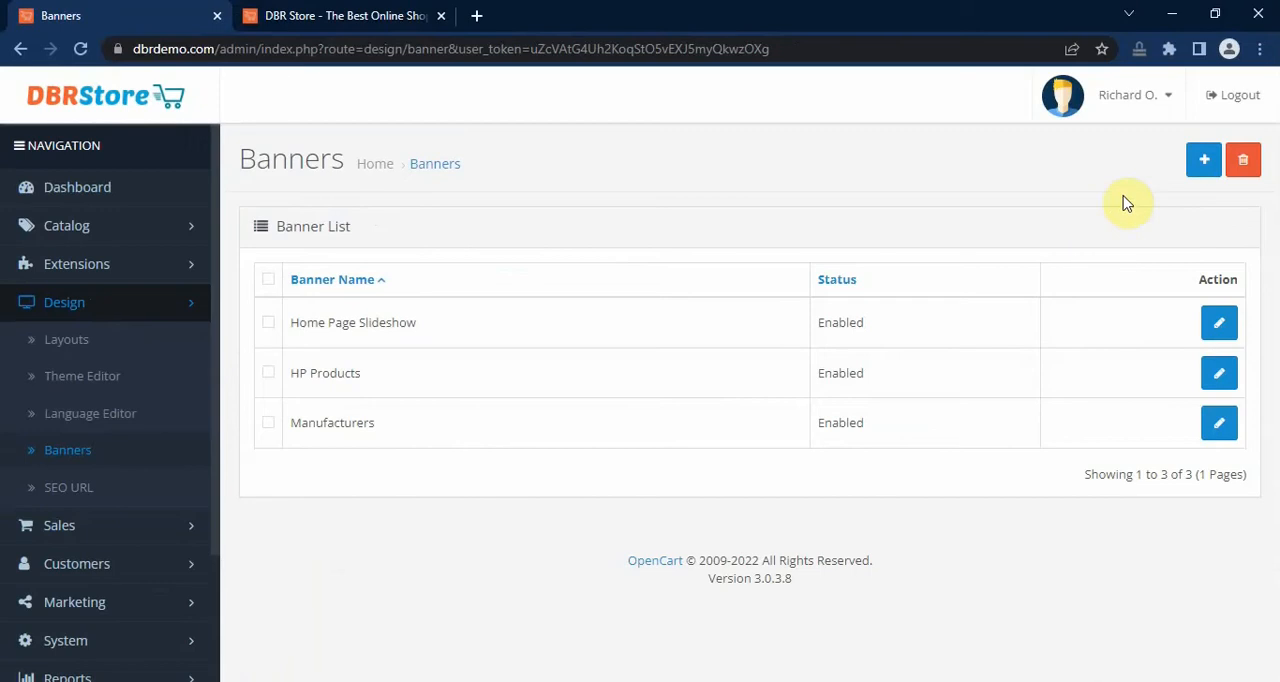
{"action": "left_click", "coordinate": [1205, 165]}
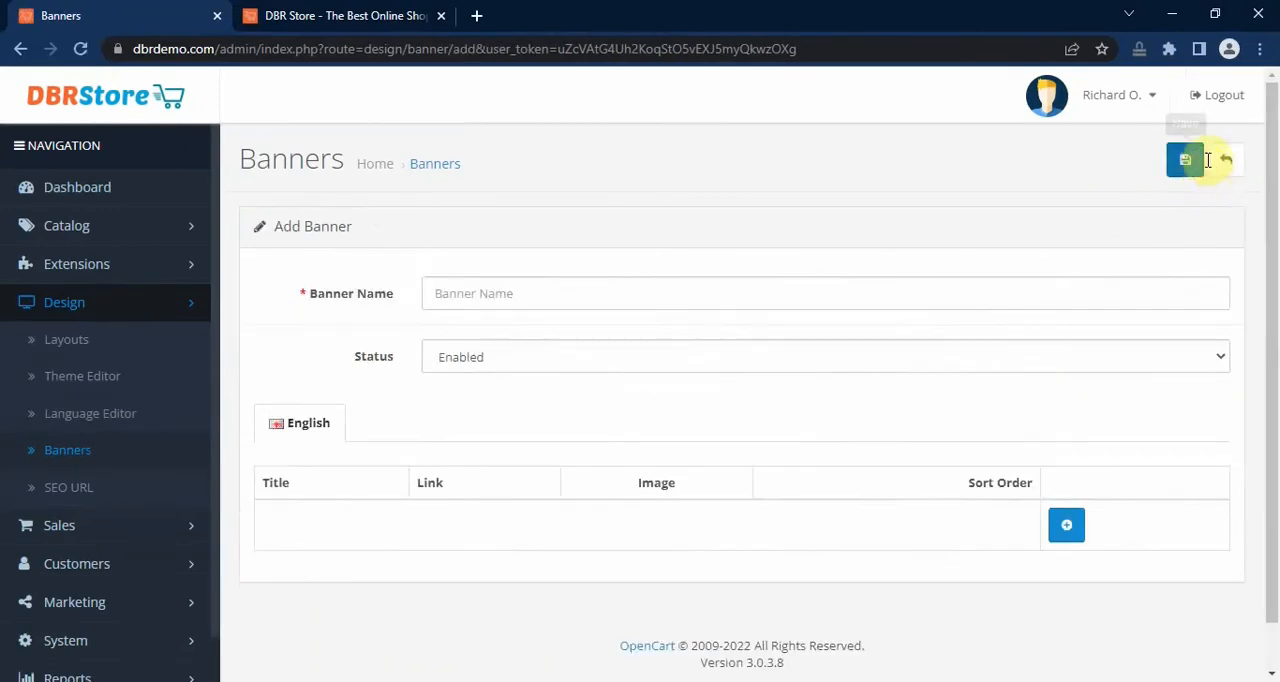
{"action": "left_click", "coordinate": [723, 297]}
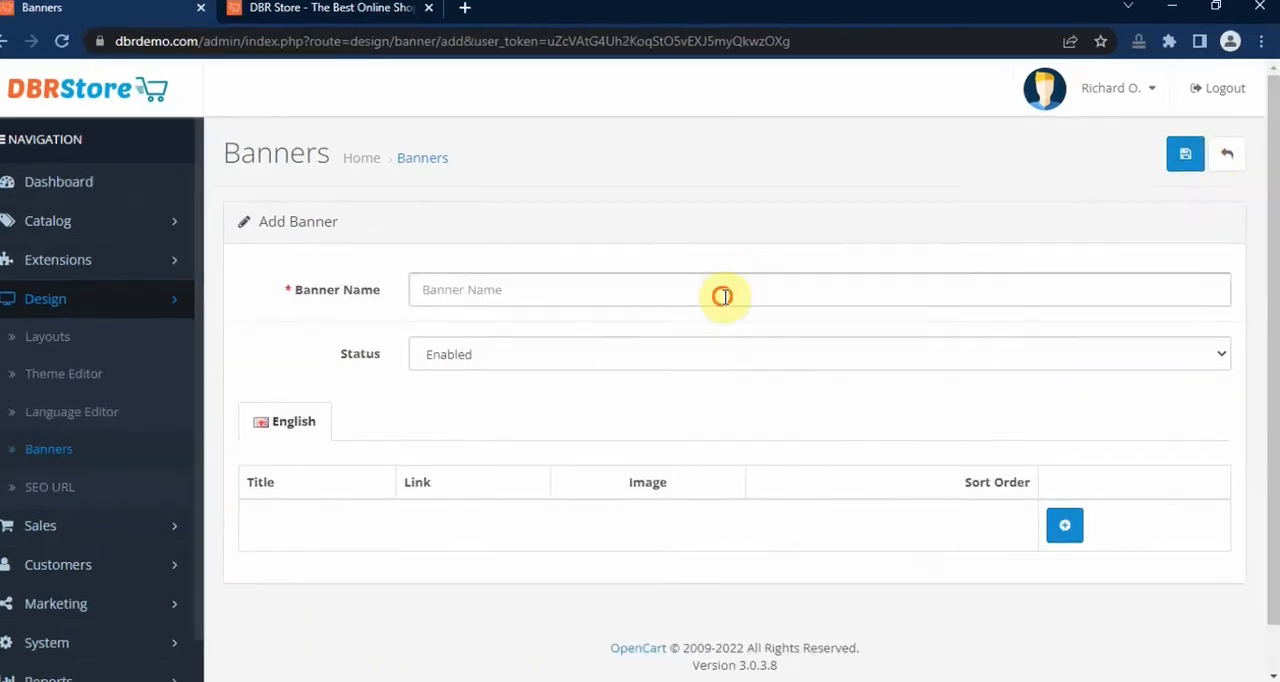
{"action": "left_click", "coordinate": [605, 338]}
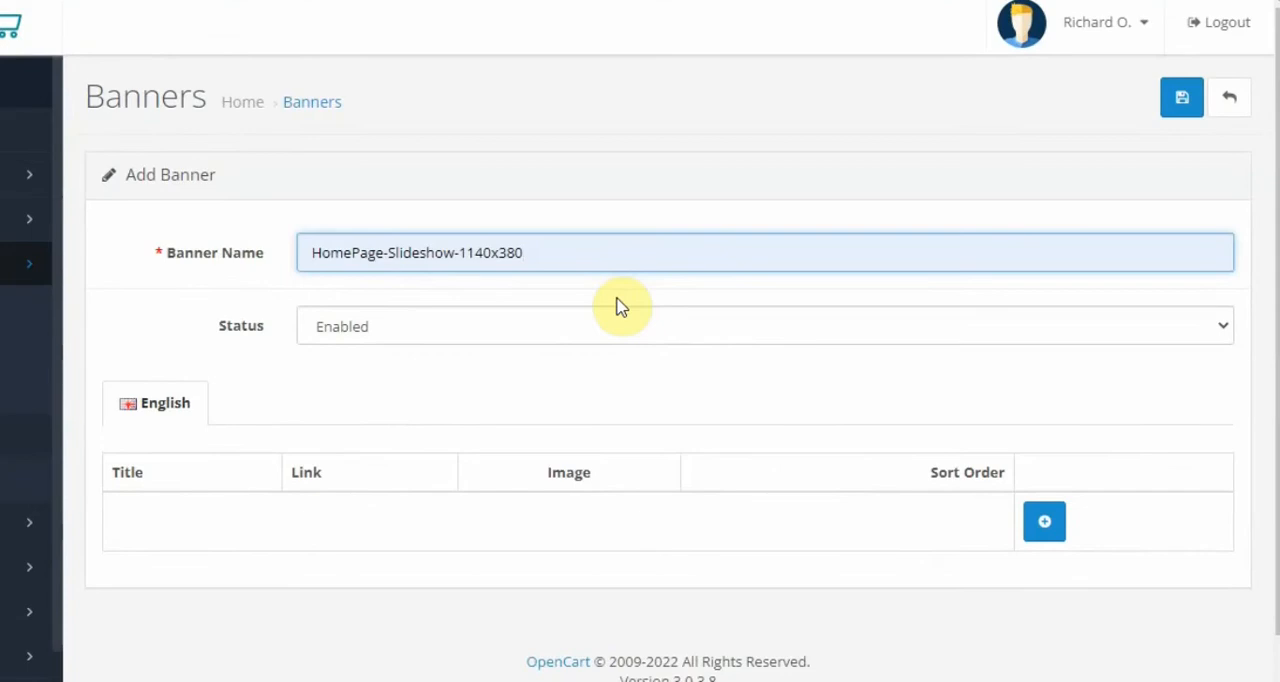
Step: Add a first slide row to the banner and title it "Computers & Accessories"
{"action": "scroll", "coordinate": [626, 285], "scroll_direction": "down", "scroll_amount": 1}
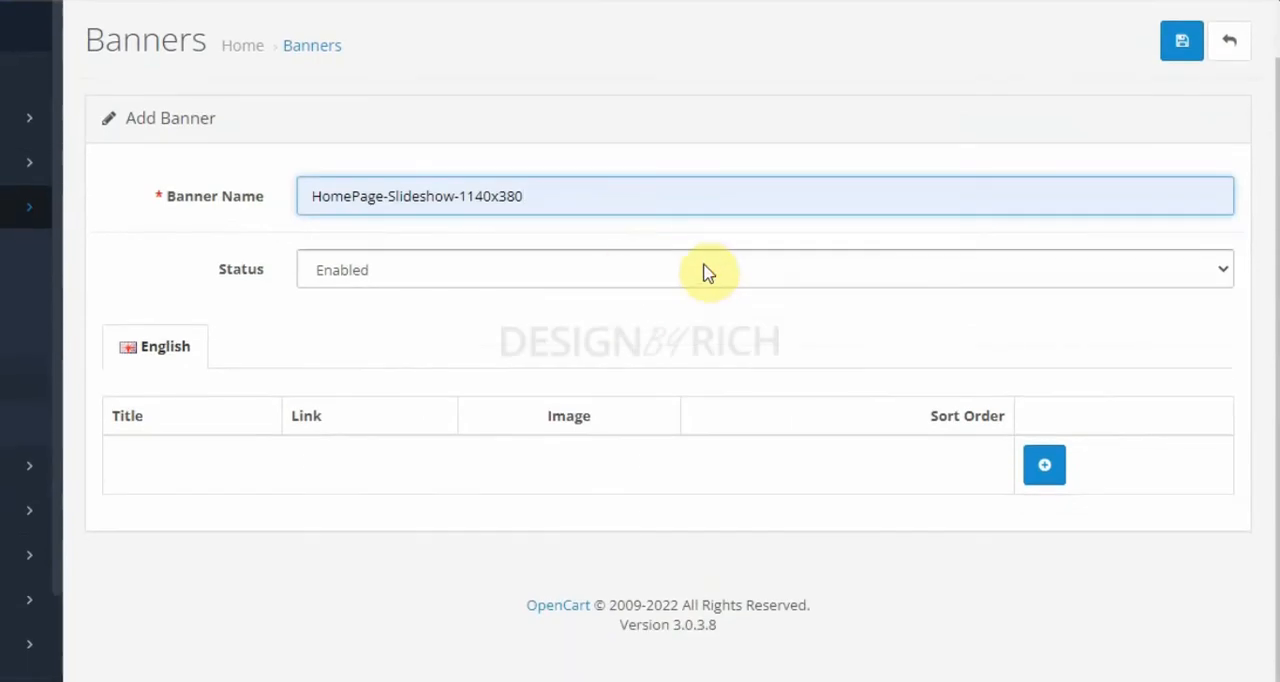
{"action": "left_click", "coordinate": [1045, 466]}
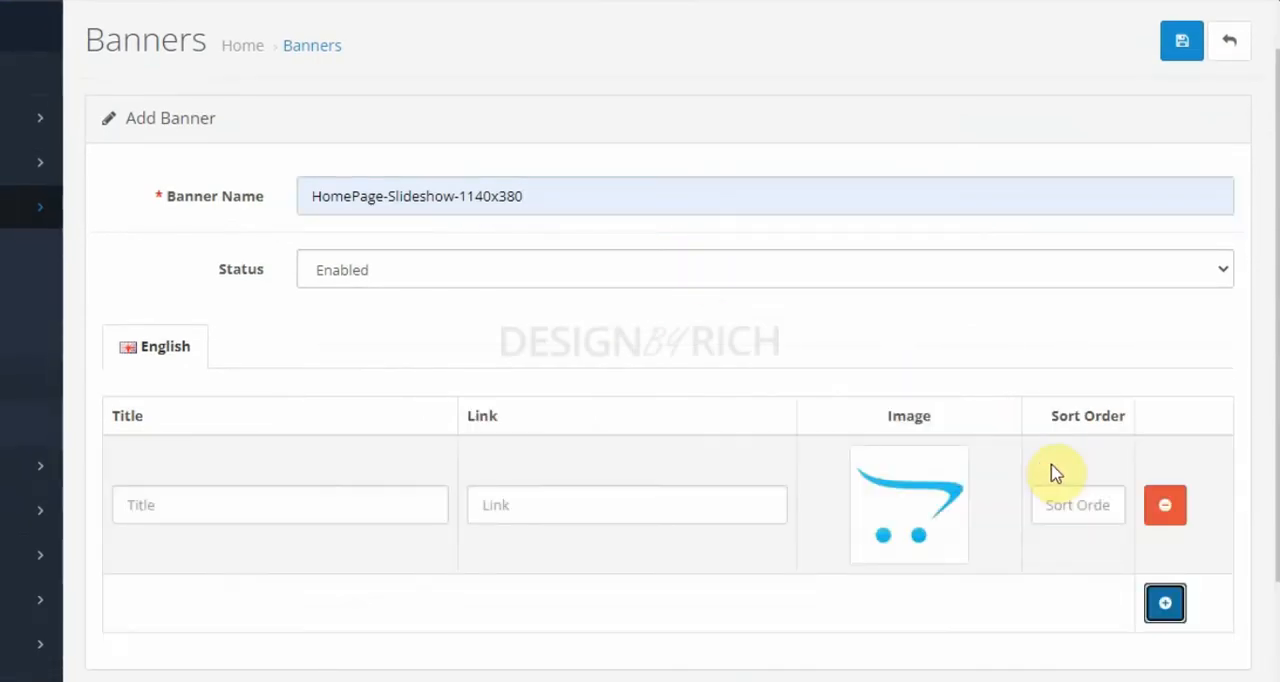
{"action": "left_click", "coordinate": [363, 505]}
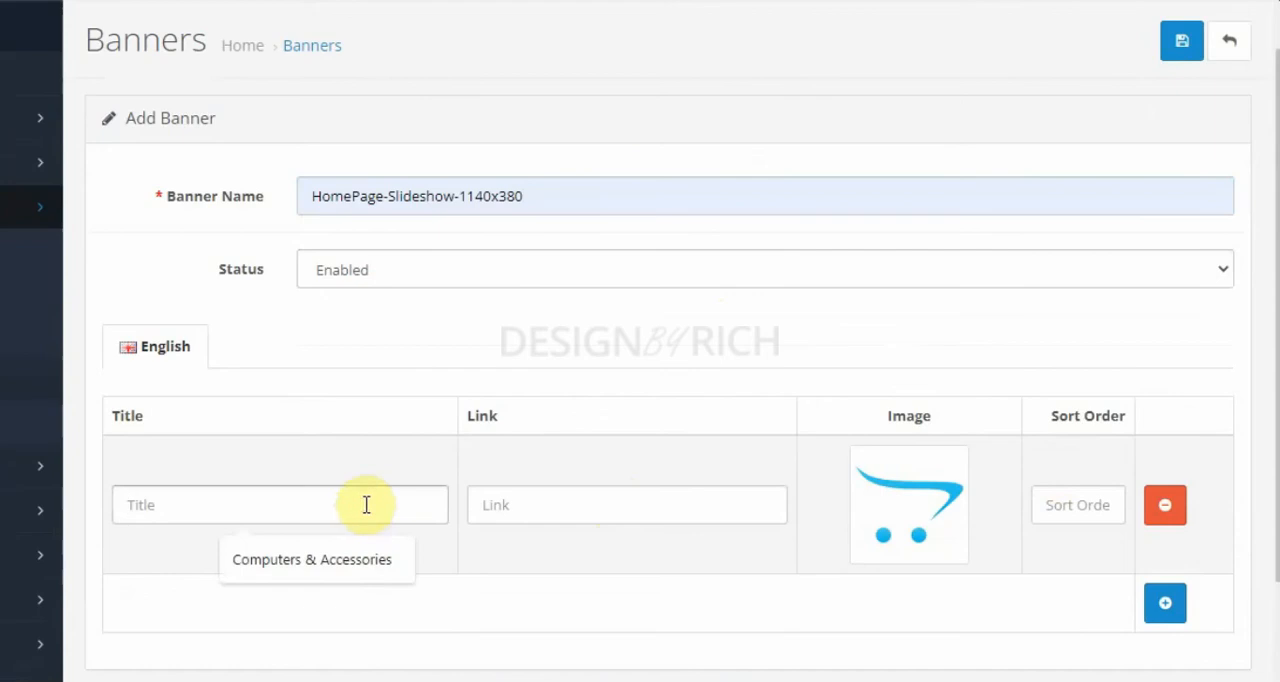
{"action": "left_click", "coordinate": [366, 556]}
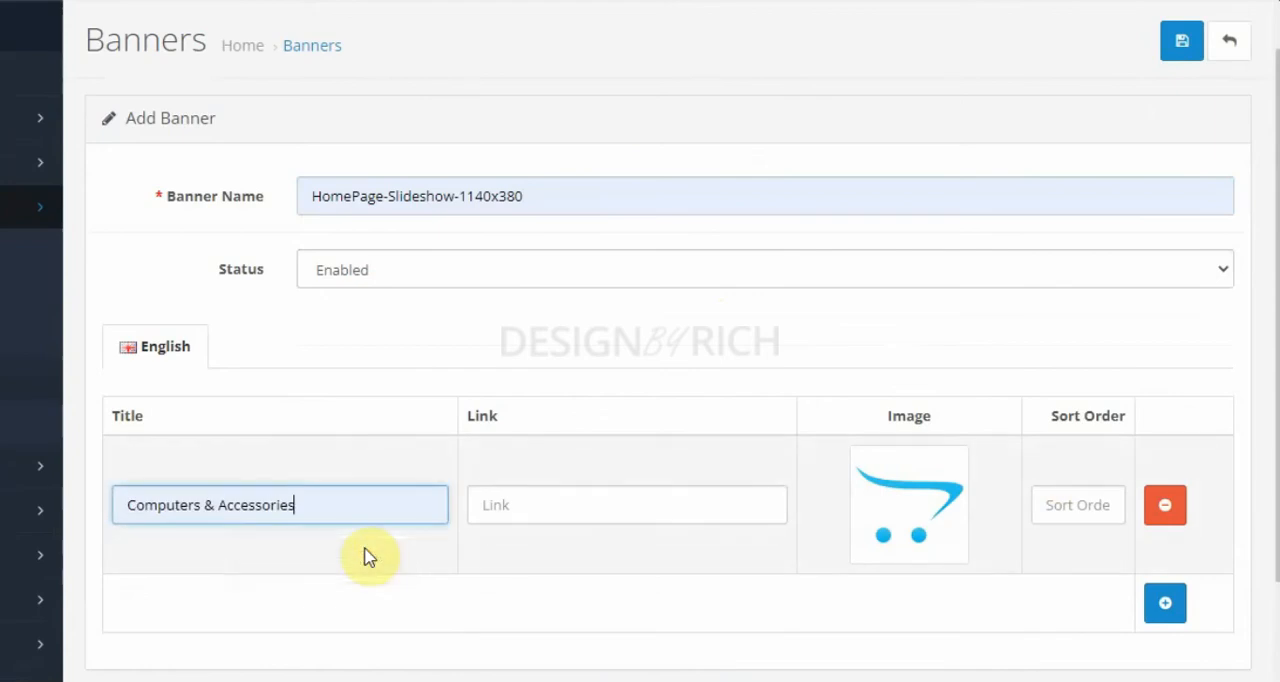
Step: Copy "computers-and-accessories" from the storefront category page's address and paste it as the first slide's link
{"action": "left_click", "coordinate": [552, 507]}
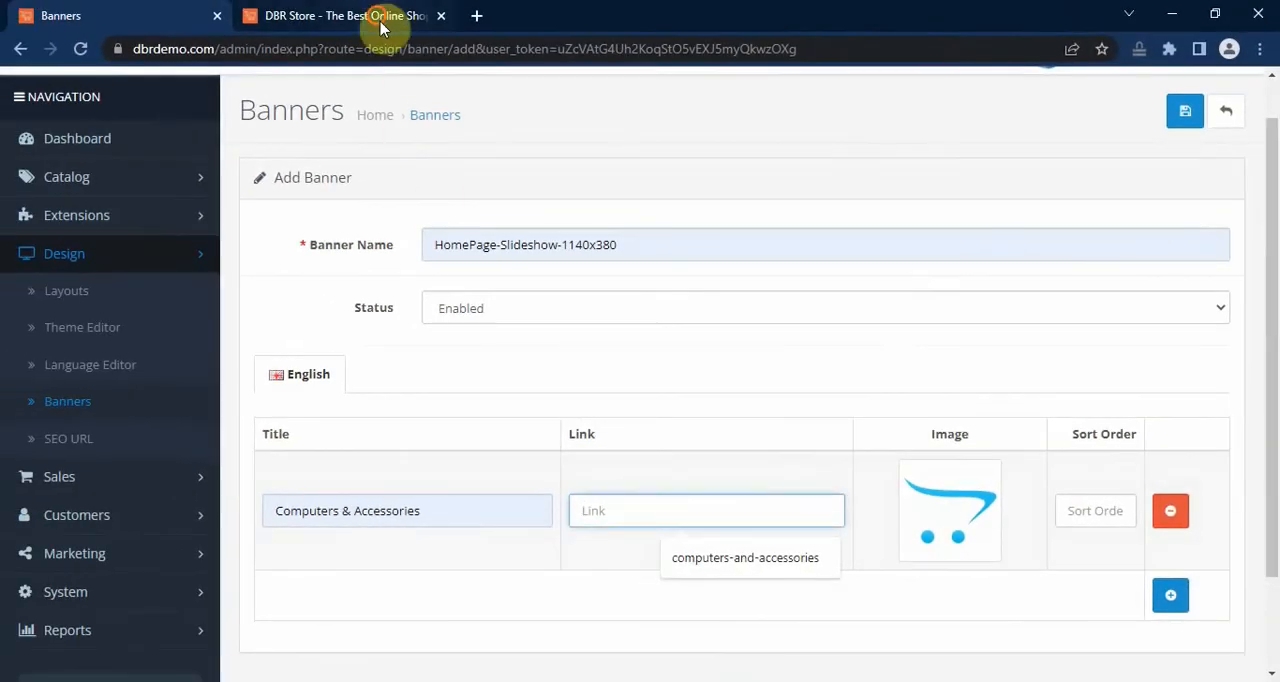
{"action": "left_click", "coordinate": [380, 28]}
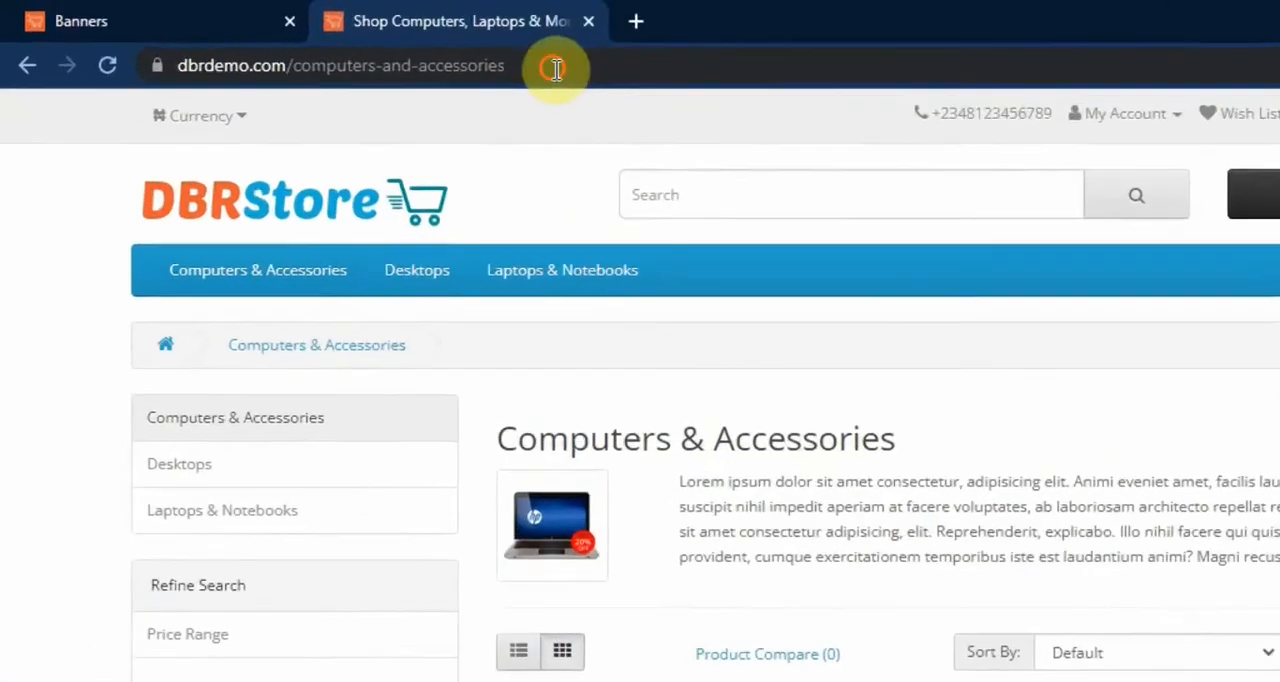
{"action": "left_click_drag", "start_coordinate": [556, 68], "coordinate": [279, 64]}
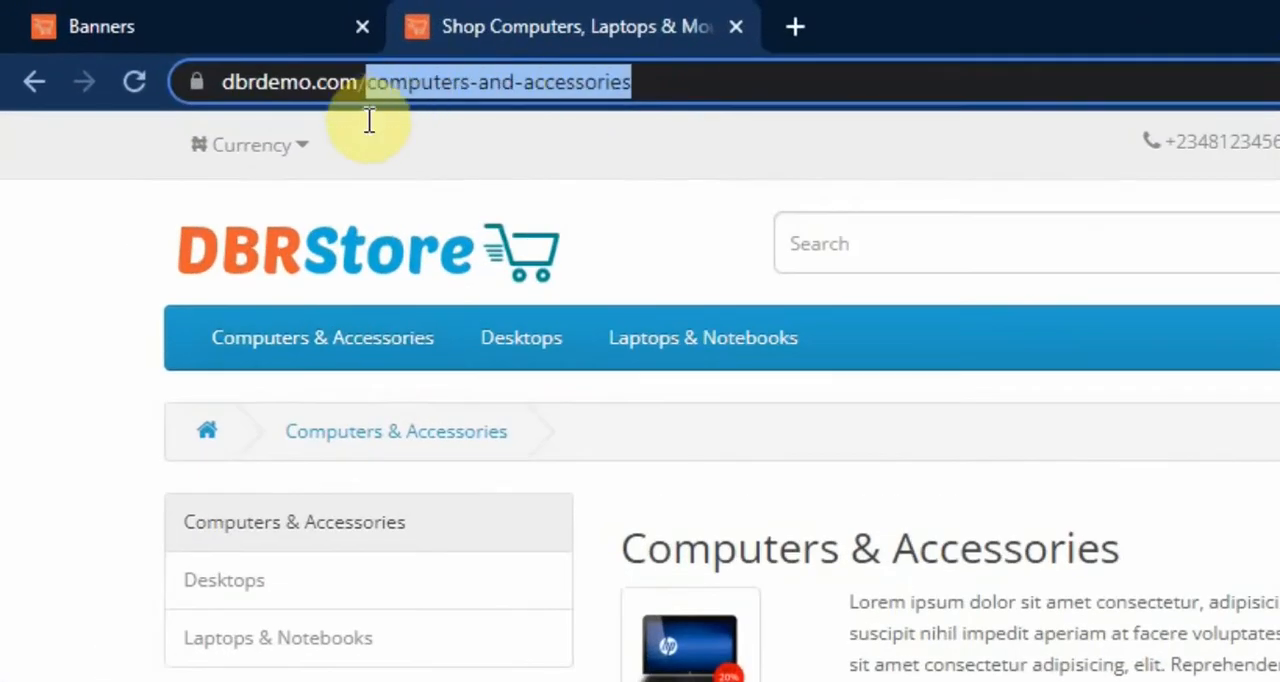
{"action": "left_click_drag", "start_coordinate": [379, 125], "coordinate": [372, 127]}
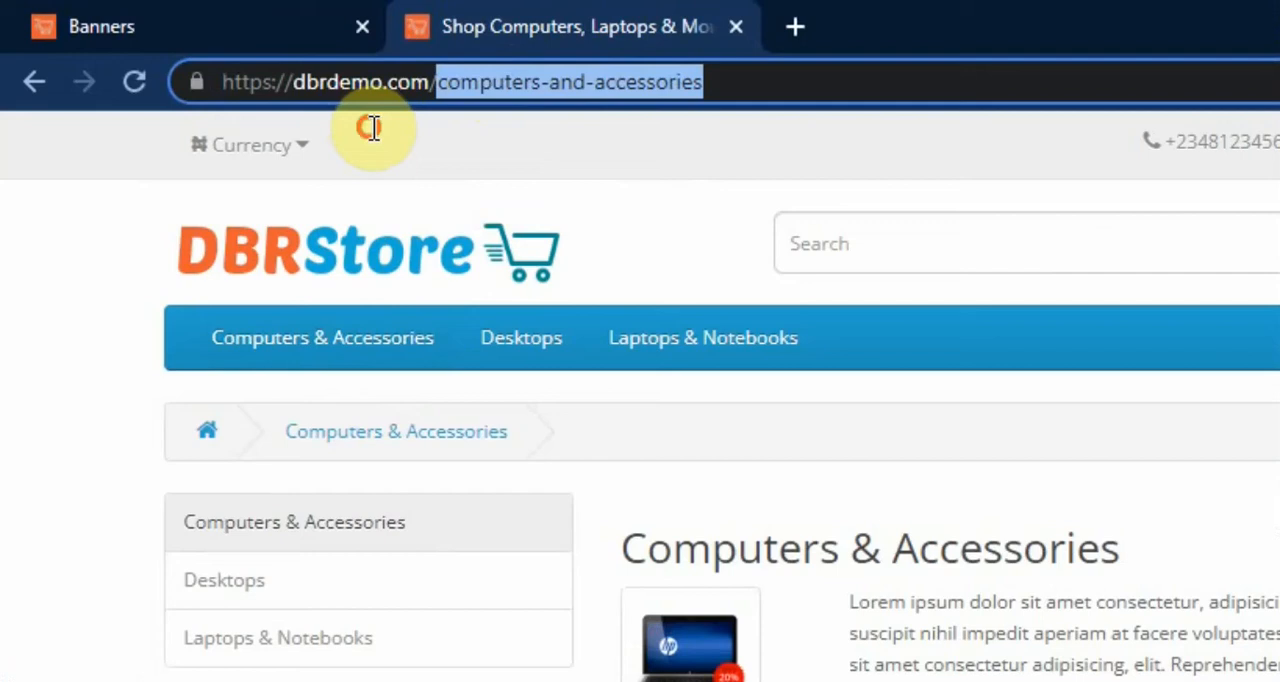
{"action": "right_click", "coordinate": [510, 86]}
{"action": "left_click", "coordinate": [606, 254]}
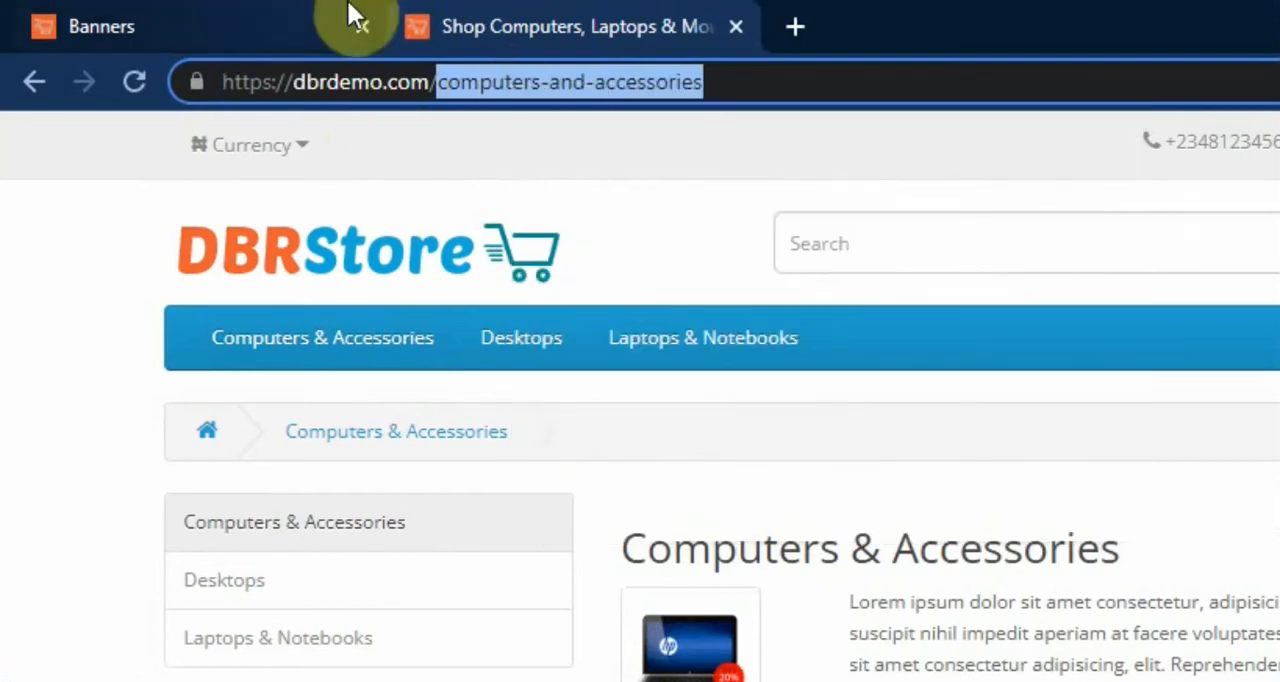
{"action": "left_click", "coordinate": [300, 26]}
{"action": "left_click", "coordinate": [600, 509]}
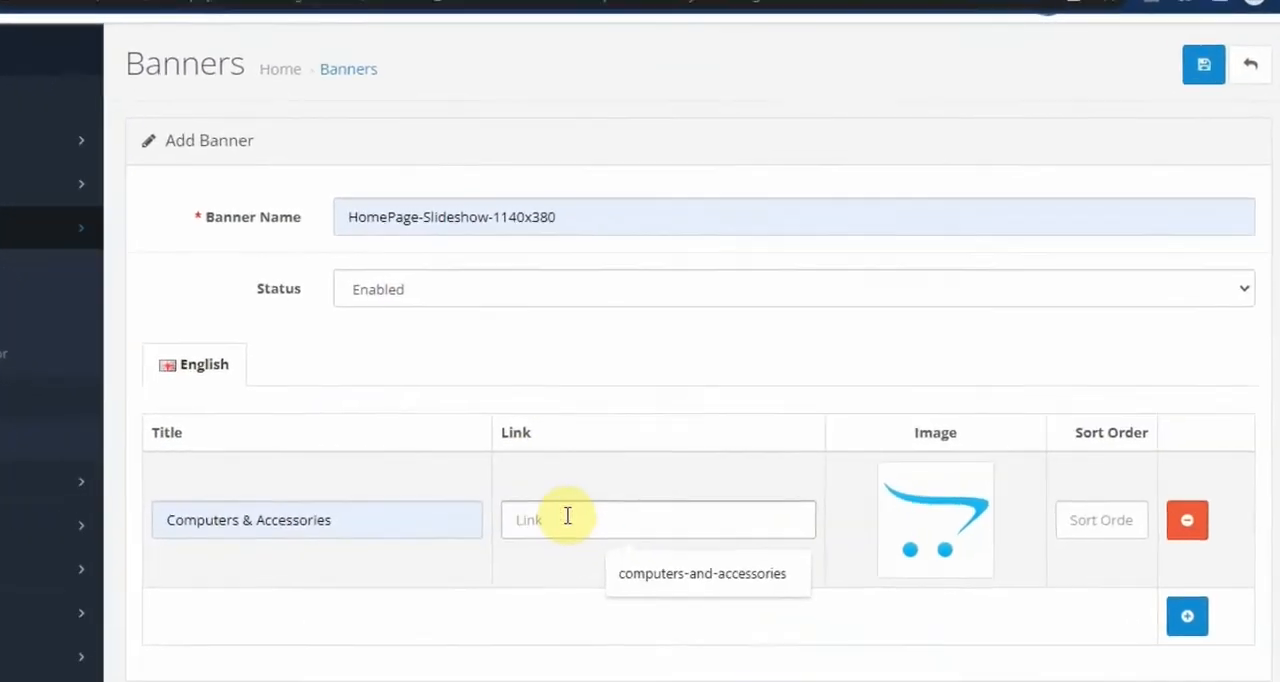
{"action": "key", "text": "ctrl+v"}
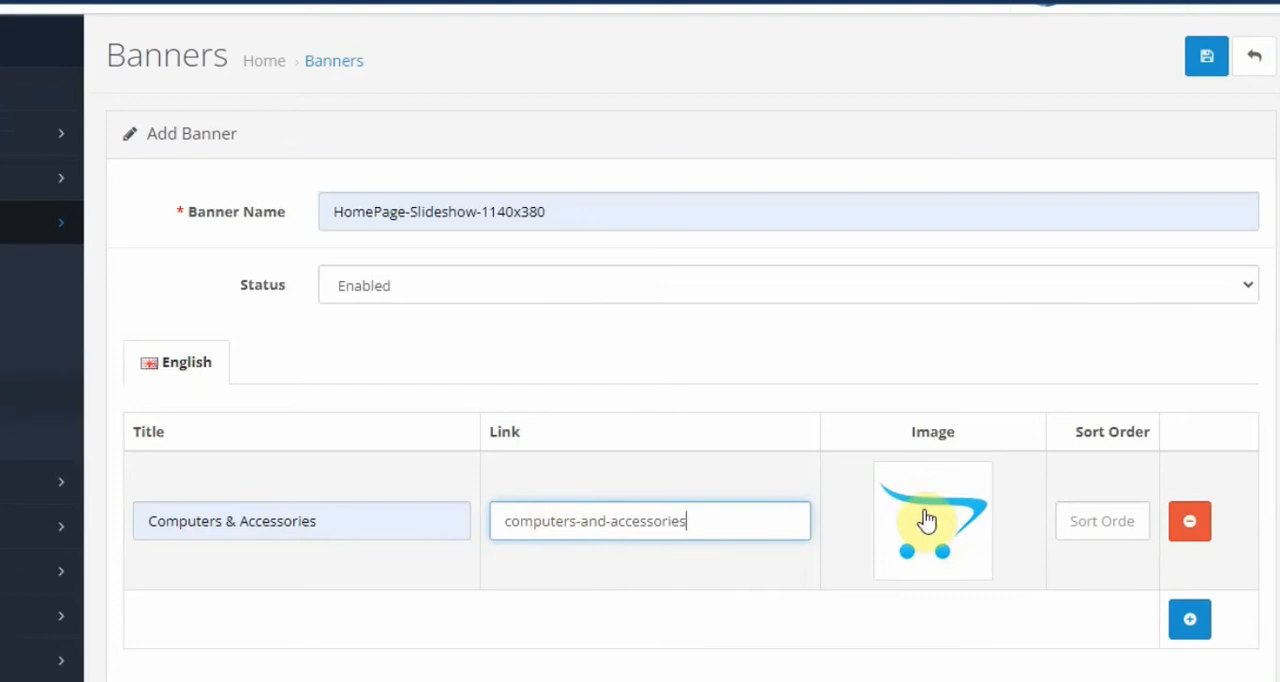
Step: Open the Image Manager for the first slide's image and create a new folder named banners
{"action": "left_click", "coordinate": [947, 526]}
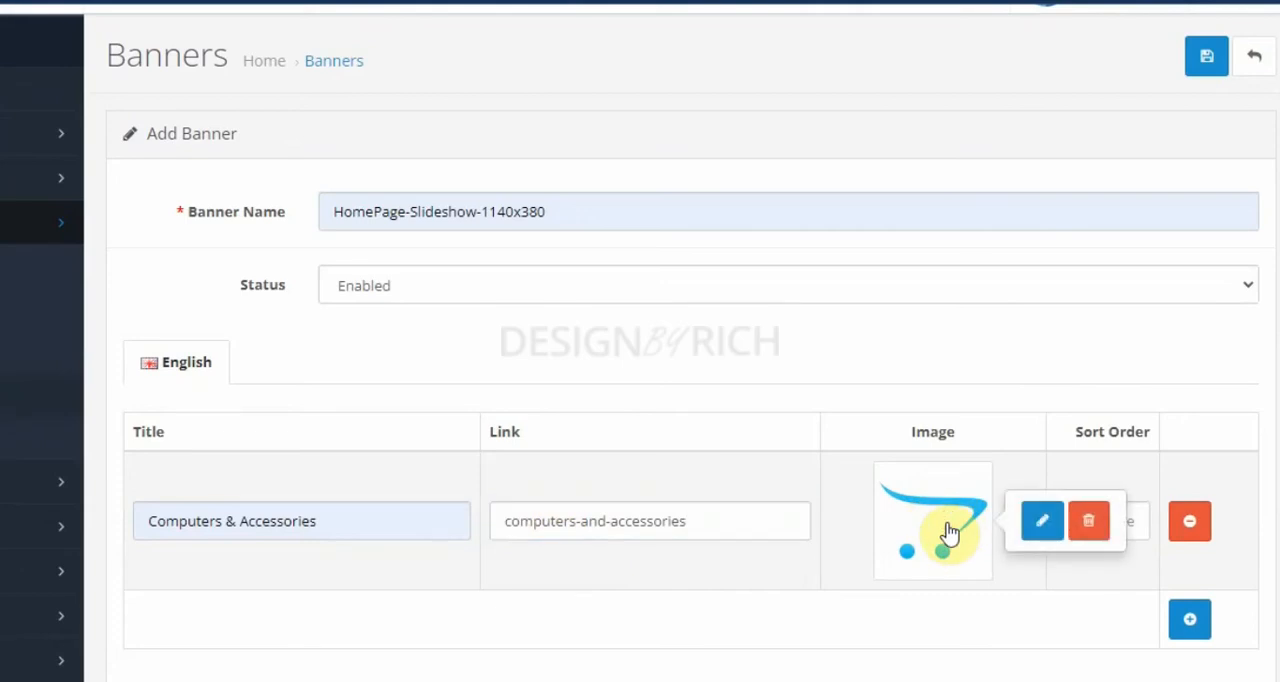
{"action": "left_click", "coordinate": [1042, 521]}
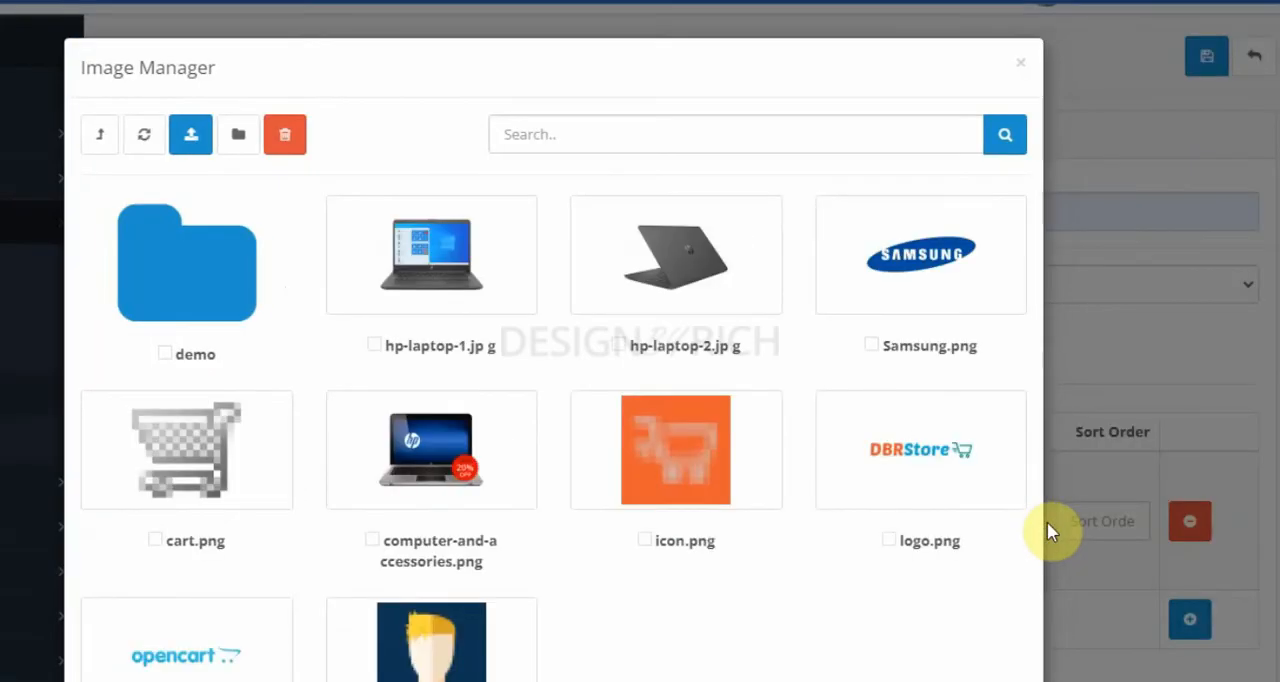
{"action": "left_click", "coordinate": [242, 138]}
{"action": "left_click", "coordinate": [243, 231]}
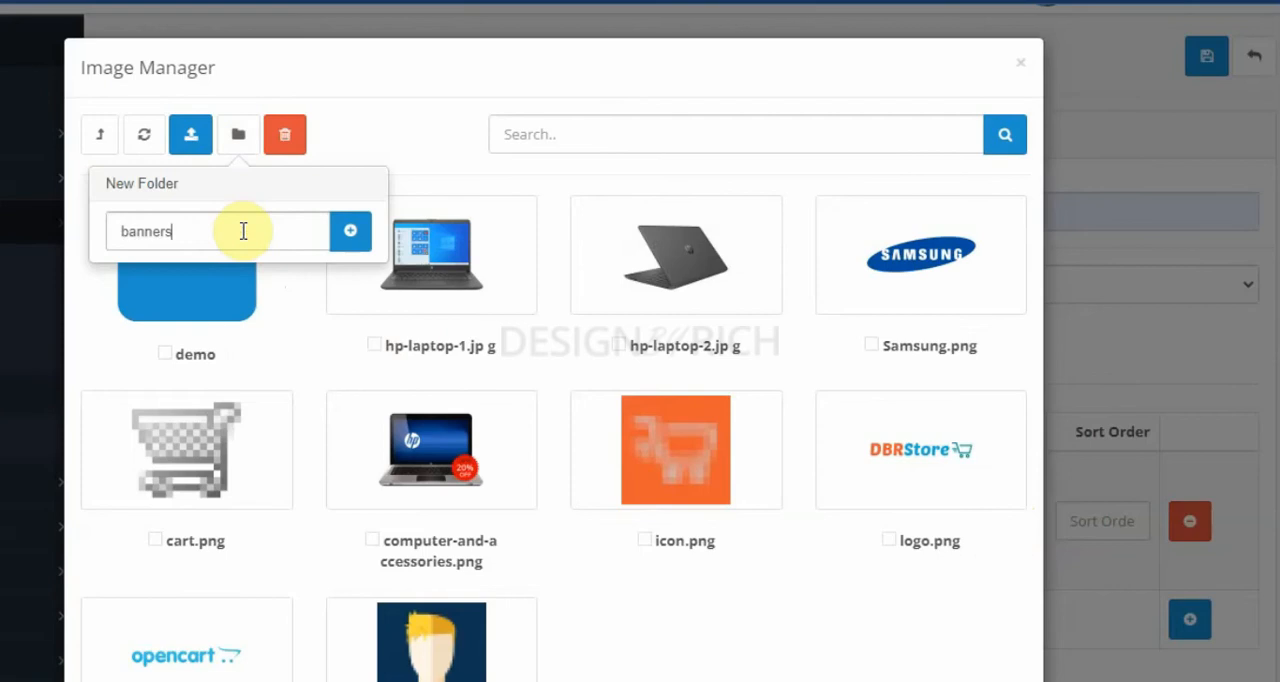
{"action": "left_click", "coordinate": [348, 230]}
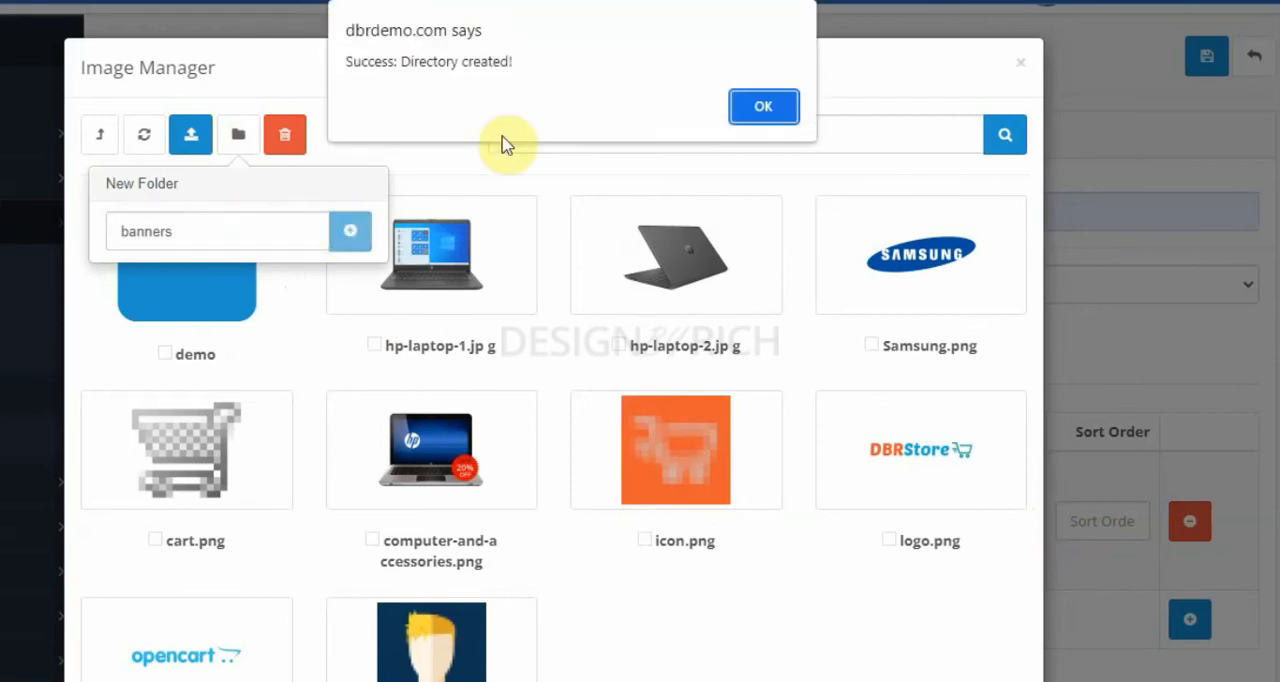
{"action": "left_click", "coordinate": [740, 100]}
Step: Upload the slideshow1_1140x380 image from the desktop Banners folder into the new banners folder
{"action": "left_click", "coordinate": [191, 291]}
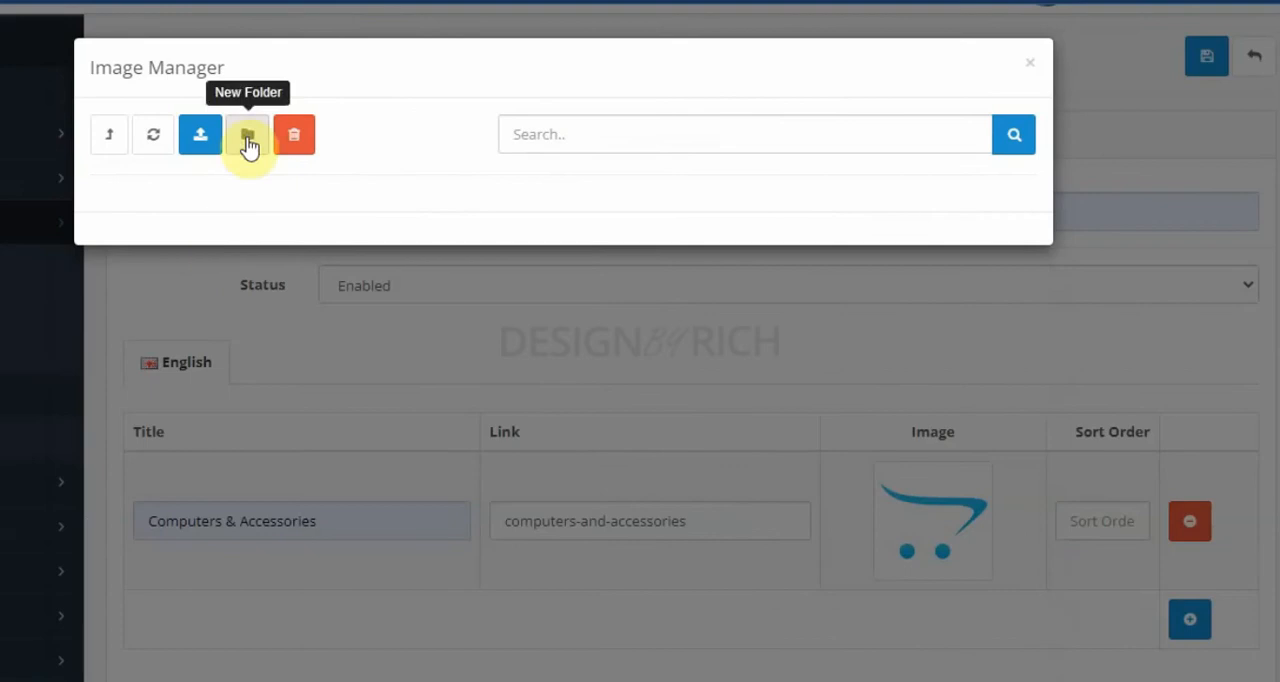
{"action": "left_click", "coordinate": [201, 141]}
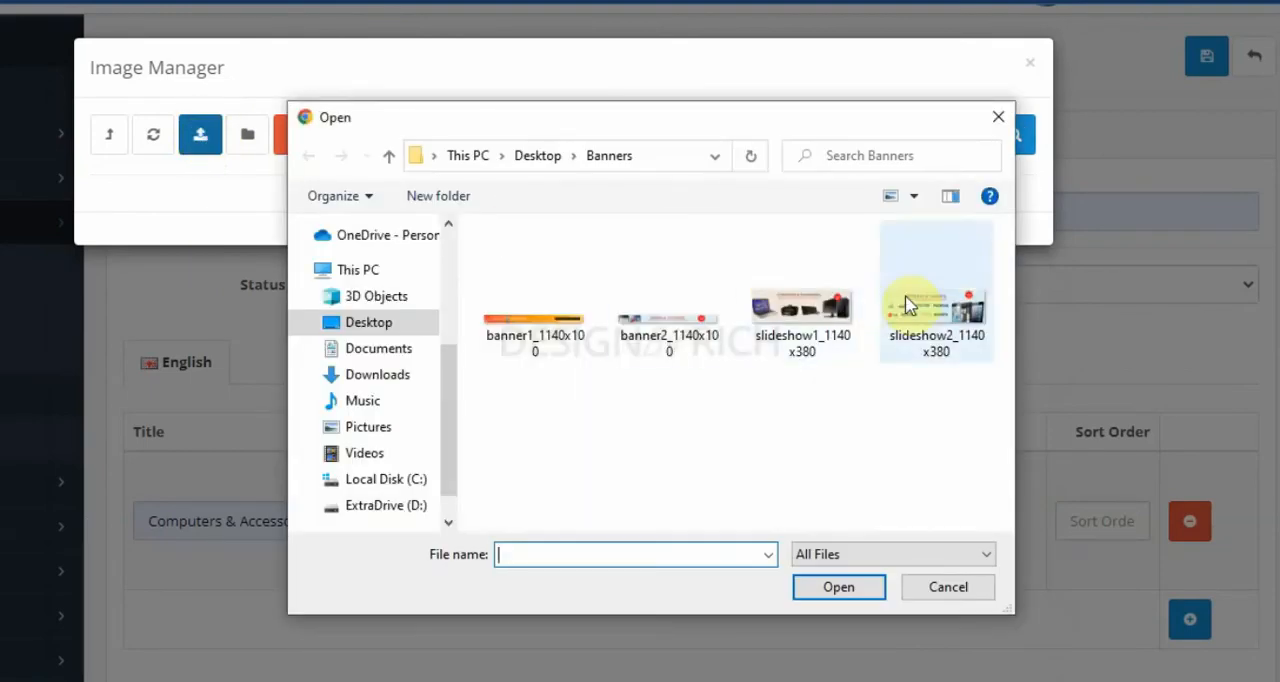
{"action": "left_click", "coordinate": [783, 312]}
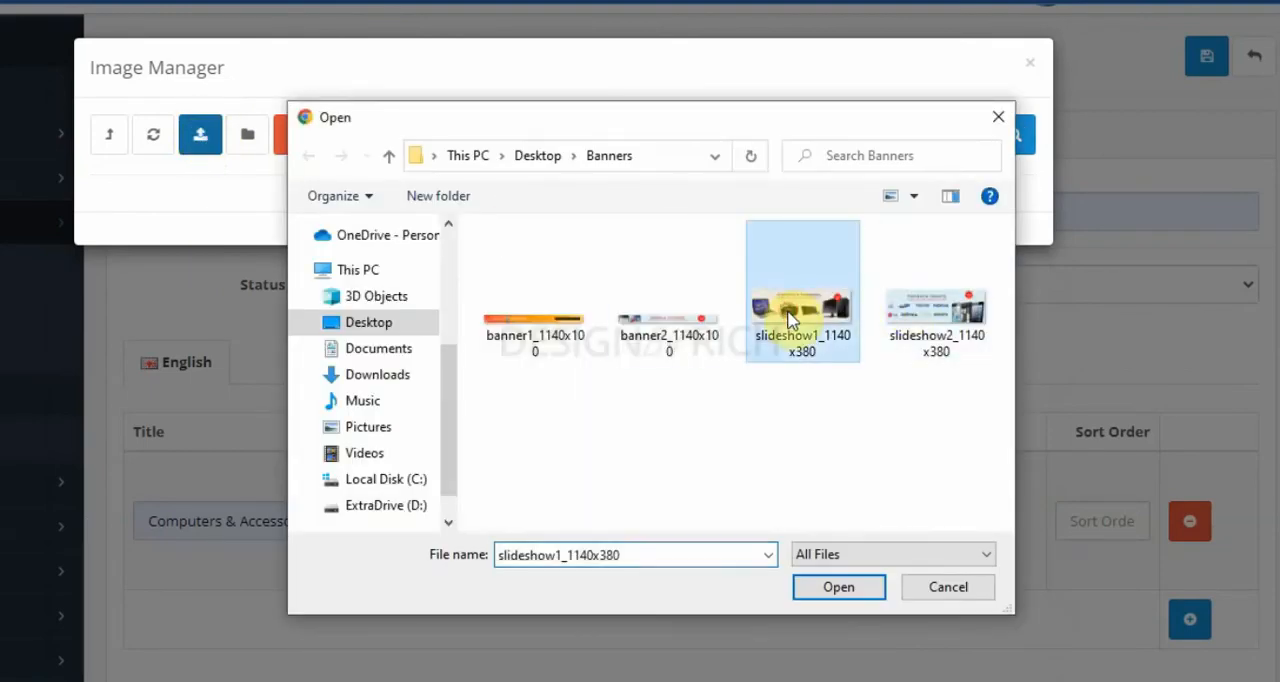
{"action": "left_click", "coordinate": [839, 590]}
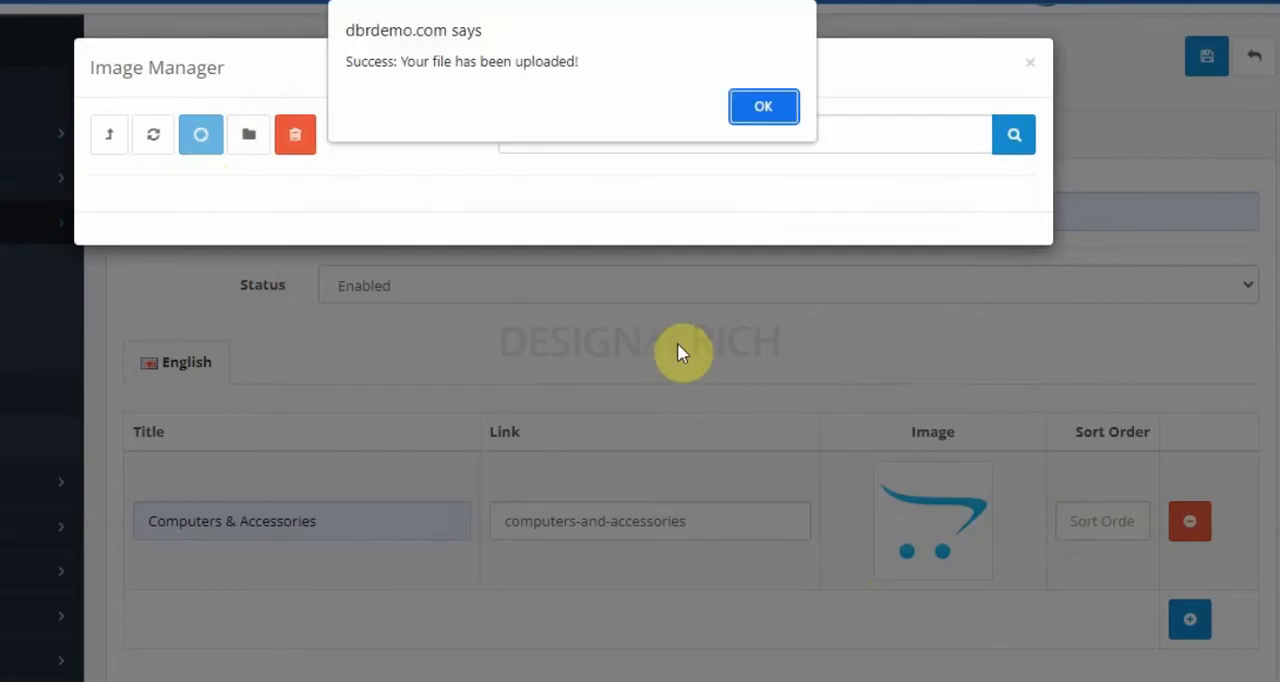
{"action": "left_click", "coordinate": [771, 106]}
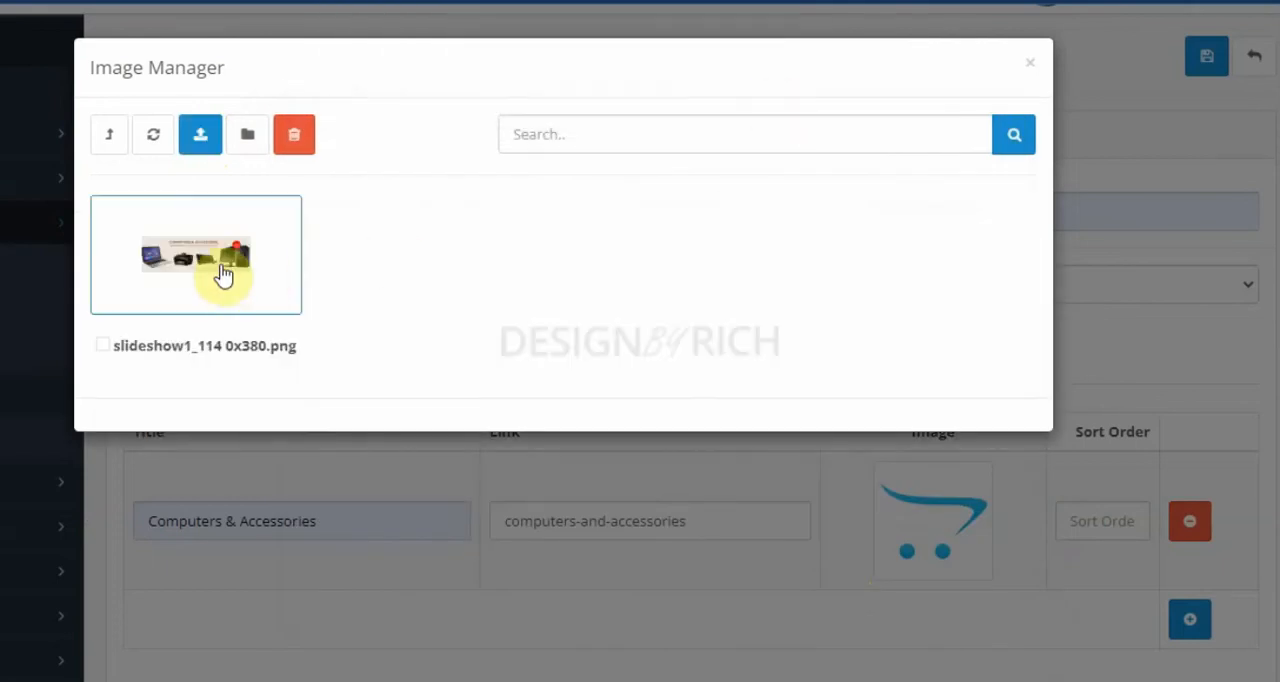
Step: Assign the uploaded slideshow1_1140x380.png to the first slide and set its sort order to 1
{"action": "left_click", "coordinate": [218, 271]}
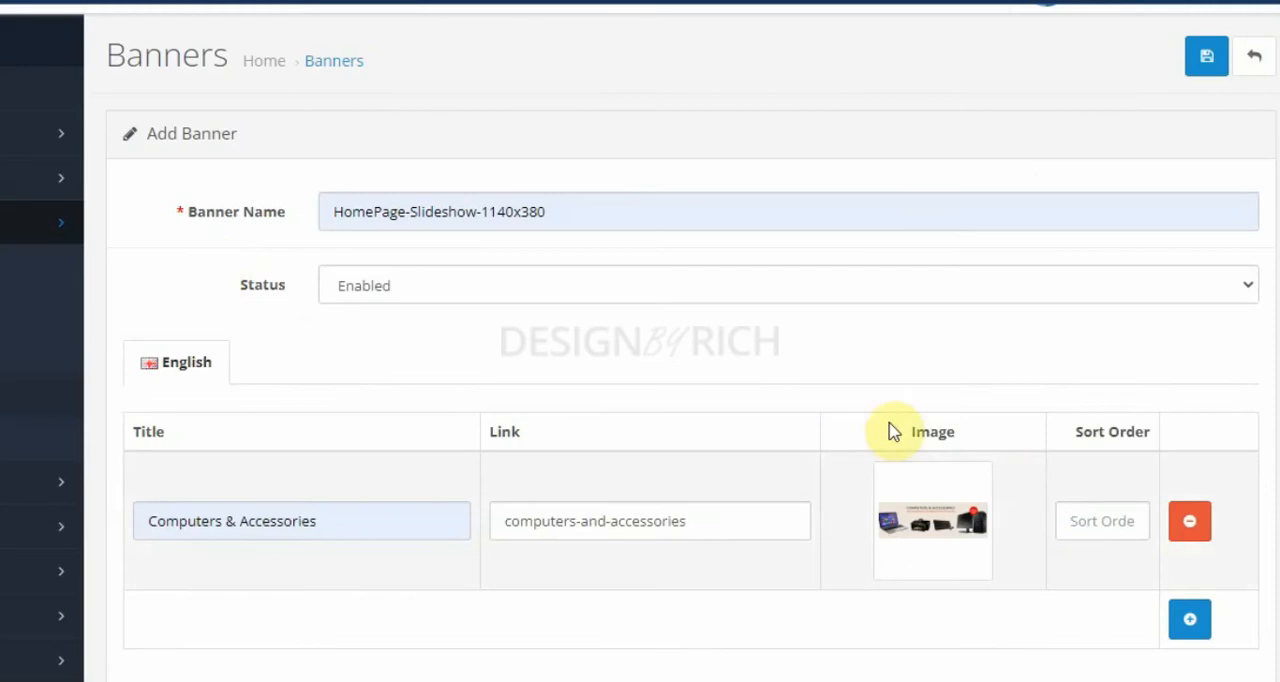
{"action": "left_click", "coordinate": [1096, 530]}
{"action": "type", "text": "1"}
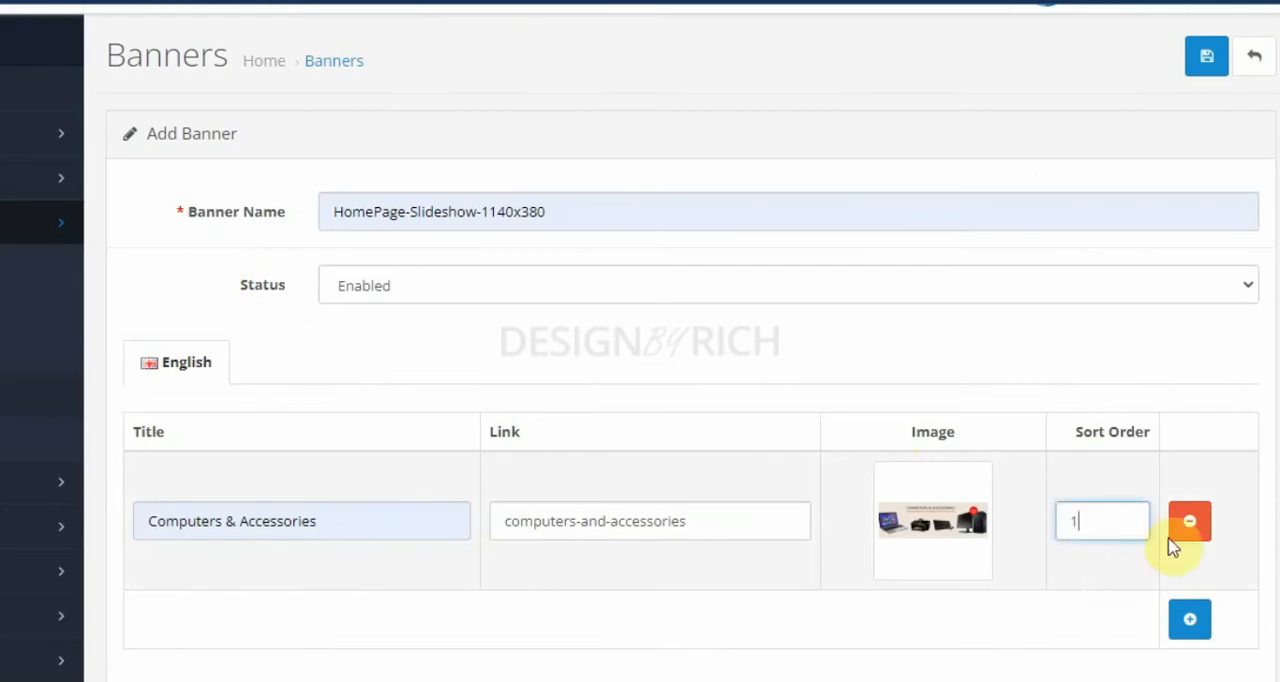
Step: Add a second slide row titled "Phones & Accessories", leaving its link empty
{"action": "left_click", "coordinate": [1189, 619]}
{"action": "scroll", "coordinate": [986, 434], "scroll_direction": "down", "scroll_amount": 2}
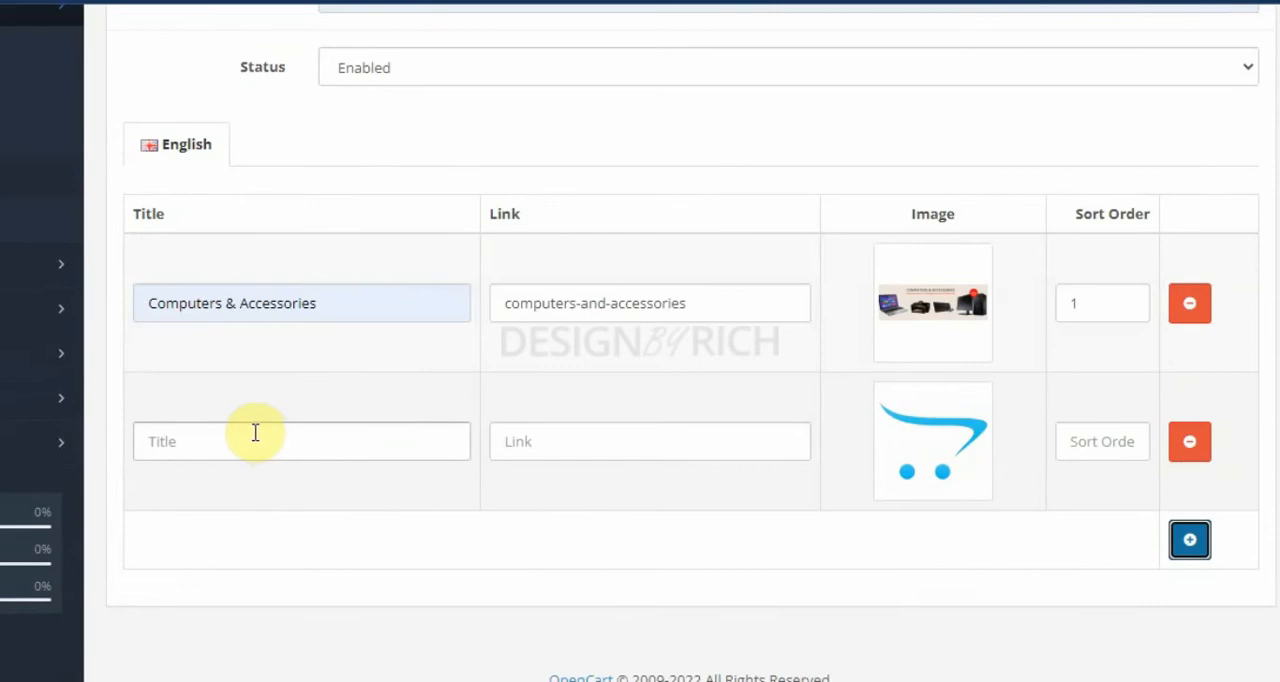
{"action": "left_click", "coordinate": [248, 435]}
{"action": "left_click", "coordinate": [286, 494]}
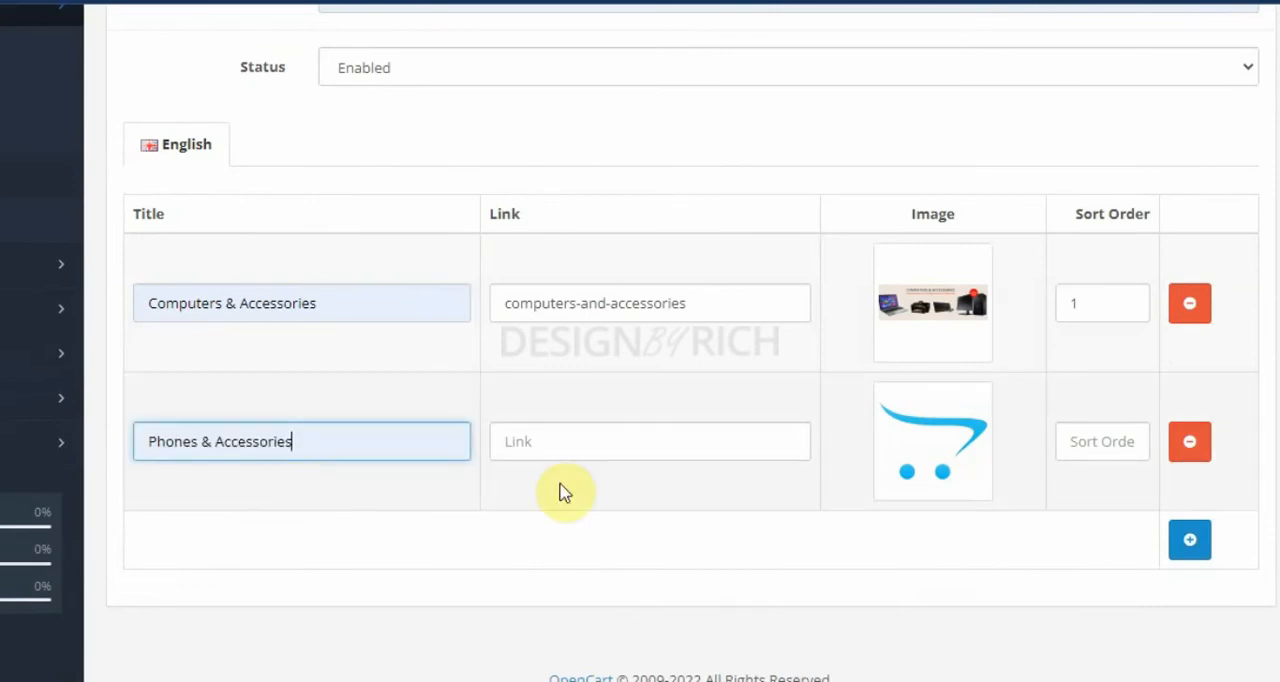
{"action": "left_click", "coordinate": [600, 447]}
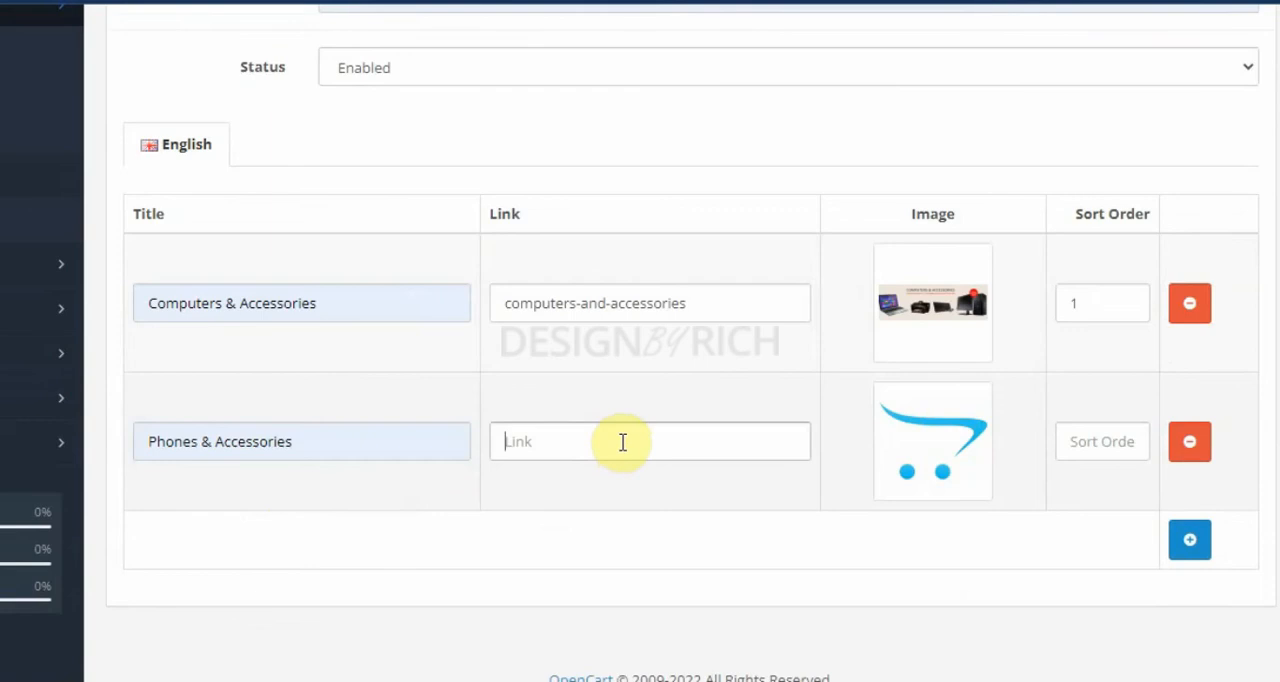
{"action": "left_click", "coordinate": [631, 441]}
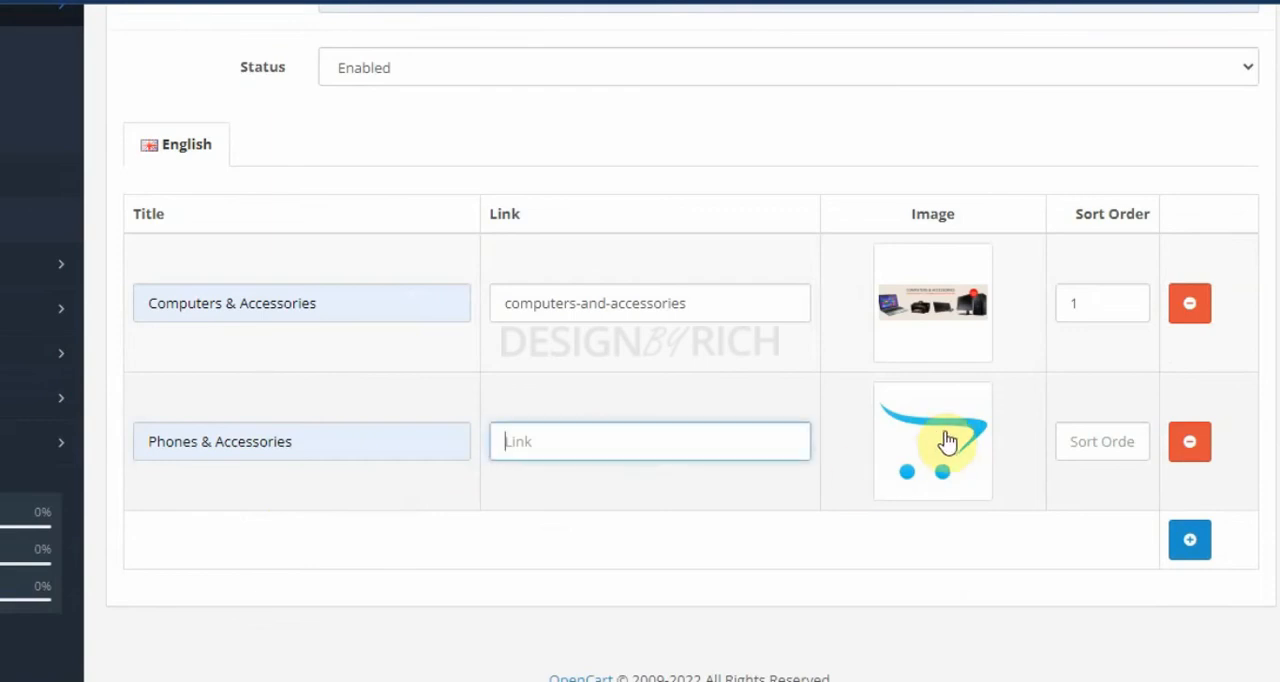
Step: Upload the slideshow2_1140x380 image from the desktop Banners folder into the banners folder for the second slide
{"action": "left_click", "coordinate": [946, 440]}
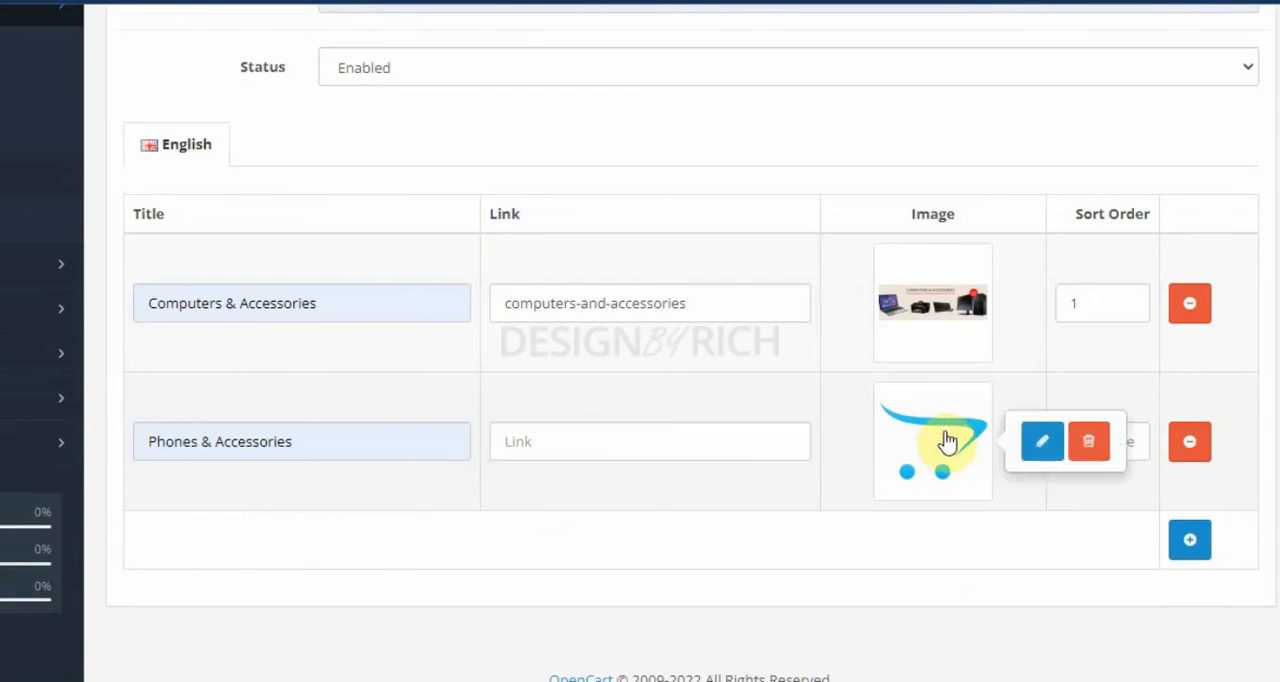
{"action": "left_click", "coordinate": [1044, 441]}
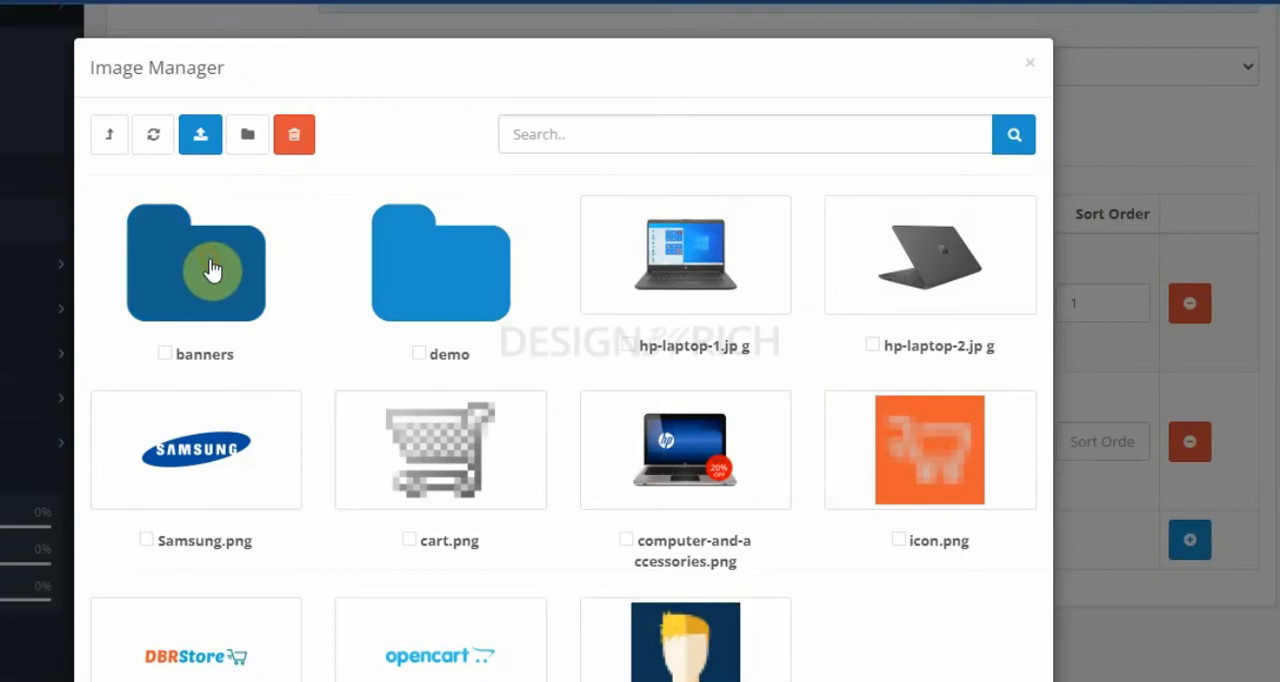
{"action": "left_click", "coordinate": [202, 274]}
{"action": "left_click", "coordinate": [218, 137]}
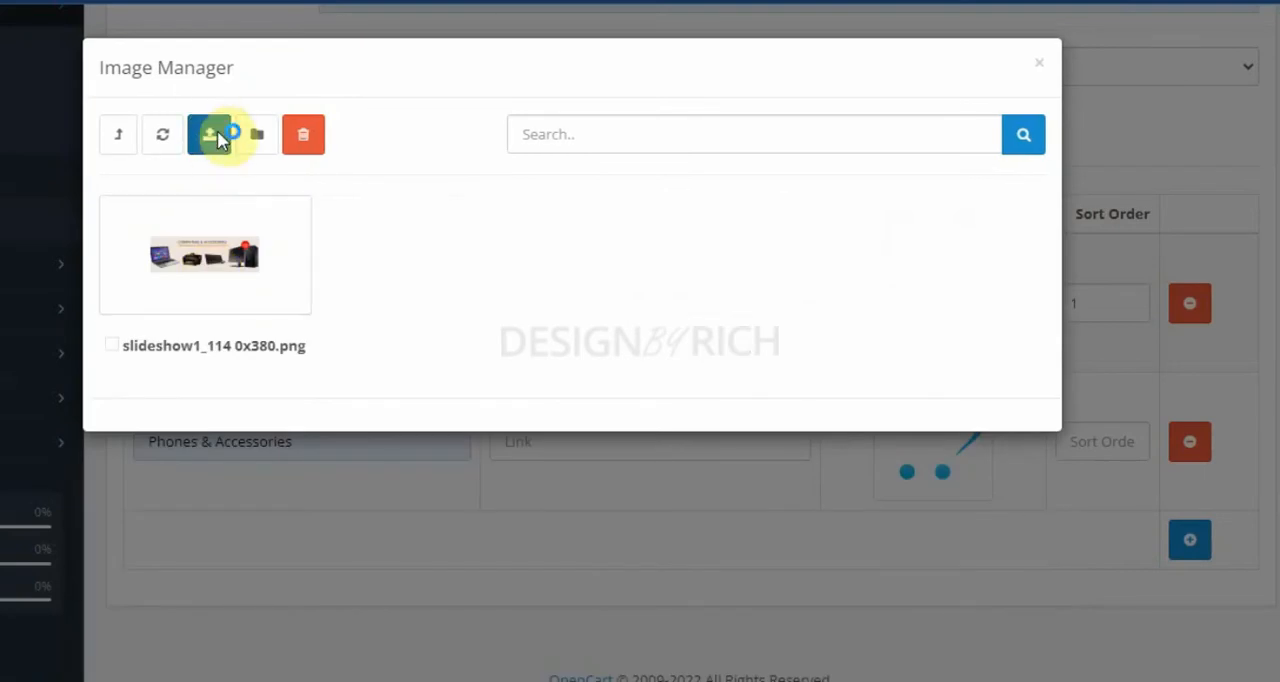
{"action": "left_click", "coordinate": [936, 300]}
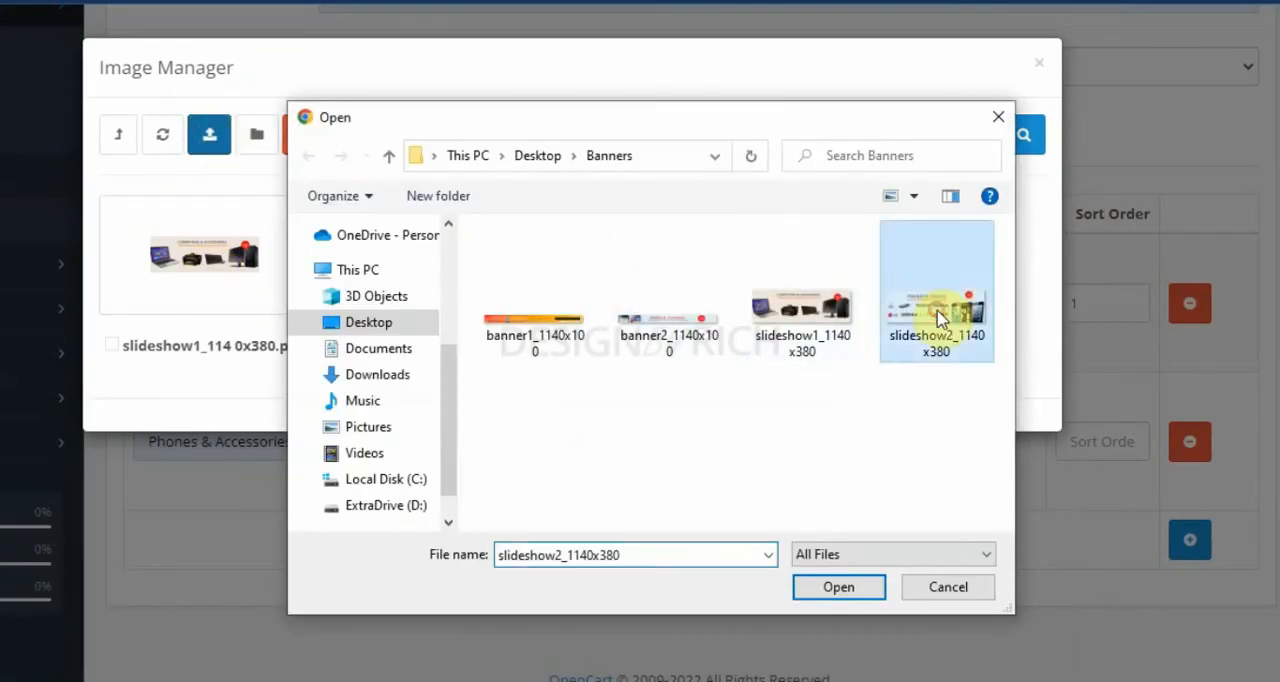
{"action": "left_click", "coordinate": [836, 588]}
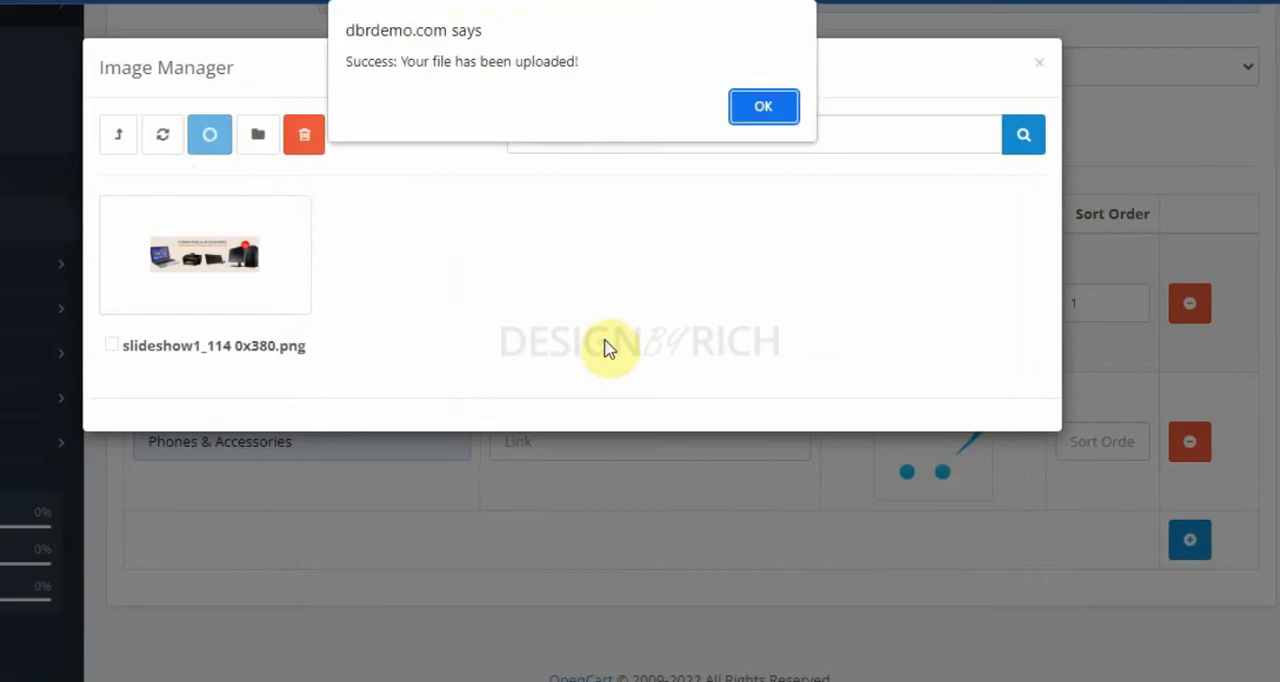
{"action": "left_click", "coordinate": [757, 112]}
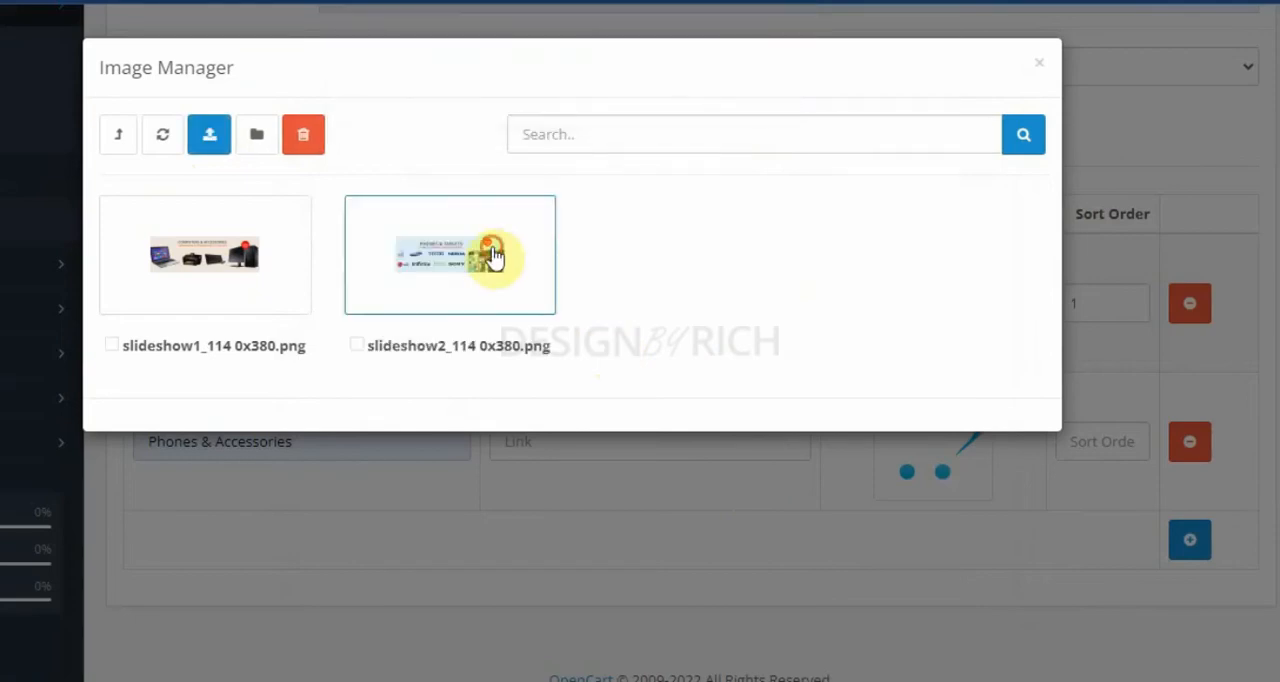
Step: Assign slideshow2_1140x380.png to the second slide with sort order 2 and save the banner
{"action": "left_click", "coordinate": [486, 251]}
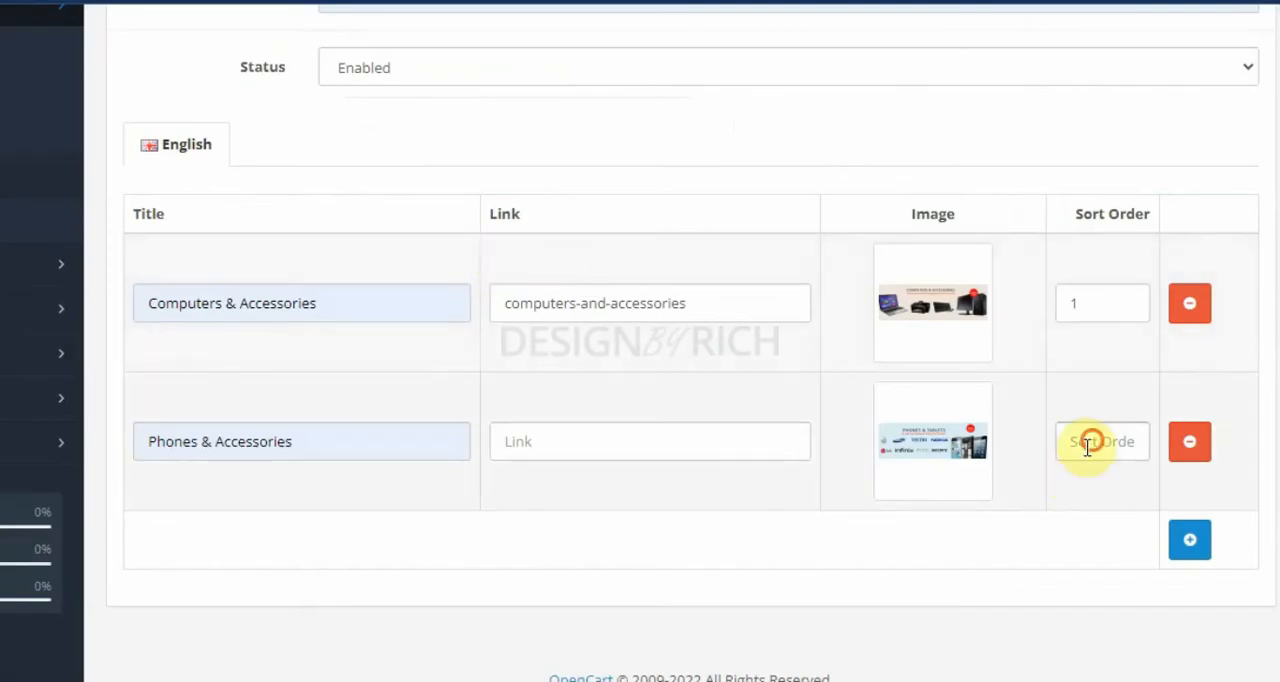
{"action": "left_click", "coordinate": [1095, 441]}
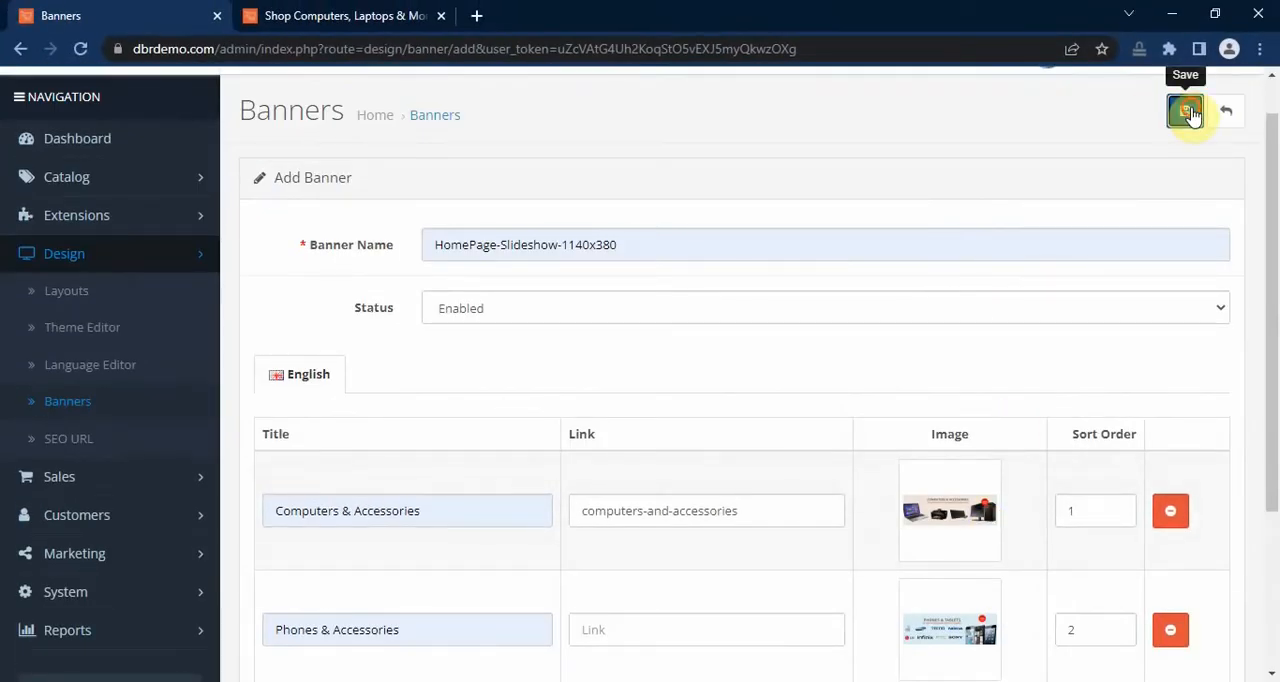
{"action": "left_click", "coordinate": [1186, 111]}
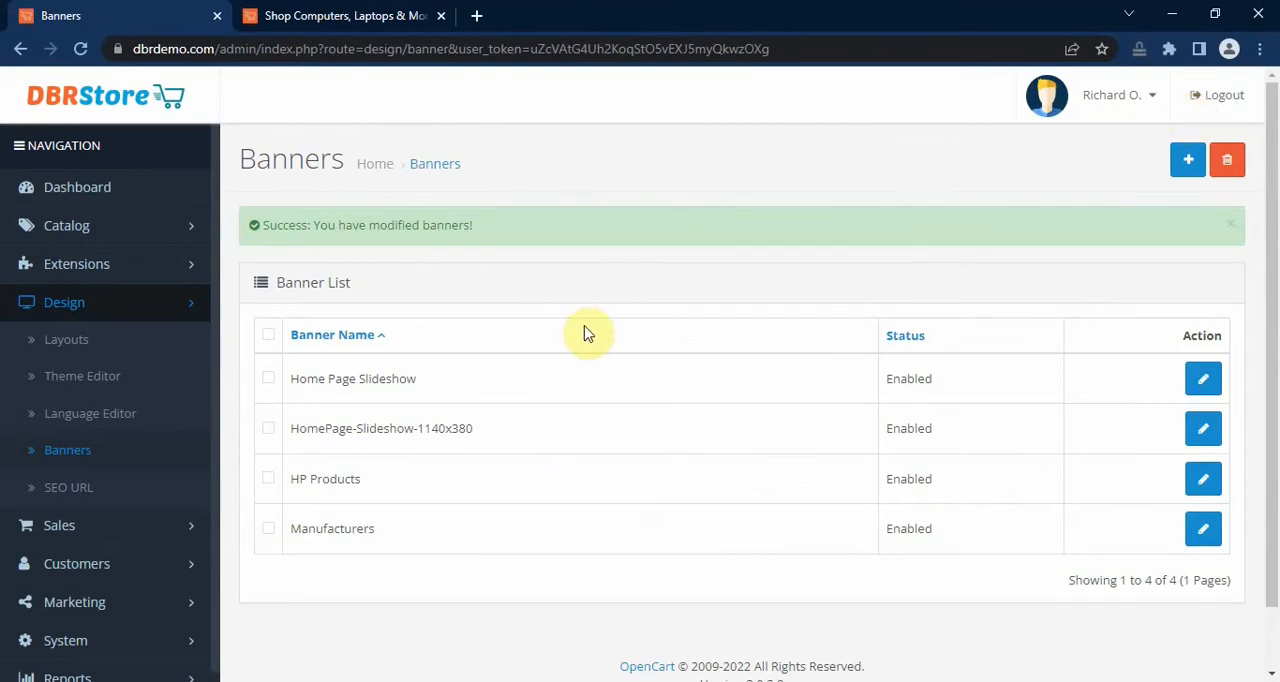
Step: Filter the extension list to the Modules type and locate the Slideshow module
{"action": "left_click", "coordinate": [128, 266]}
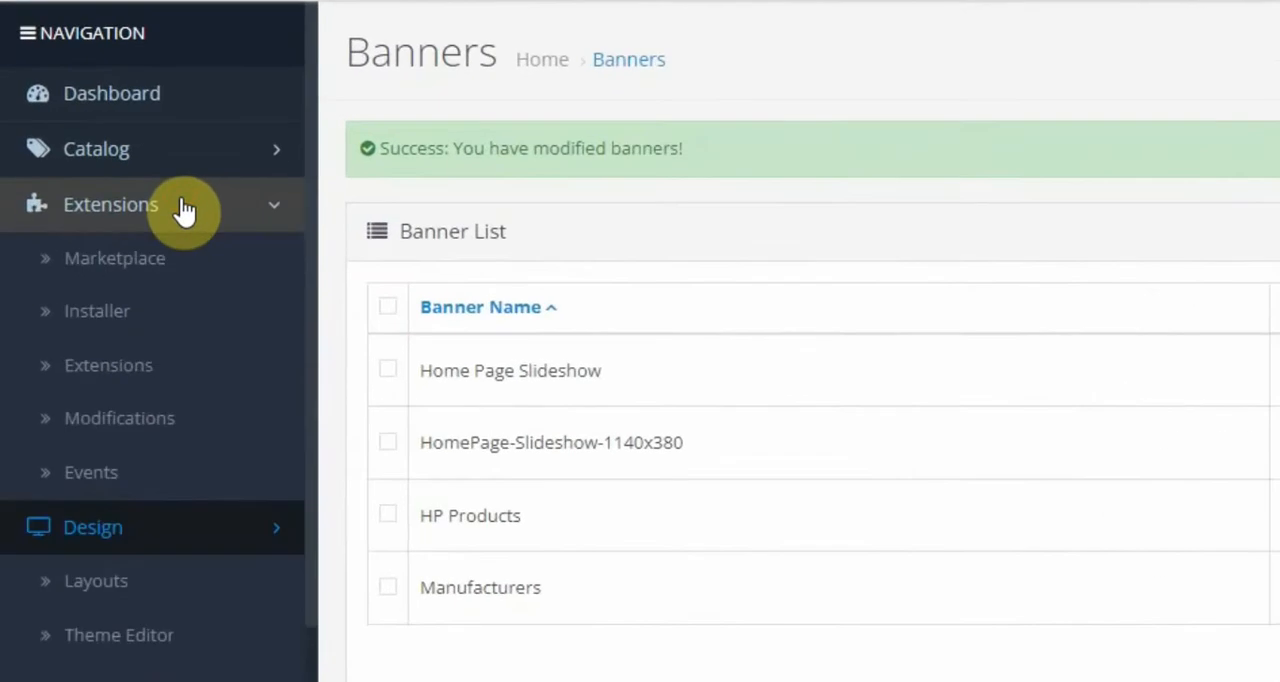
{"action": "left_click", "coordinate": [168, 378]}
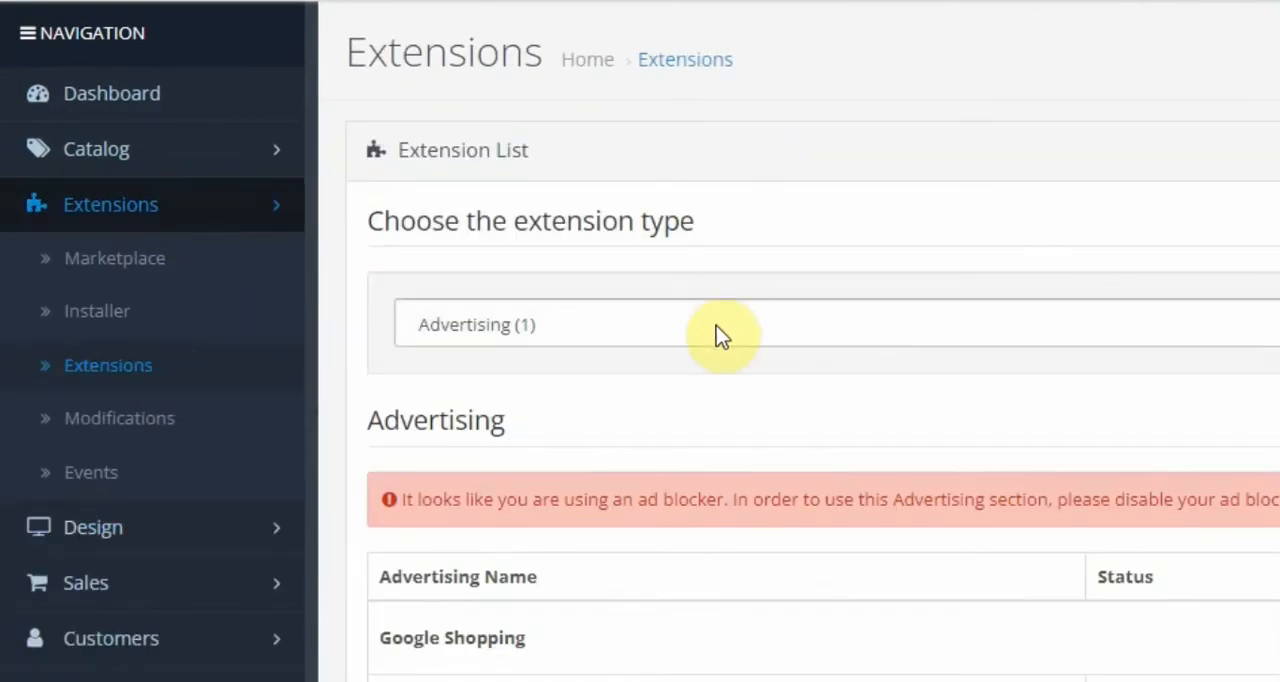
{"action": "left_click", "coordinate": [716, 326]}
{"action": "left_click", "coordinate": [693, 531]}
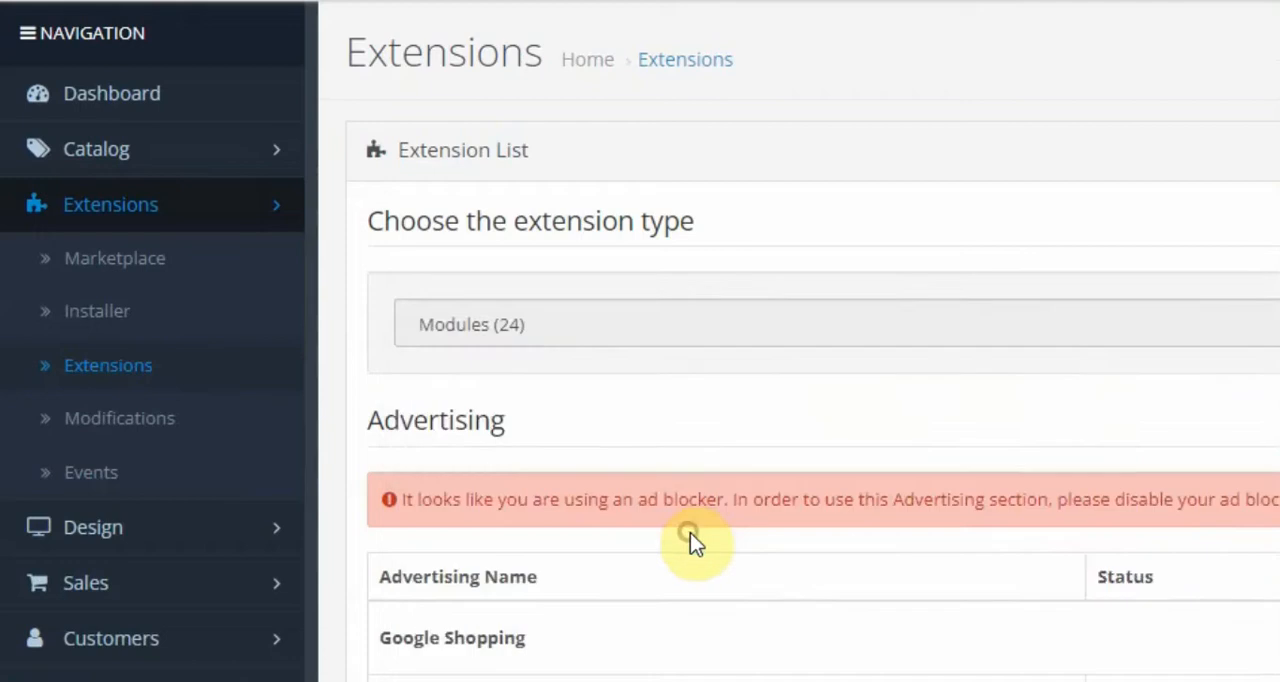
{"action": "scroll", "coordinate": [827, 465], "scroll_direction": "down", "scroll_amount": 2}
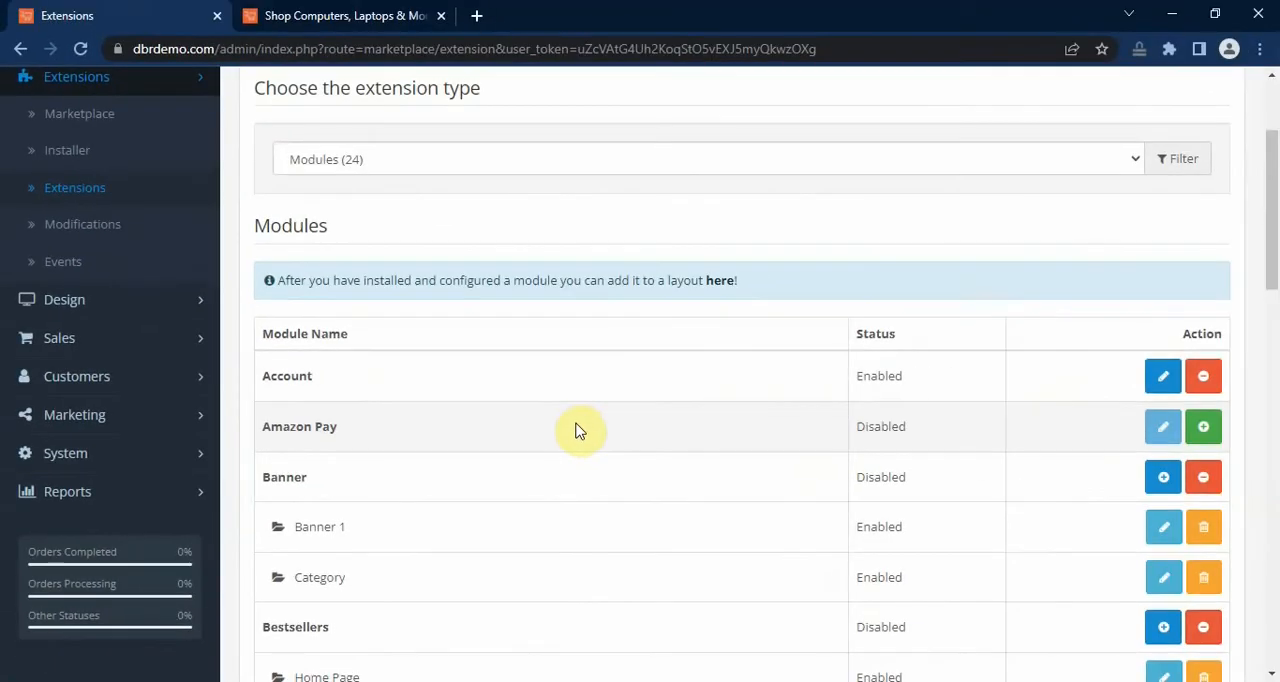
{"action": "scroll", "coordinate": [575, 427], "scroll_direction": "down", "scroll_amount": 2}
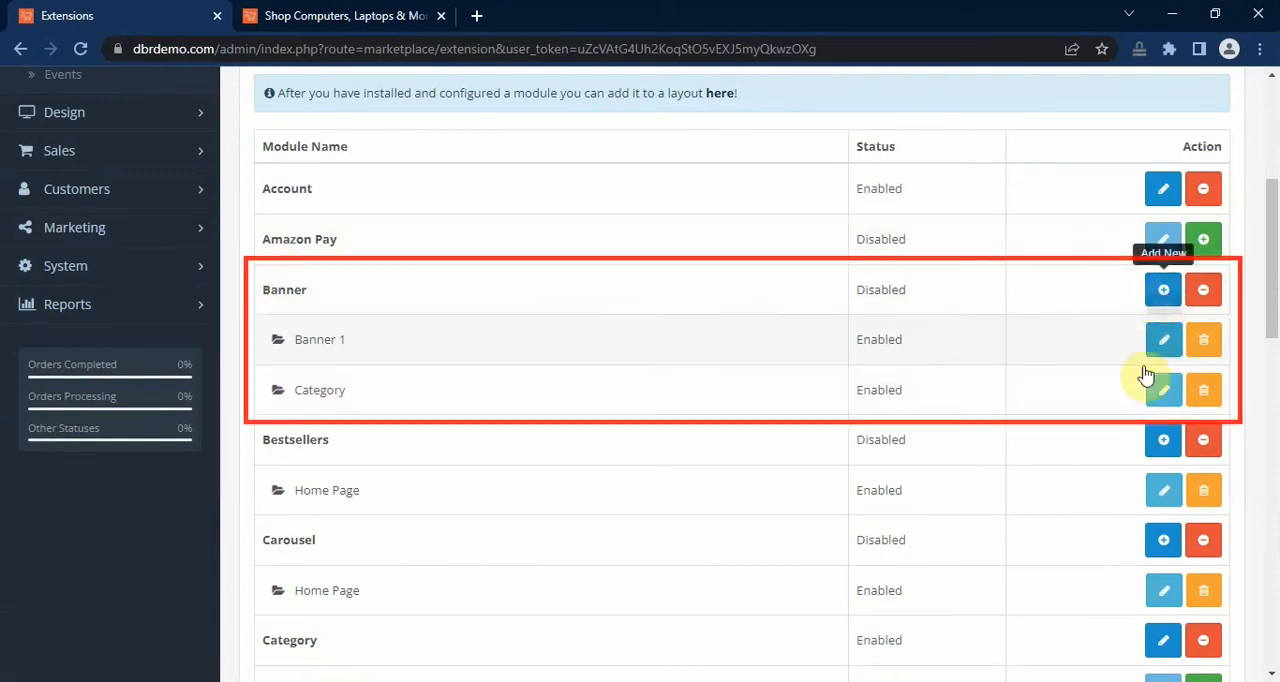
{"action": "scroll", "coordinate": [935, 372], "scroll_direction": "down", "scroll_amount": 4}
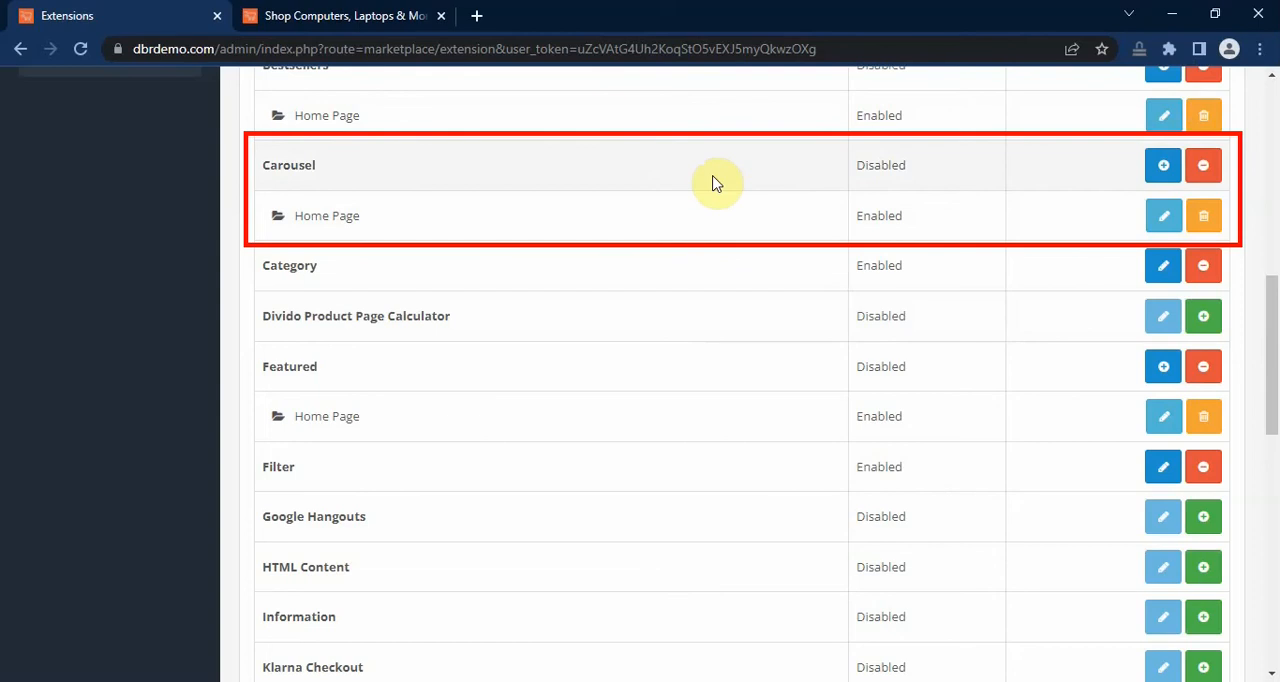
{"action": "scroll", "coordinate": [713, 183], "scroll_direction": "down", "scroll_amount": 4}
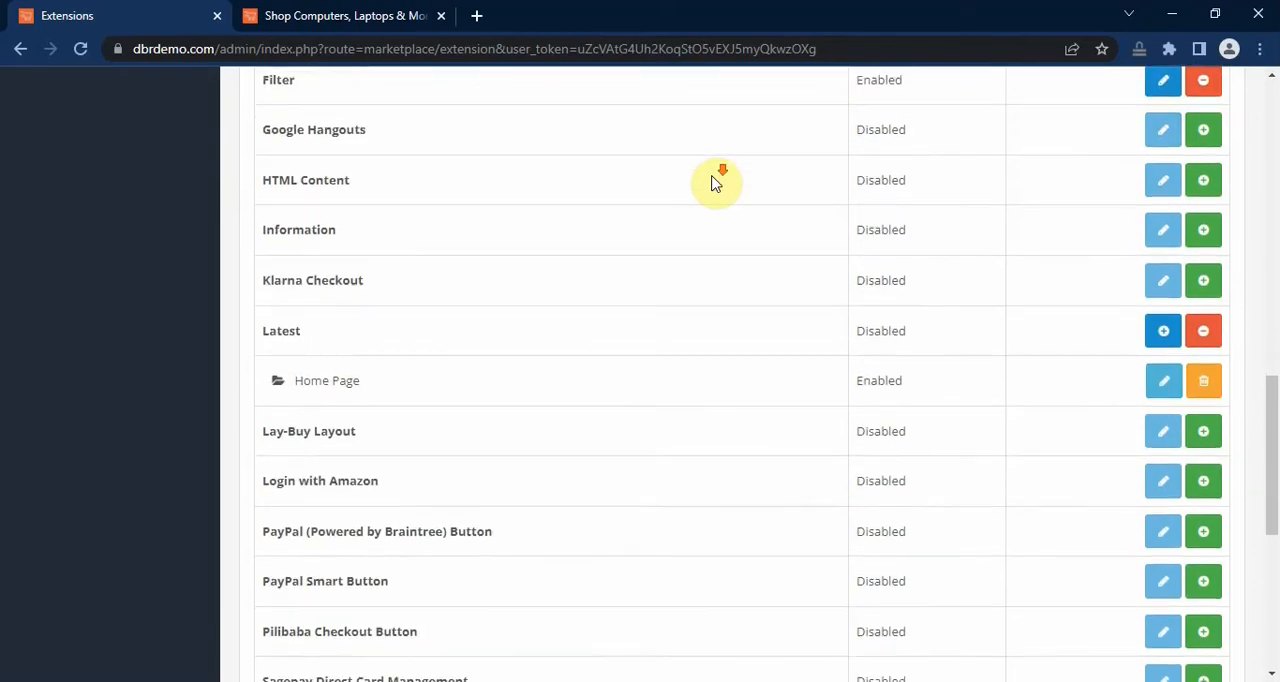
{"action": "scroll", "coordinate": [713, 183], "scroll_direction": "down", "scroll_amount": 4}
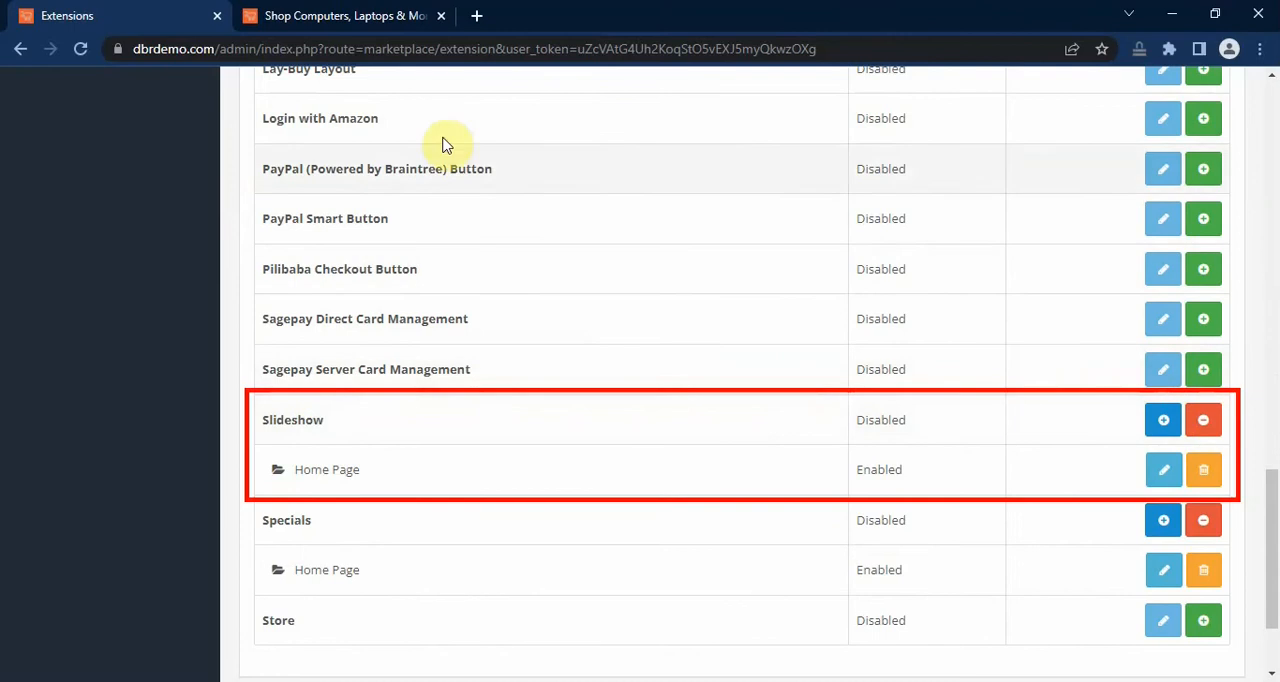
Step: View the current slideshow on the storefront home page, and return to the admin extension list
{"action": "left_click", "coordinate": [357, 18]}
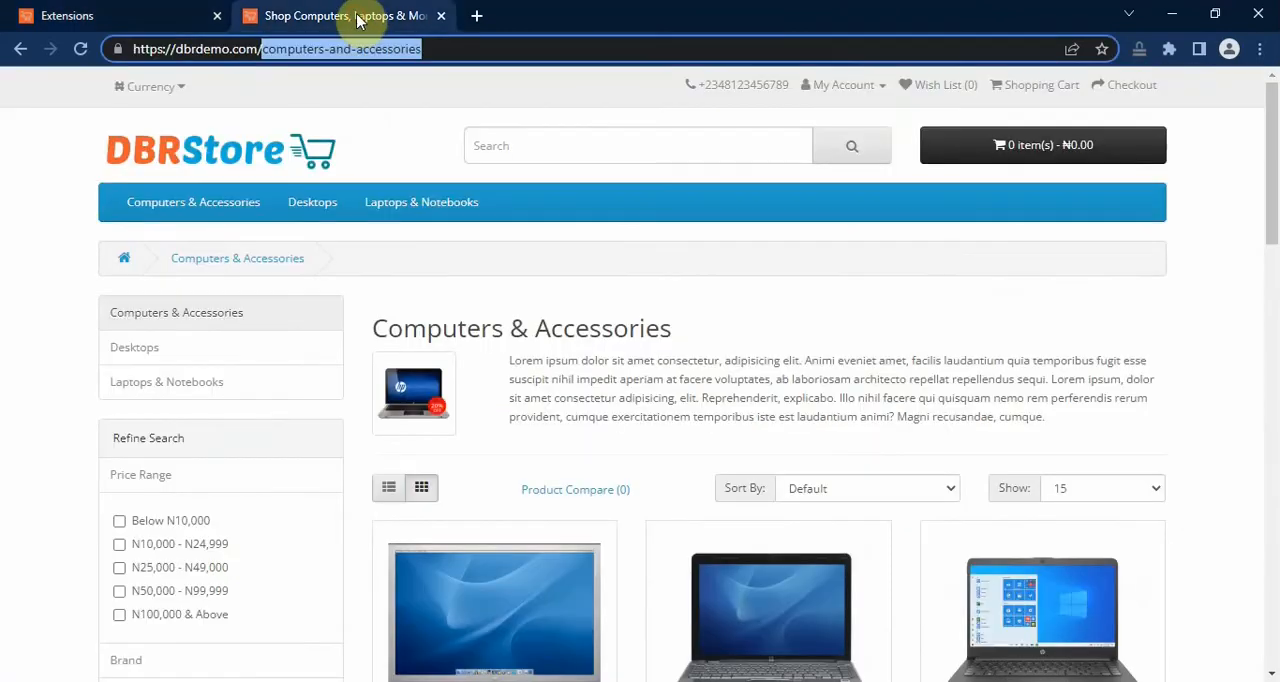
{"action": "left_click", "coordinate": [250, 148]}
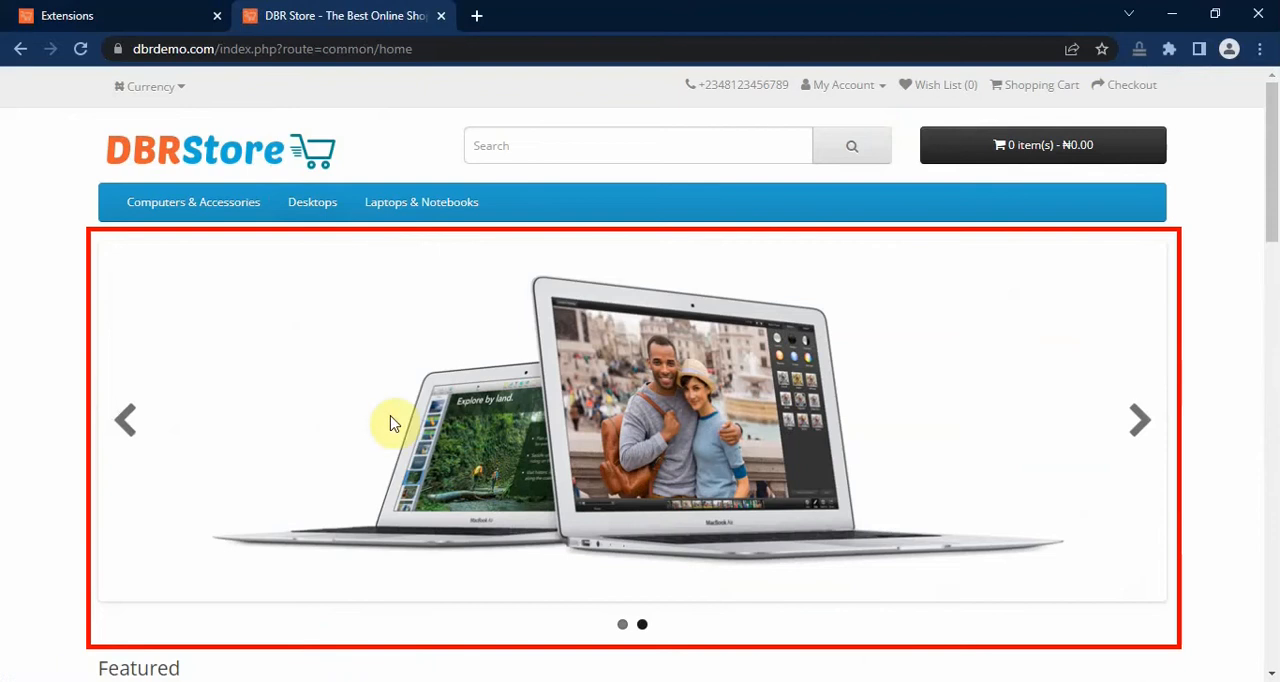
{"action": "left_click", "coordinate": [80, 18]}
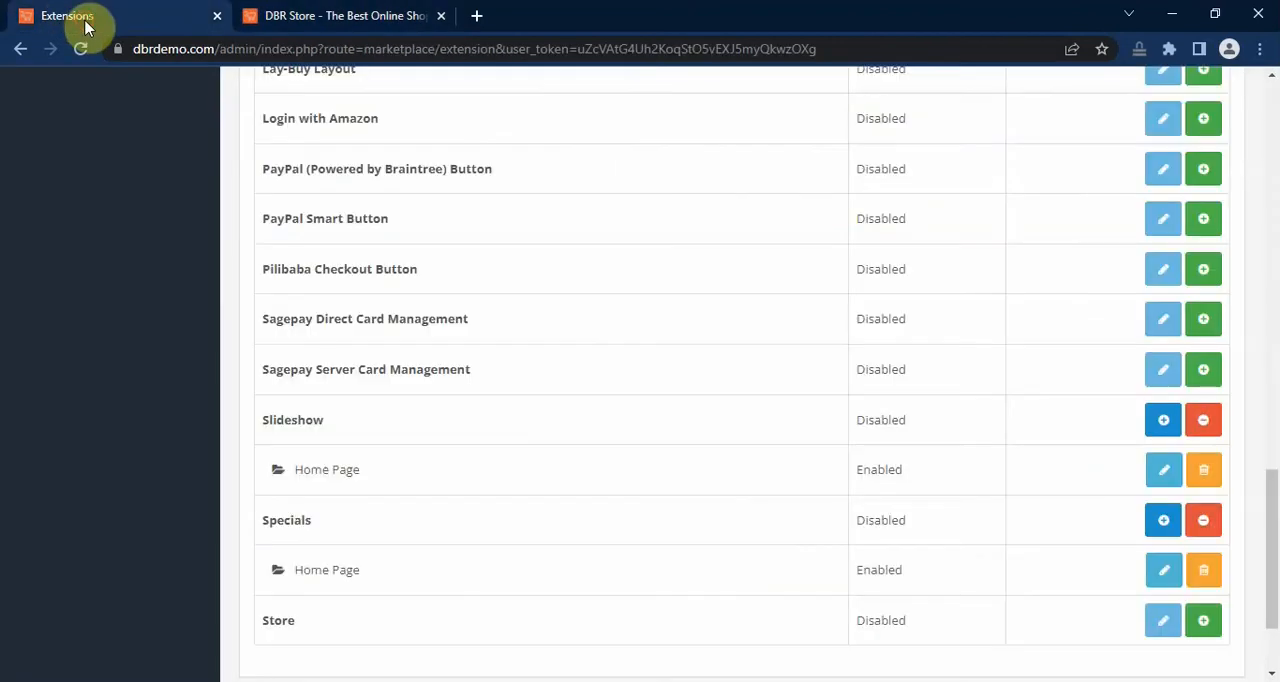
Step: Add a new Slideshow module named HomePage-Slideshow-1140x380 that uses the HomePage-Slideshow-1140x380 banner
{"action": "left_click", "coordinate": [1163, 424]}
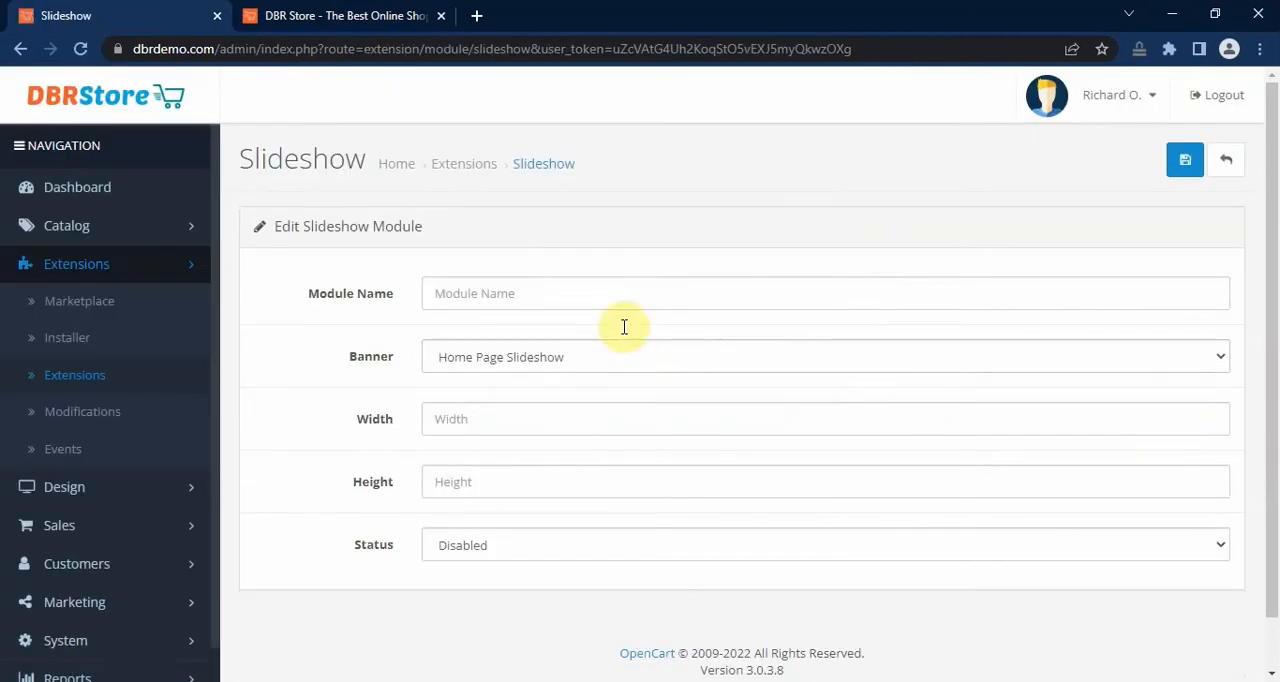
{"action": "left_click", "coordinate": [608, 292]}
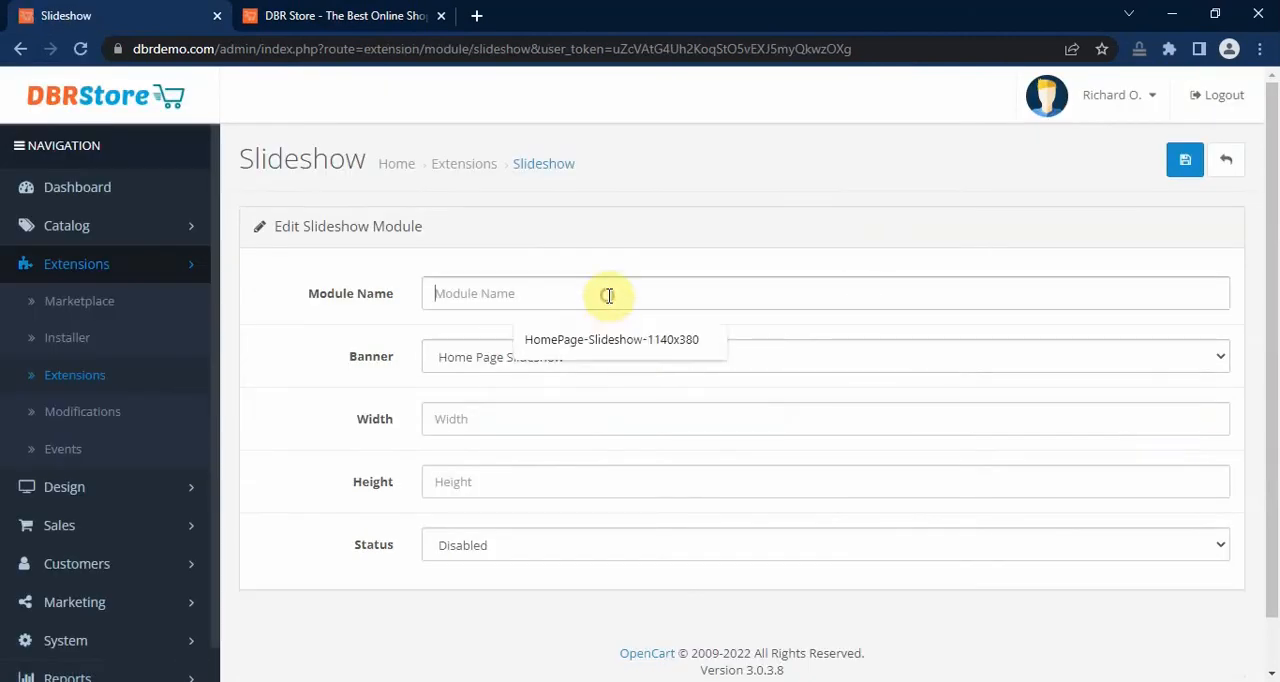
{"action": "left_click", "coordinate": [600, 342]}
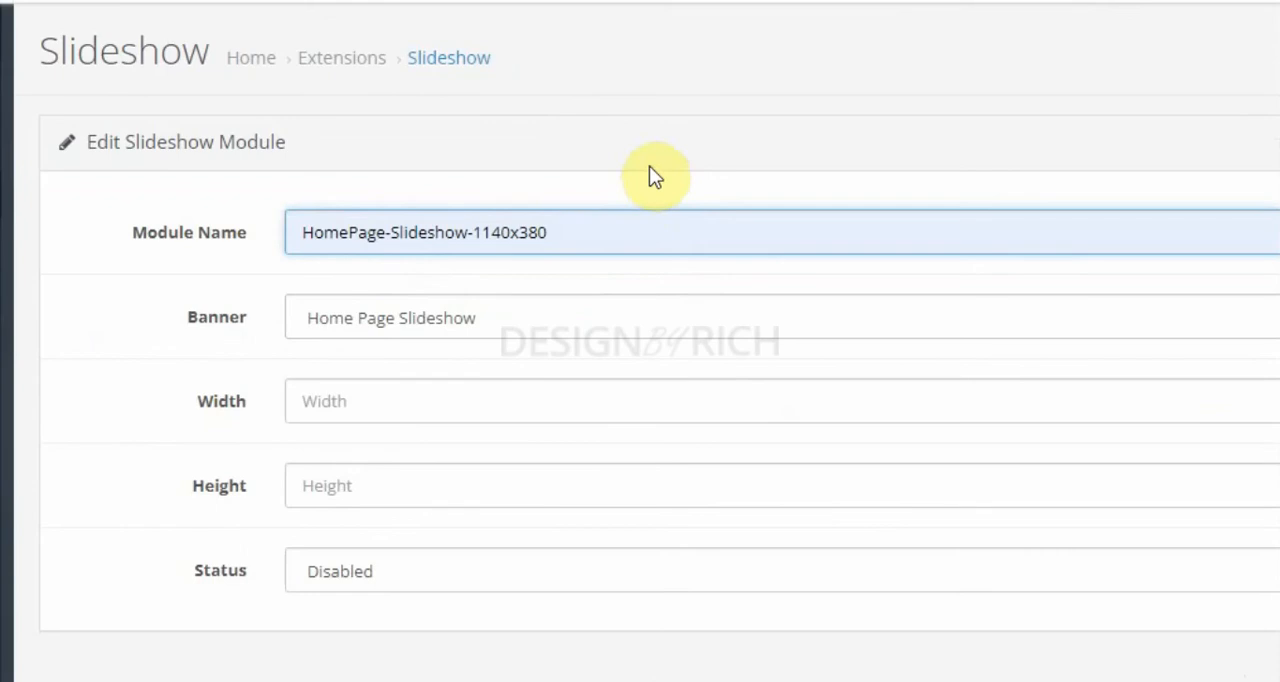
{"action": "left_click", "coordinate": [442, 317]}
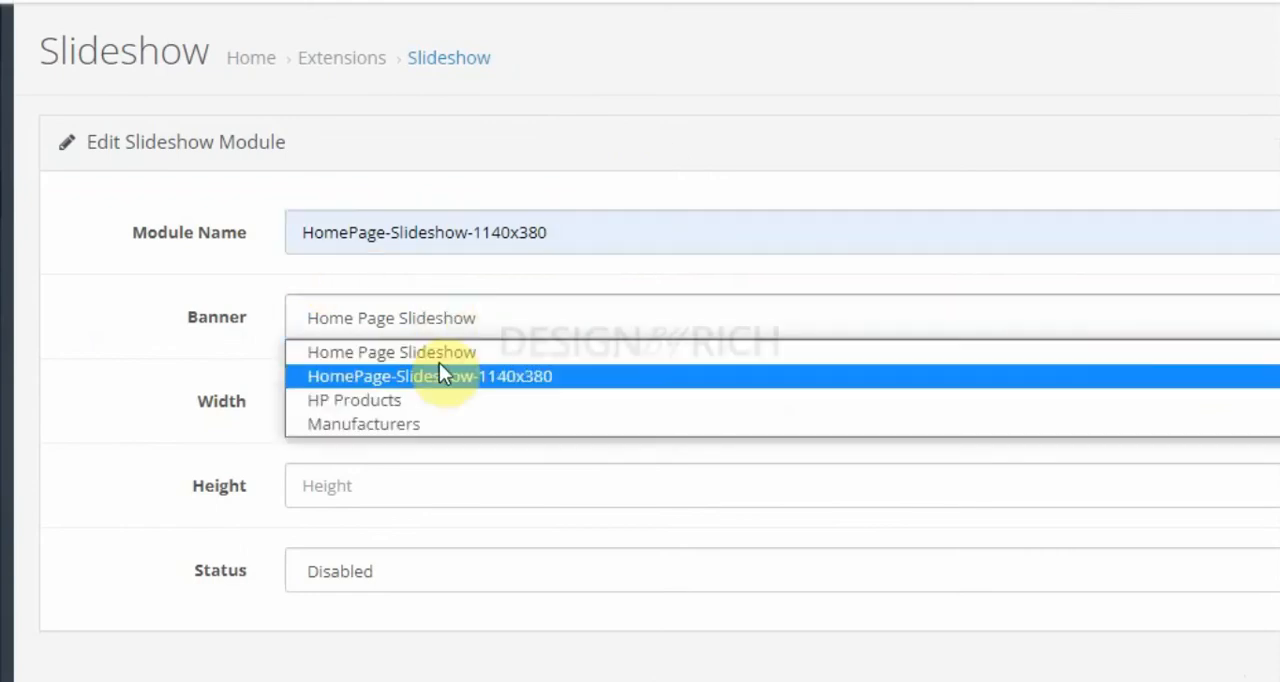
{"action": "left_click", "coordinate": [441, 378]}
Step: Set the slideshow module's width to 1140 and height to 380, enable it, and save it
{"action": "left_click", "coordinate": [360, 398]}
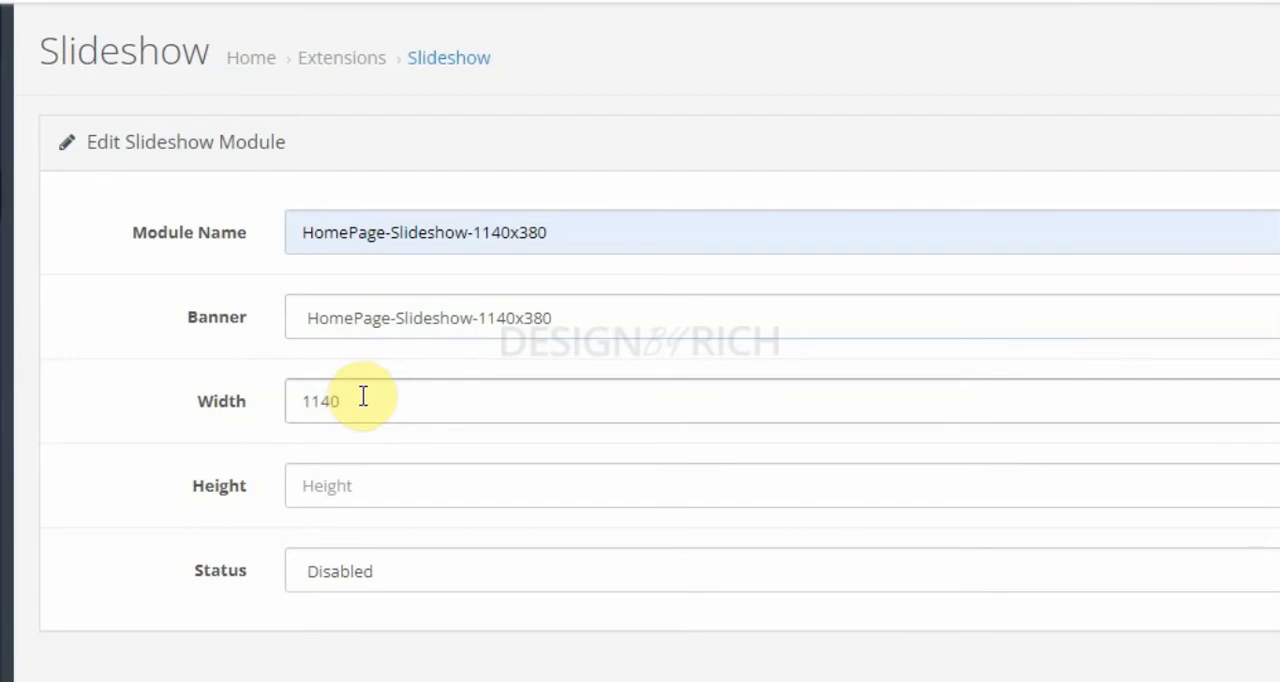
{"action": "left_click", "coordinate": [407, 483]}
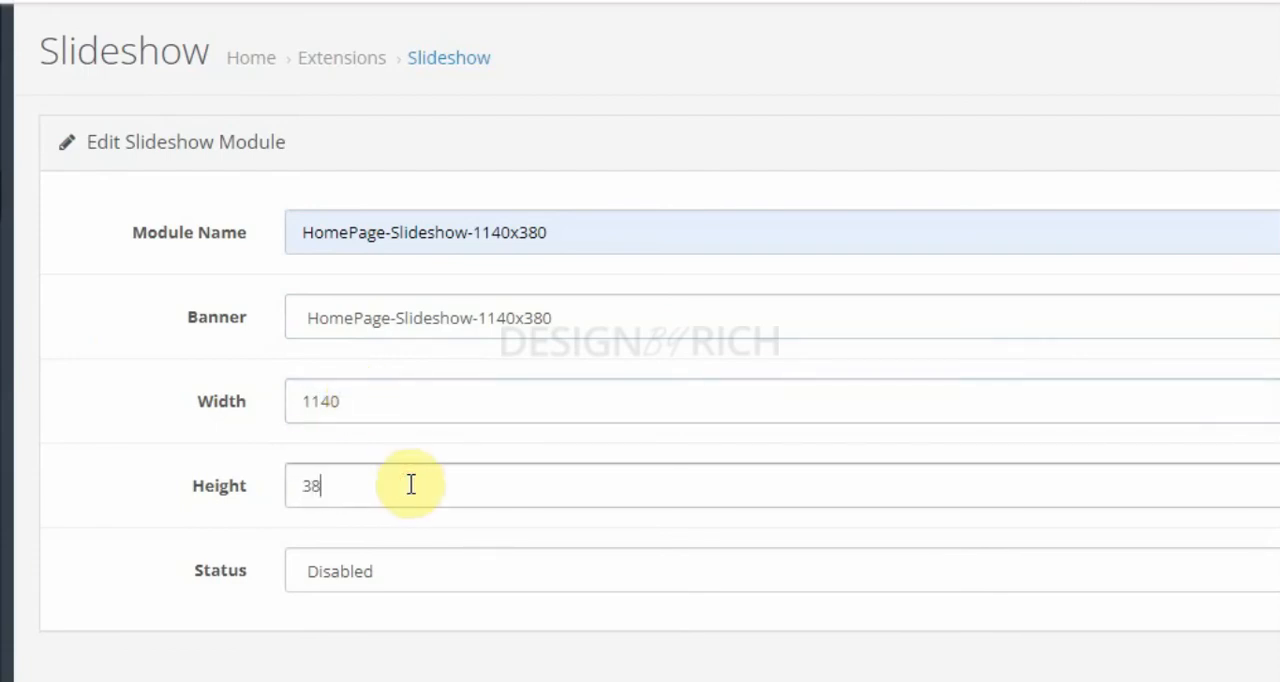
{"action": "left_click", "coordinate": [395, 562]}
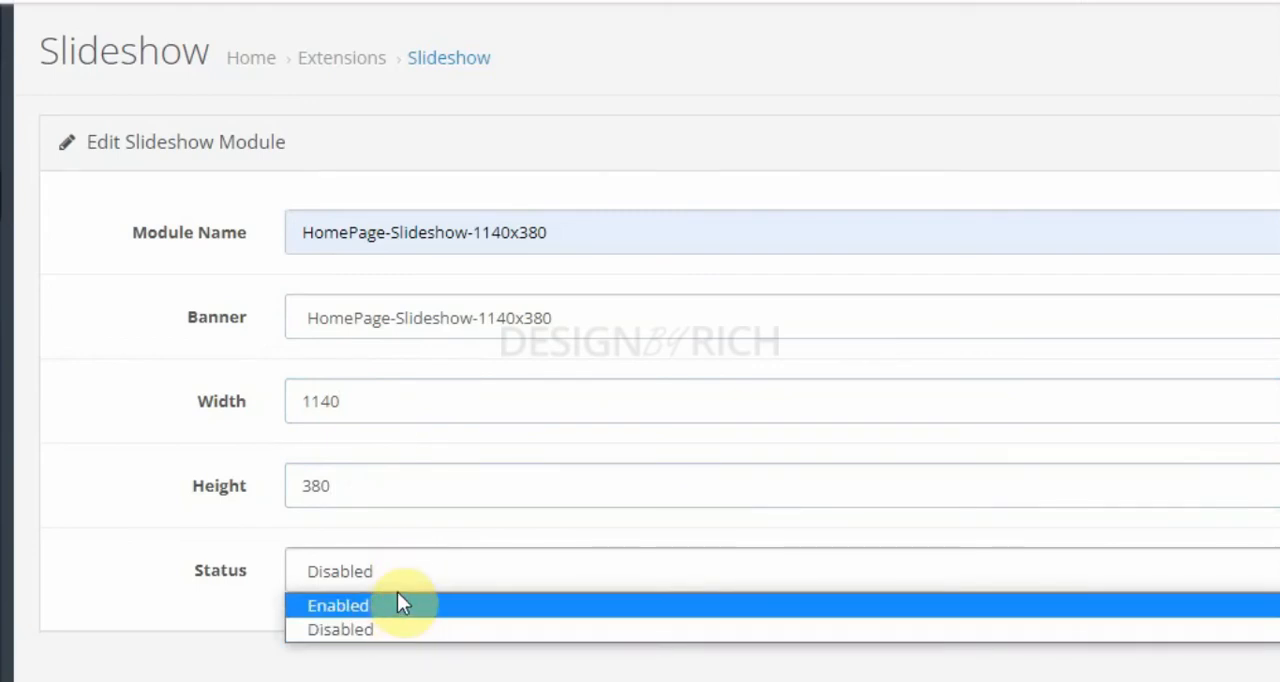
{"action": "left_click", "coordinate": [397, 605]}
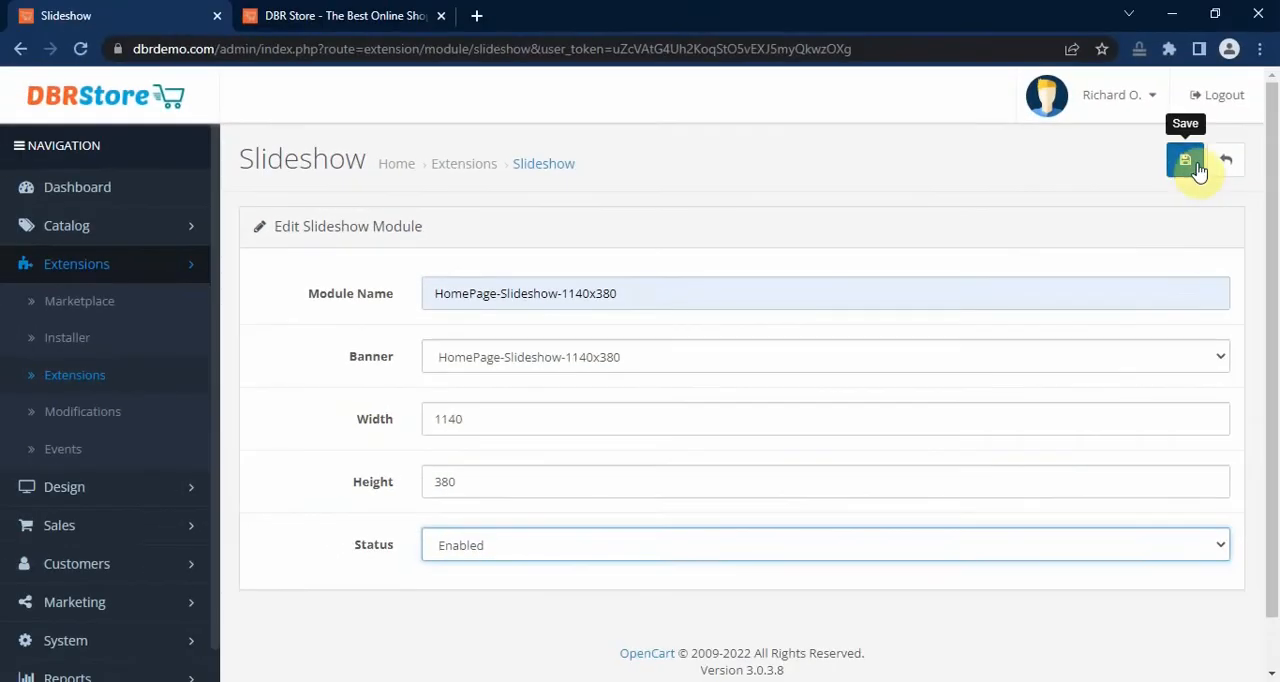
{"action": "left_click", "coordinate": [1186, 163]}
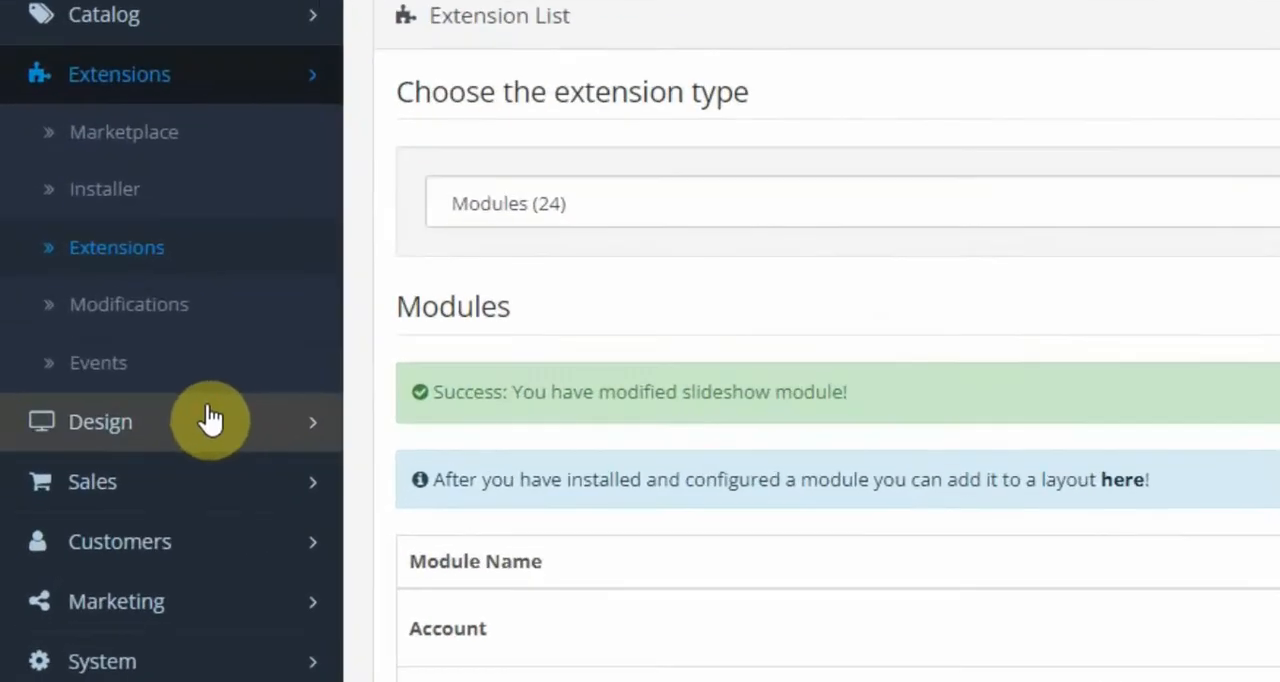
Step: Open the Home layout for editing from the layout list
{"action": "left_click", "coordinate": [186, 443]}
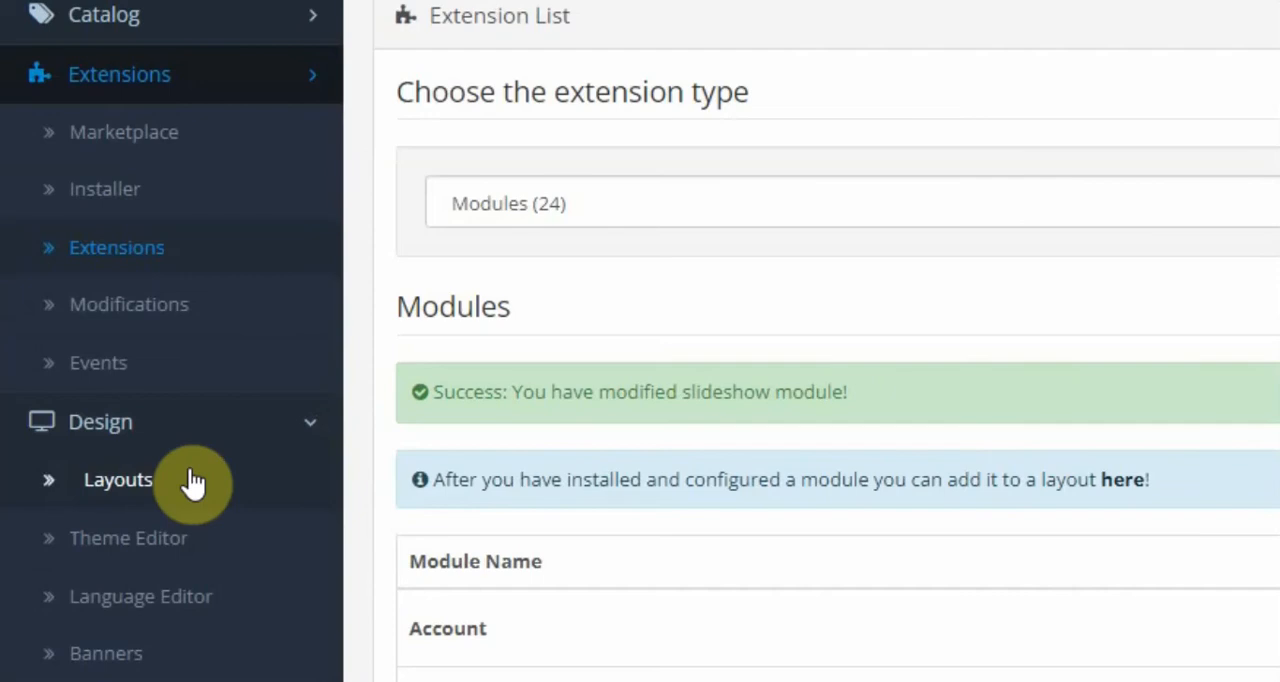
{"action": "left_click", "coordinate": [192, 481]}
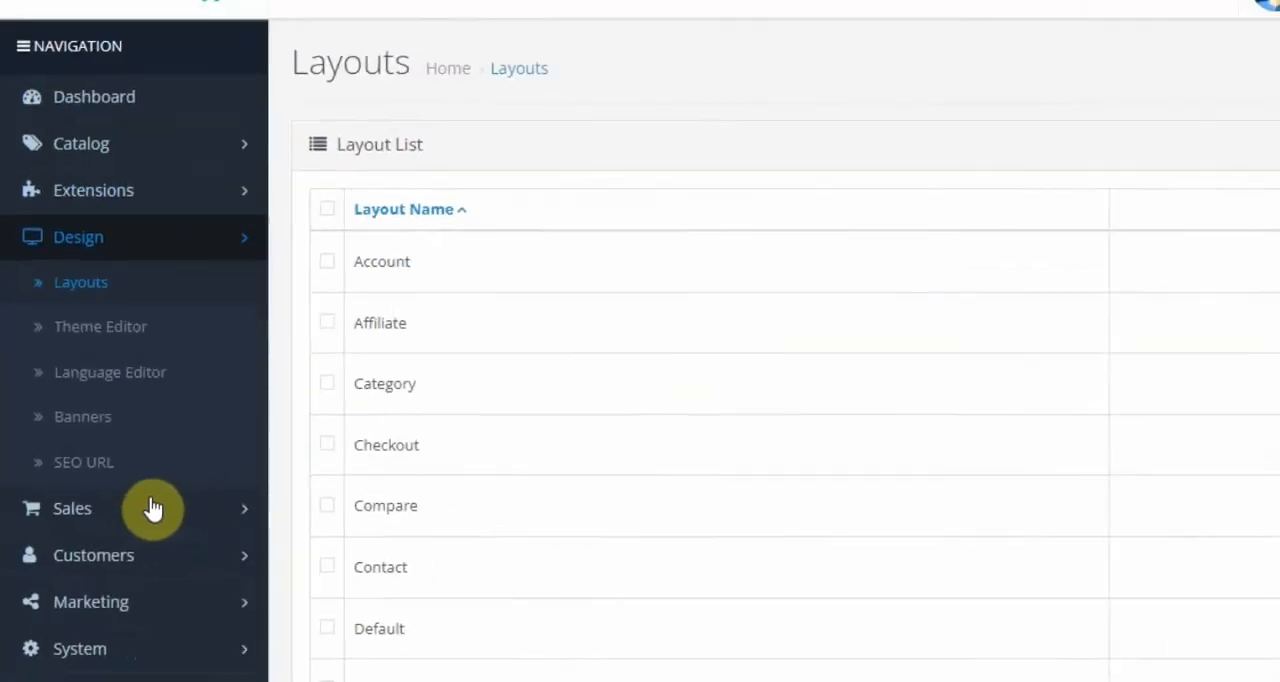
{"action": "scroll", "coordinate": [750, 428], "scroll_direction": "down", "scroll_amount": 2}
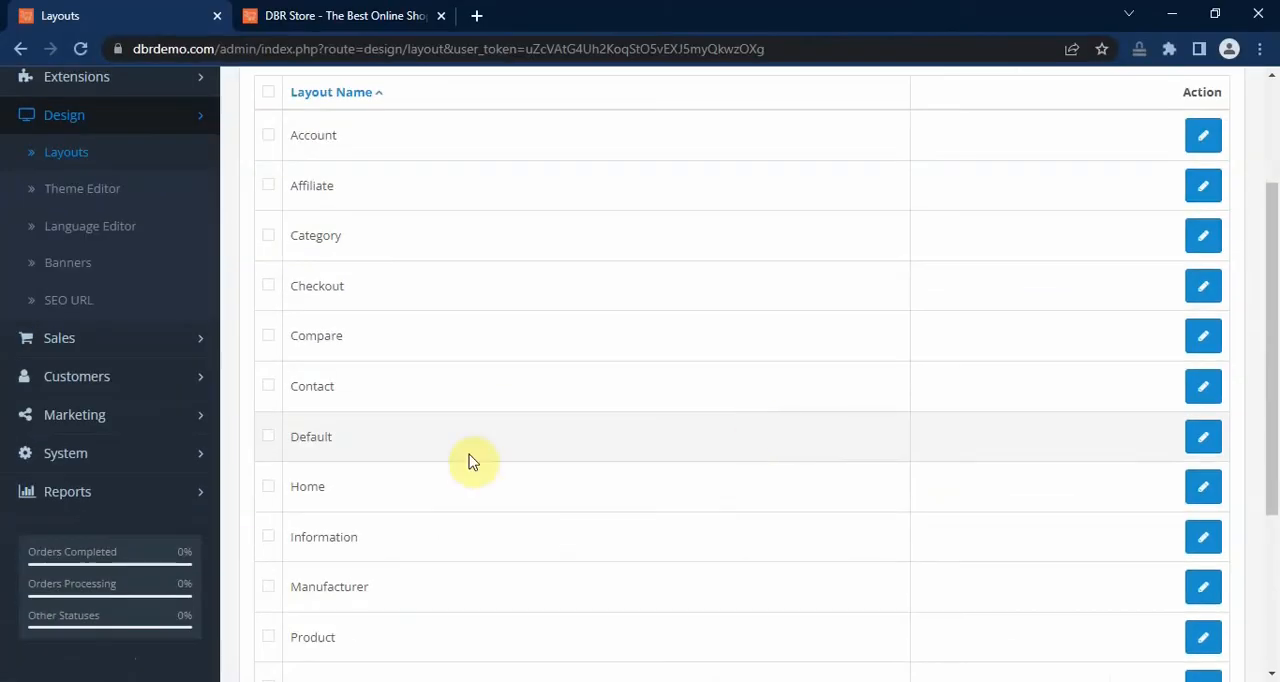
{"action": "left_click", "coordinate": [1205, 490]}
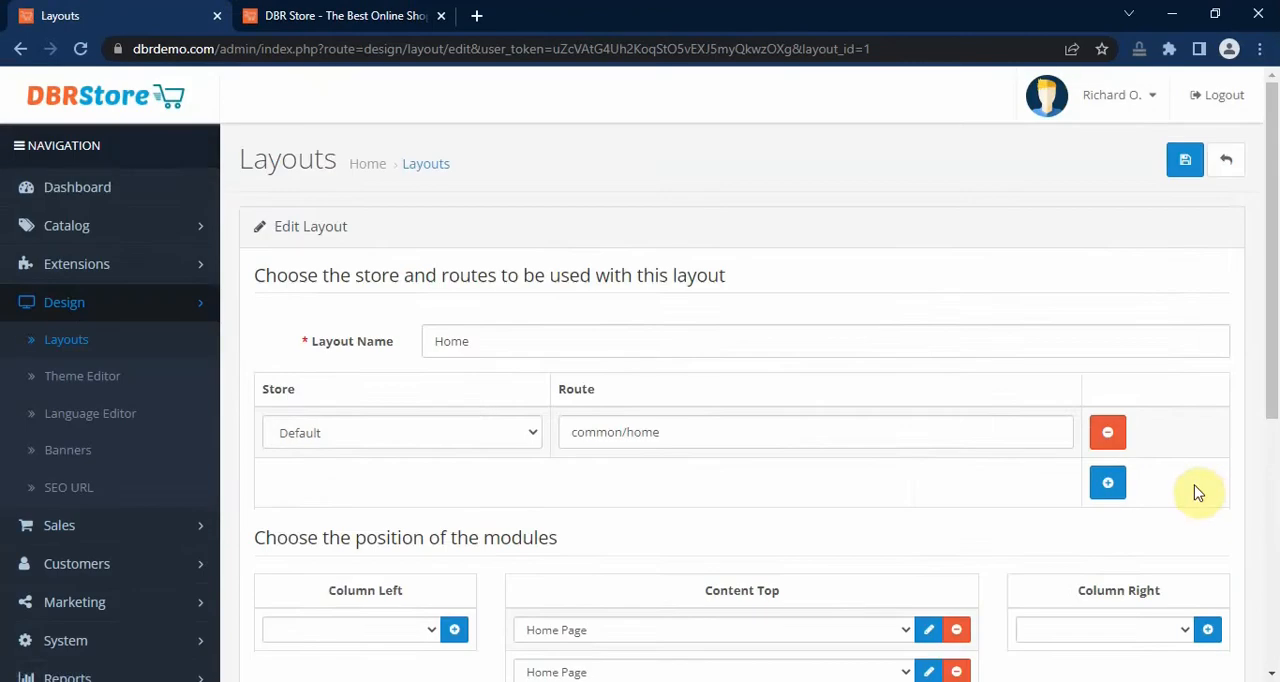
Step: Set the first Content Top module of the Home layout to HomePage-Slideshow-1140x380 and save the layout
{"action": "scroll", "coordinate": [997, 494], "scroll_direction": "down", "scroll_amount": 2}
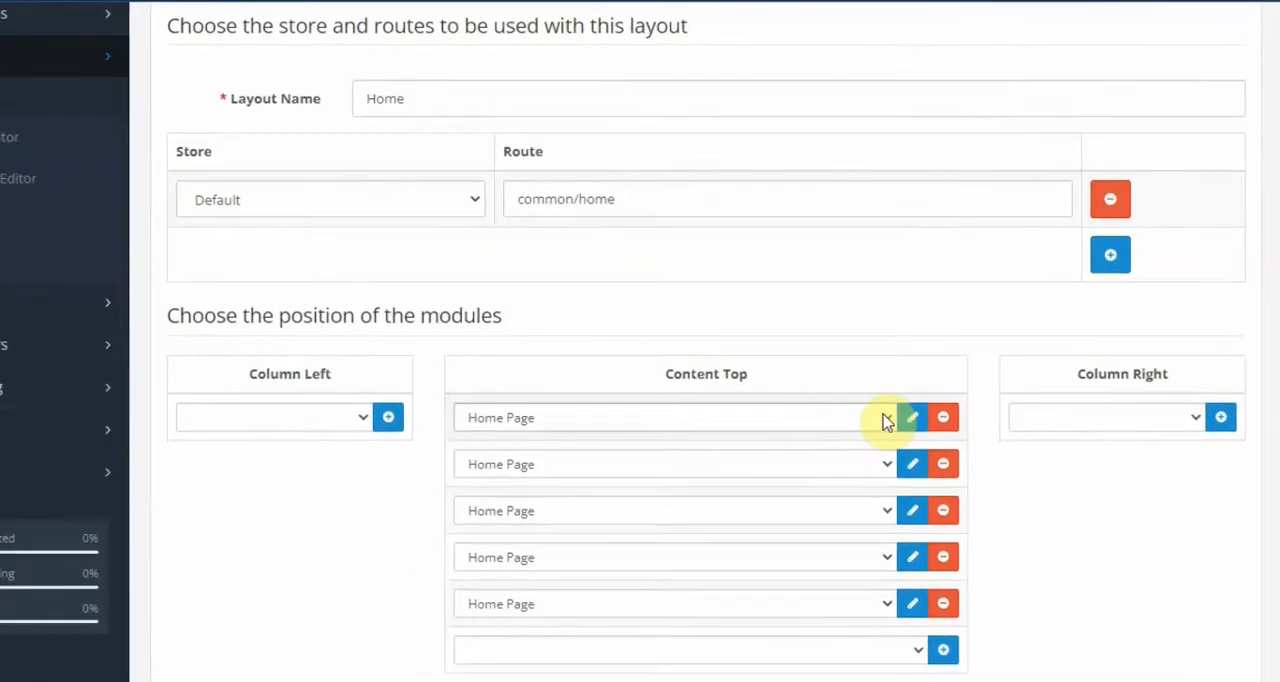
{"action": "left_click", "coordinate": [884, 419]}
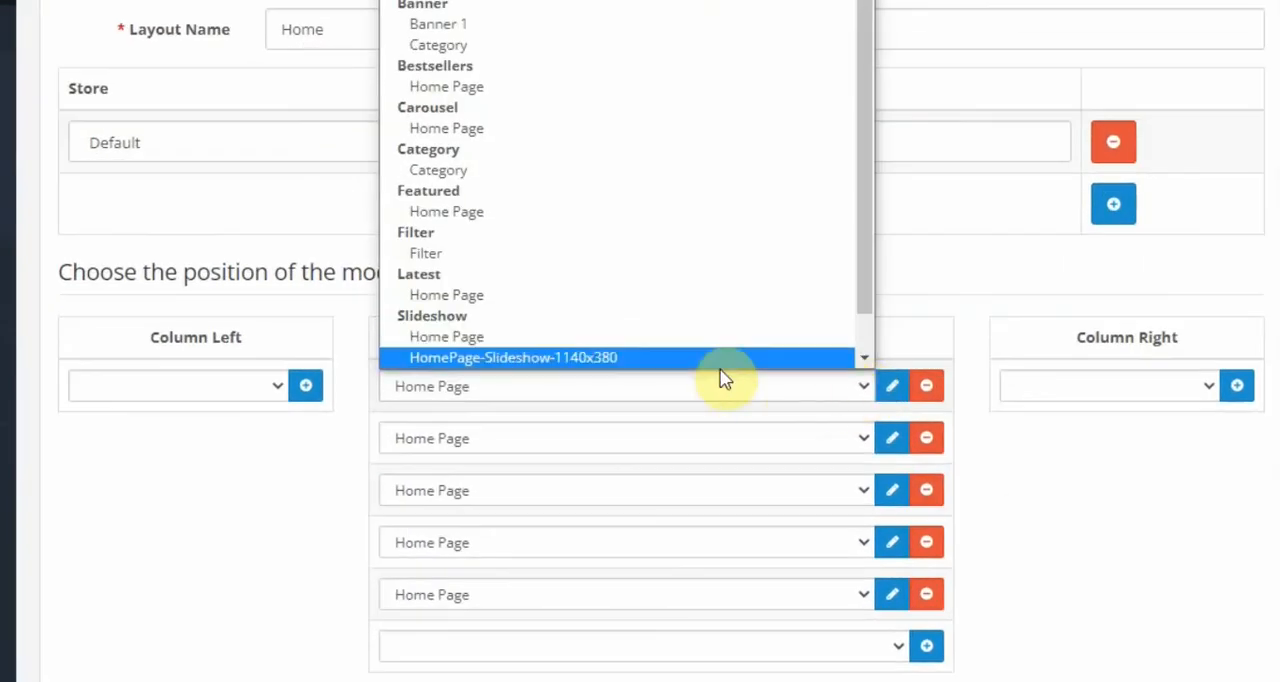
{"action": "left_click", "coordinate": [622, 358]}
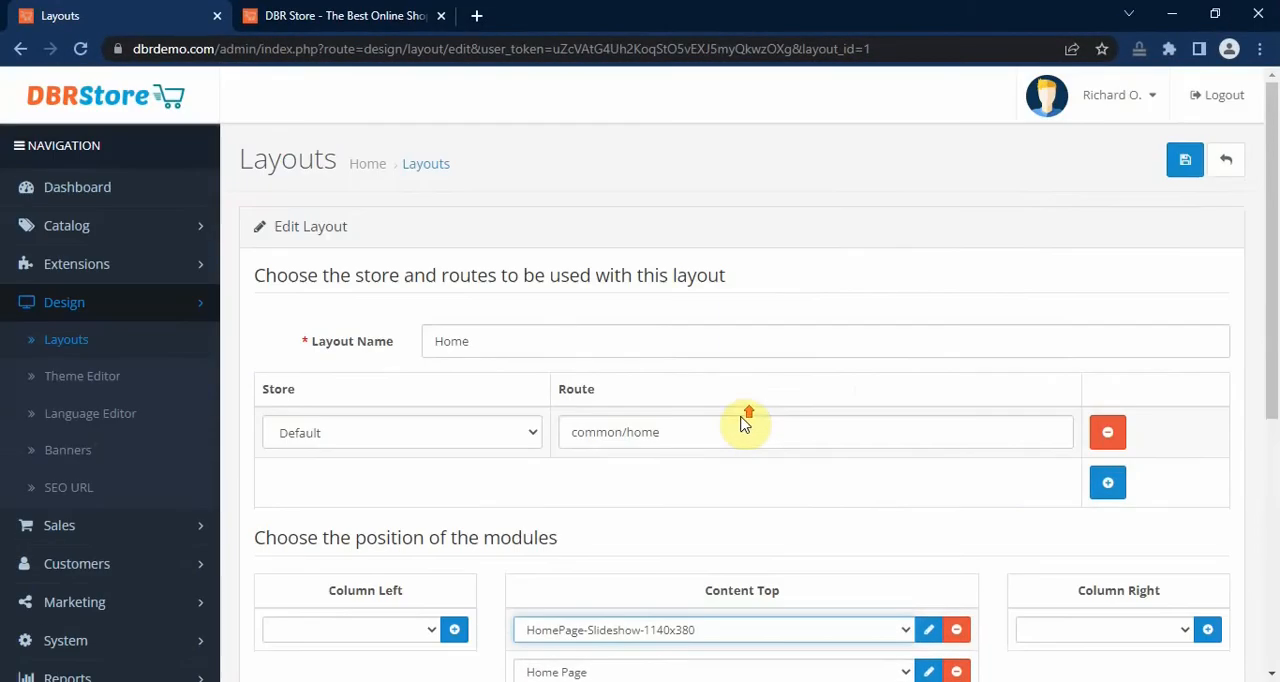
{"action": "left_click", "coordinate": [1182, 166]}
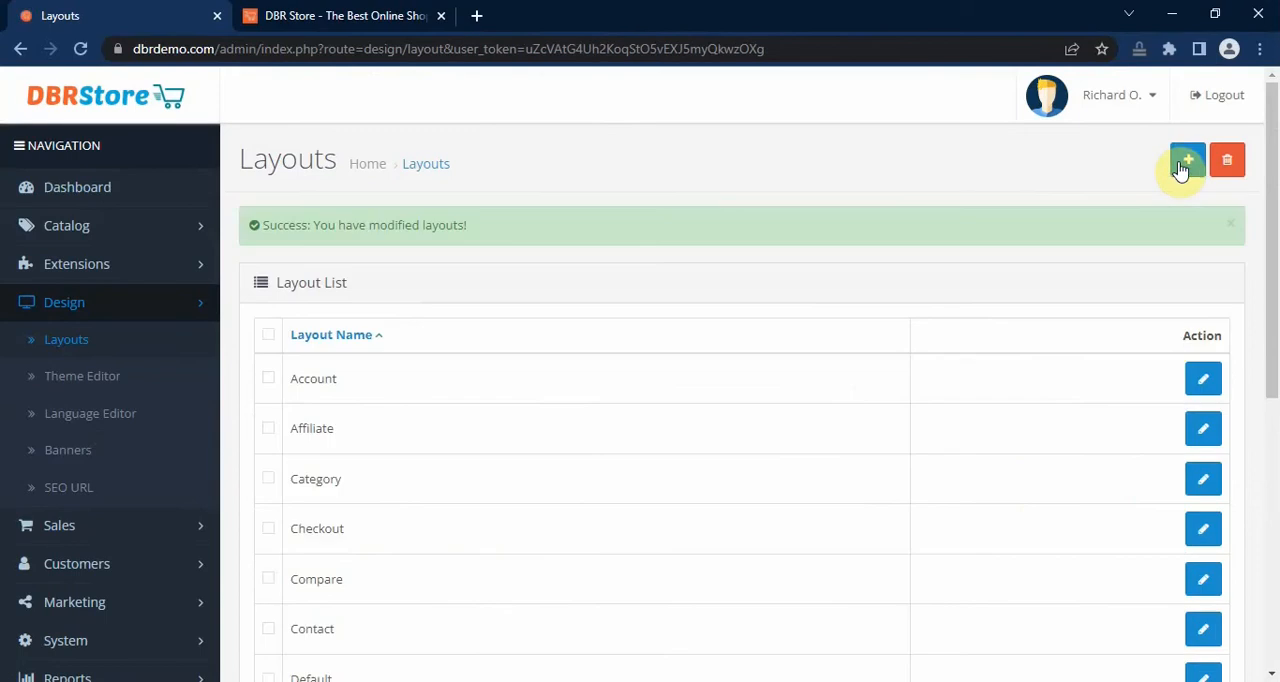
Step: Check the slideshow on the storefront home page and compare with the Computers & Accessories page, and return to the admin layout list
{"action": "left_click", "coordinate": [334, 15]}
{"action": "mouse_move", "coordinate": [398, 313]}
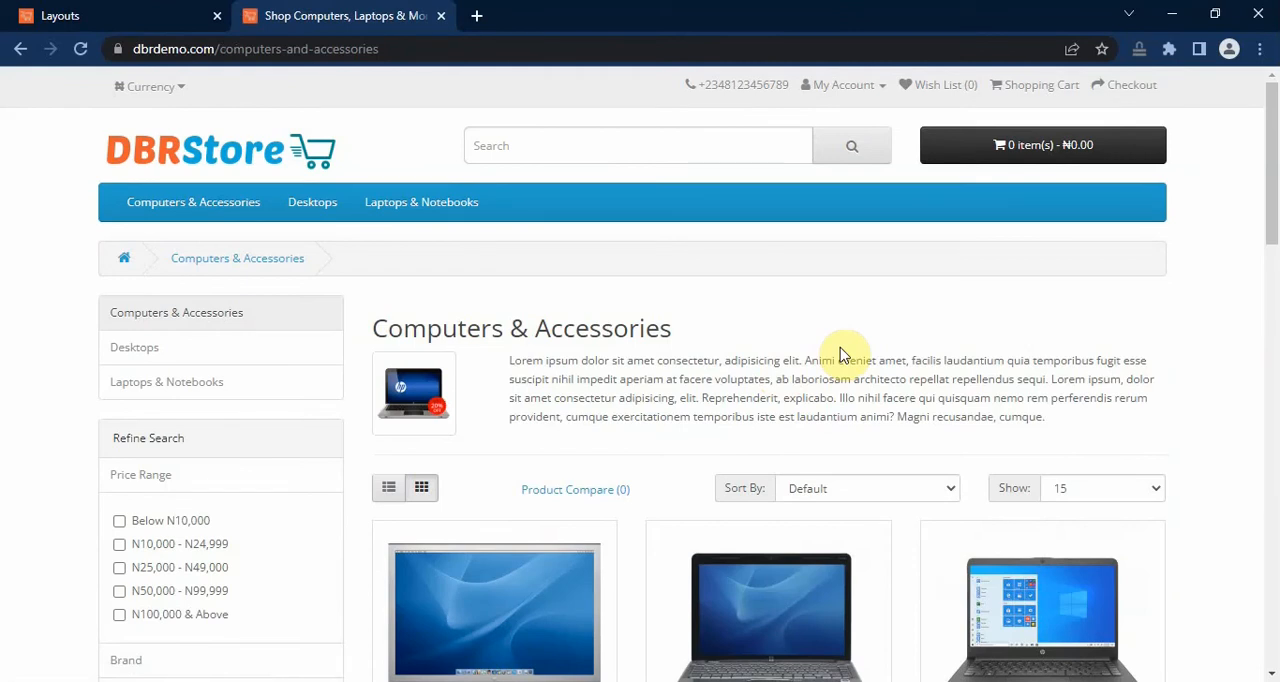
{"action": "left_click", "coordinate": [305, 158]}
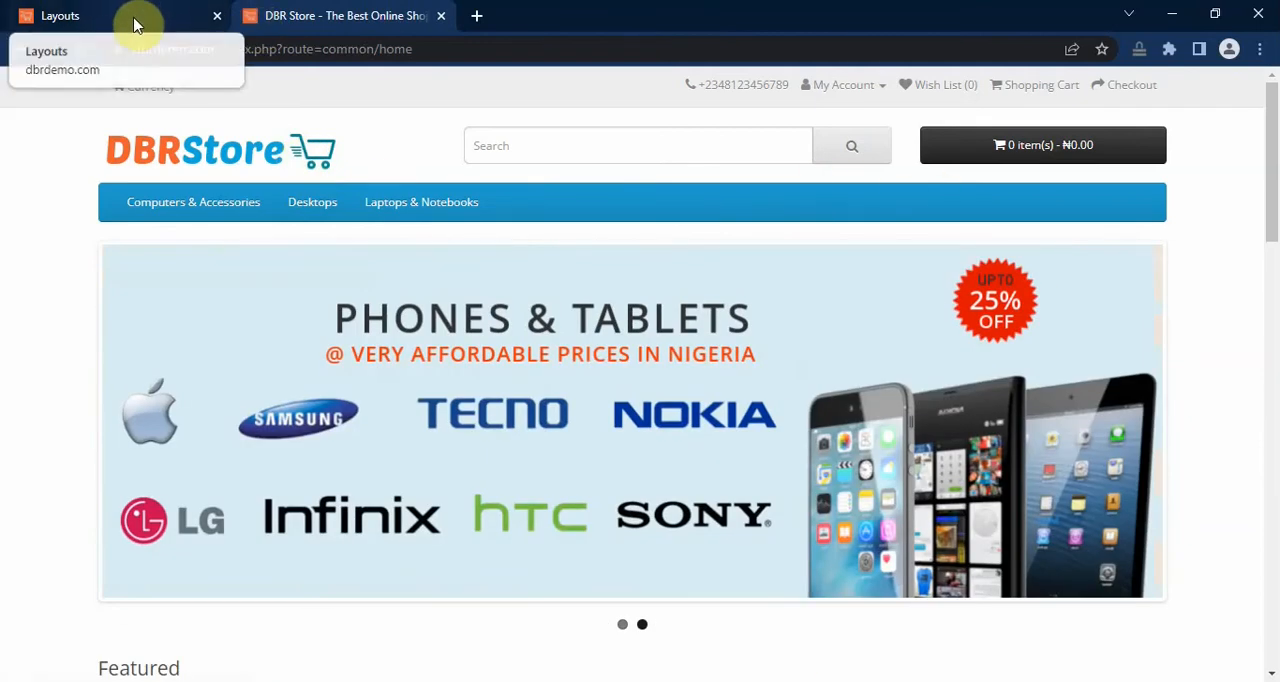
{"action": "left_click", "coordinate": [137, 25]}
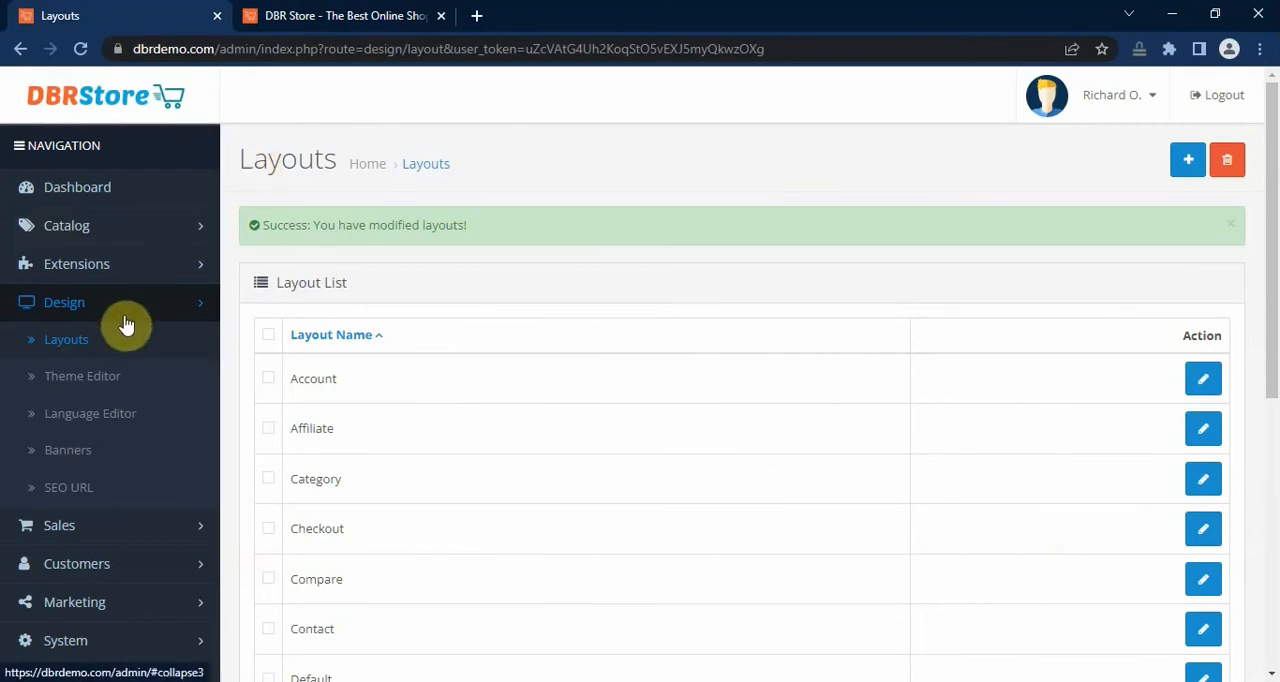
Step: Add a new banner named HomePage-Banners-1140x100 from the banner list
{"action": "left_click", "coordinate": [100, 451]}
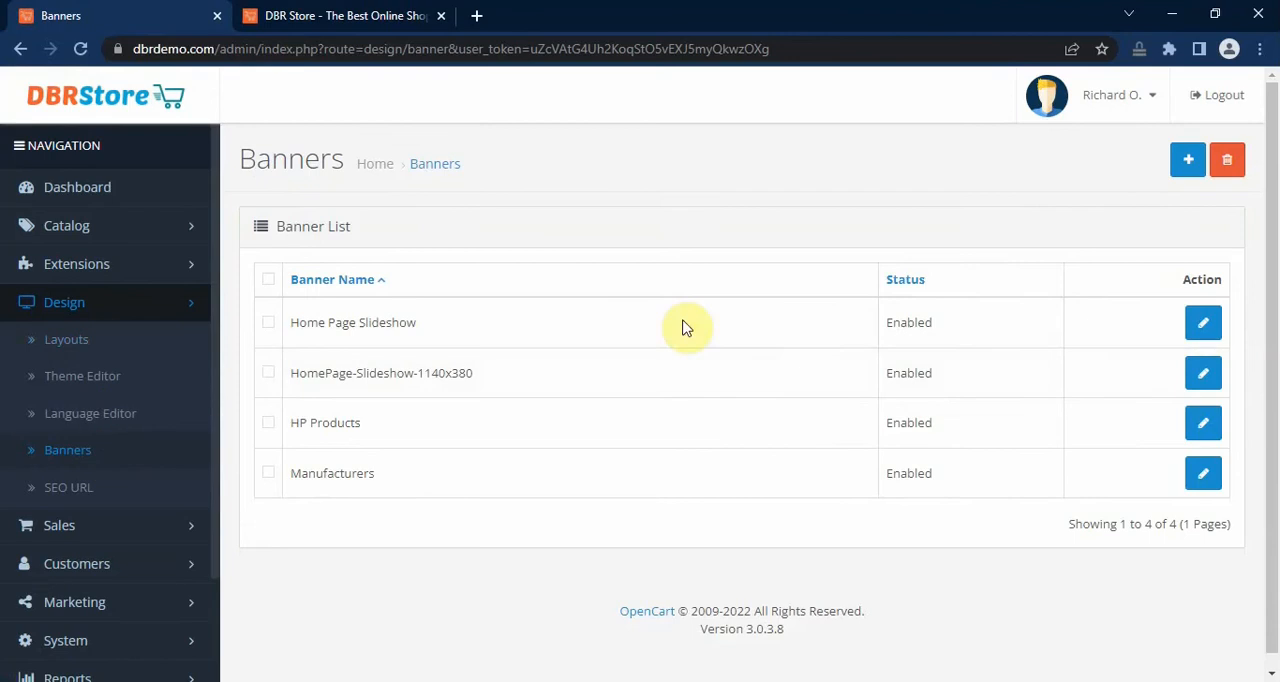
{"action": "left_click", "coordinate": [1186, 162]}
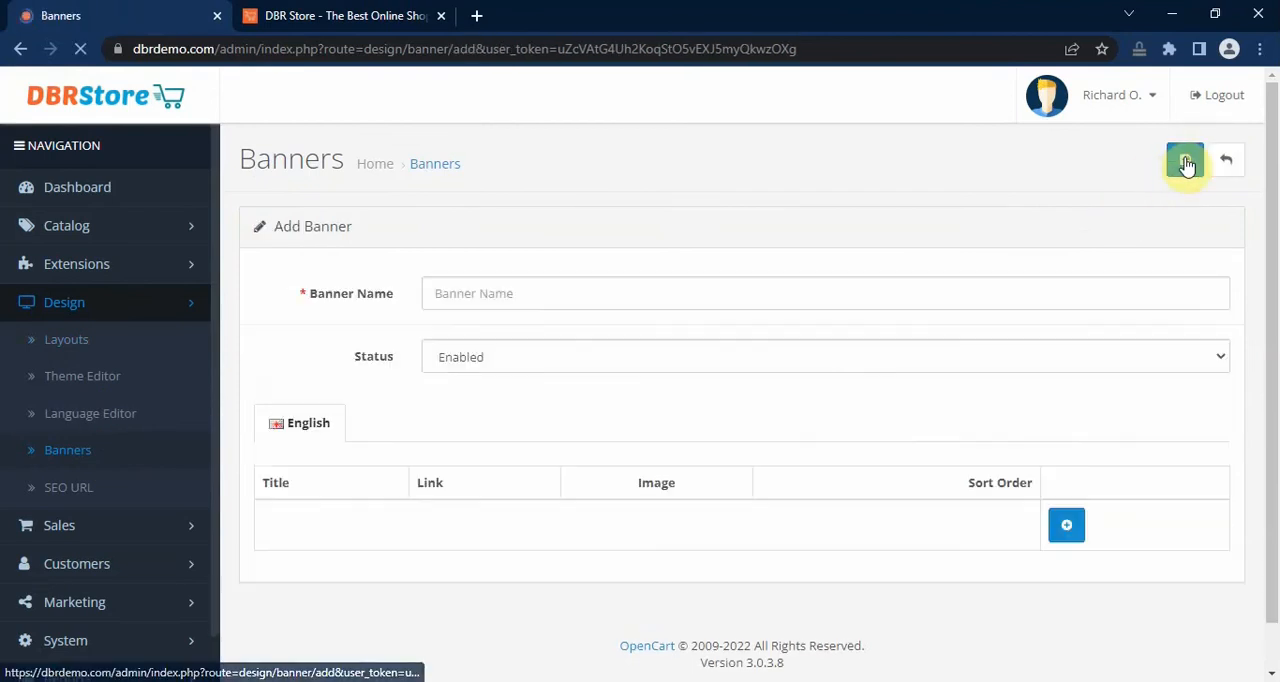
{"action": "left_click", "coordinate": [493, 293]}
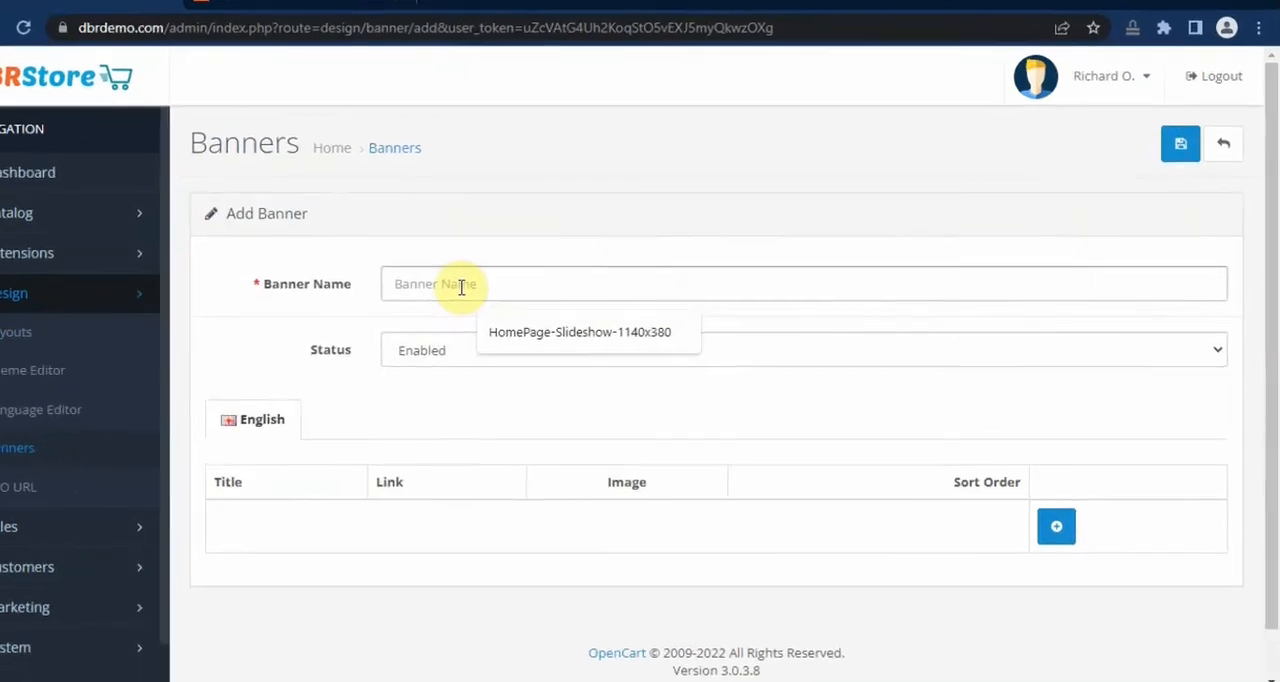
{"action": "type", "text": "Hom"}
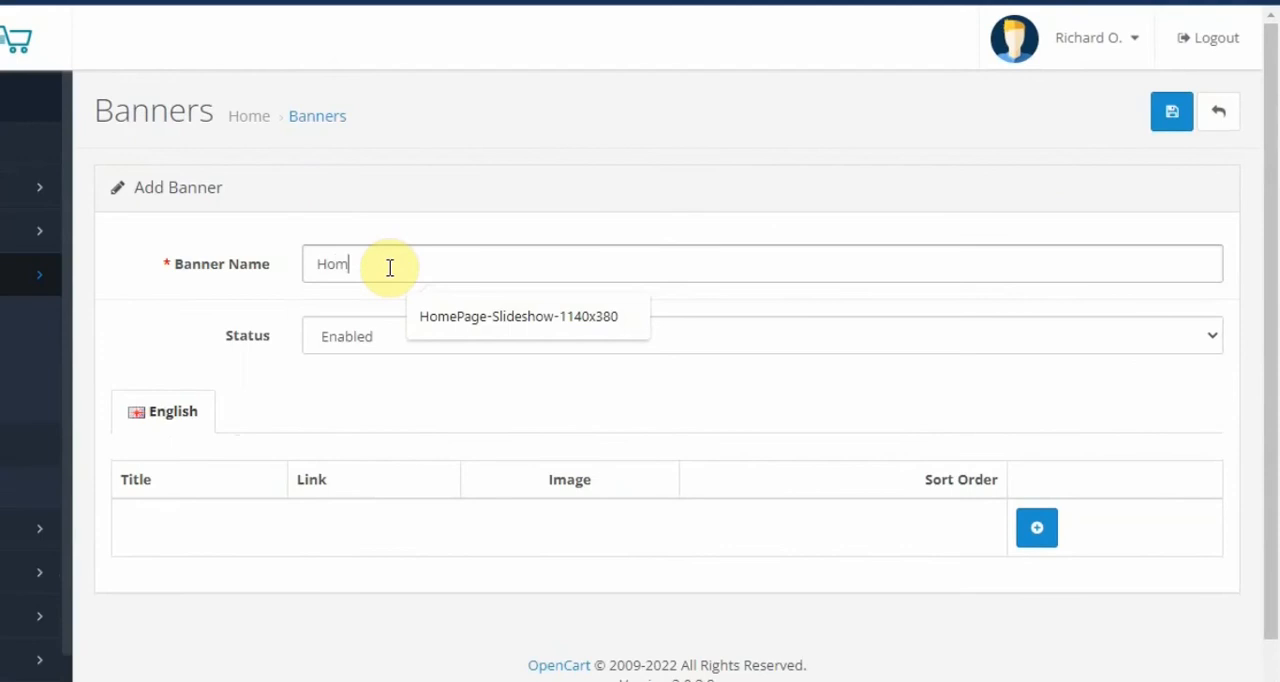
{"action": "type", "text": "ePage Banners"}
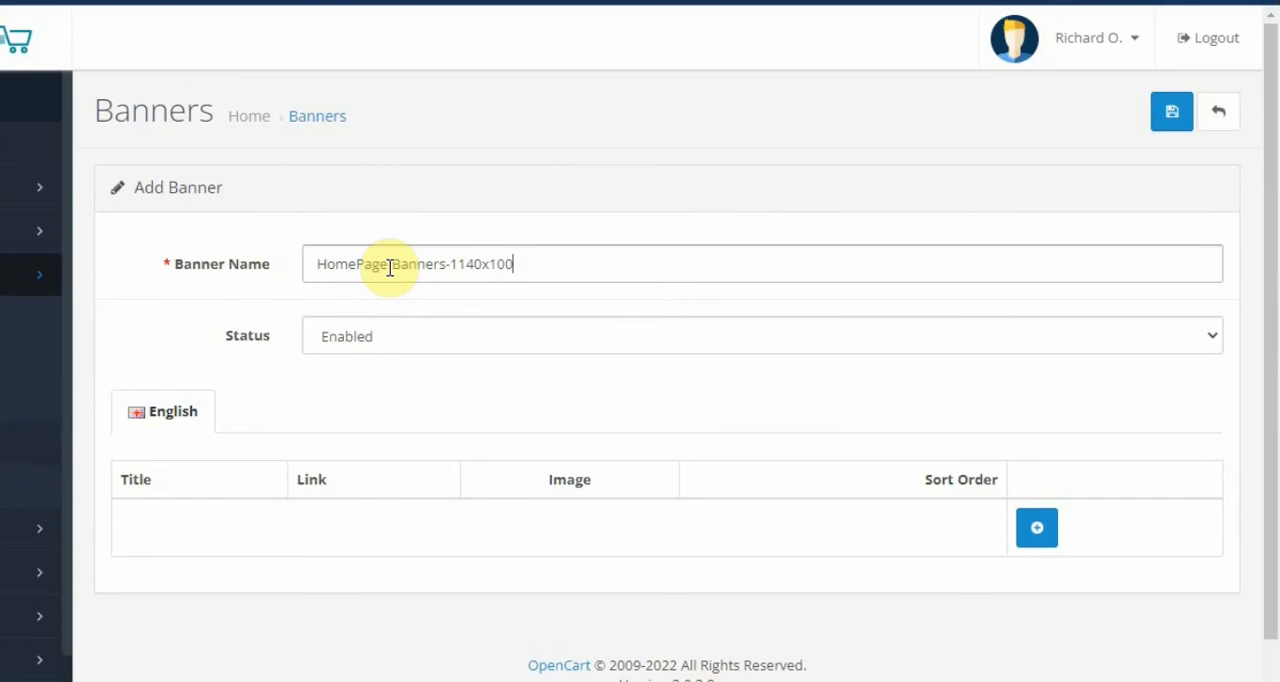
{"action": "left_click", "coordinate": [390, 267]}
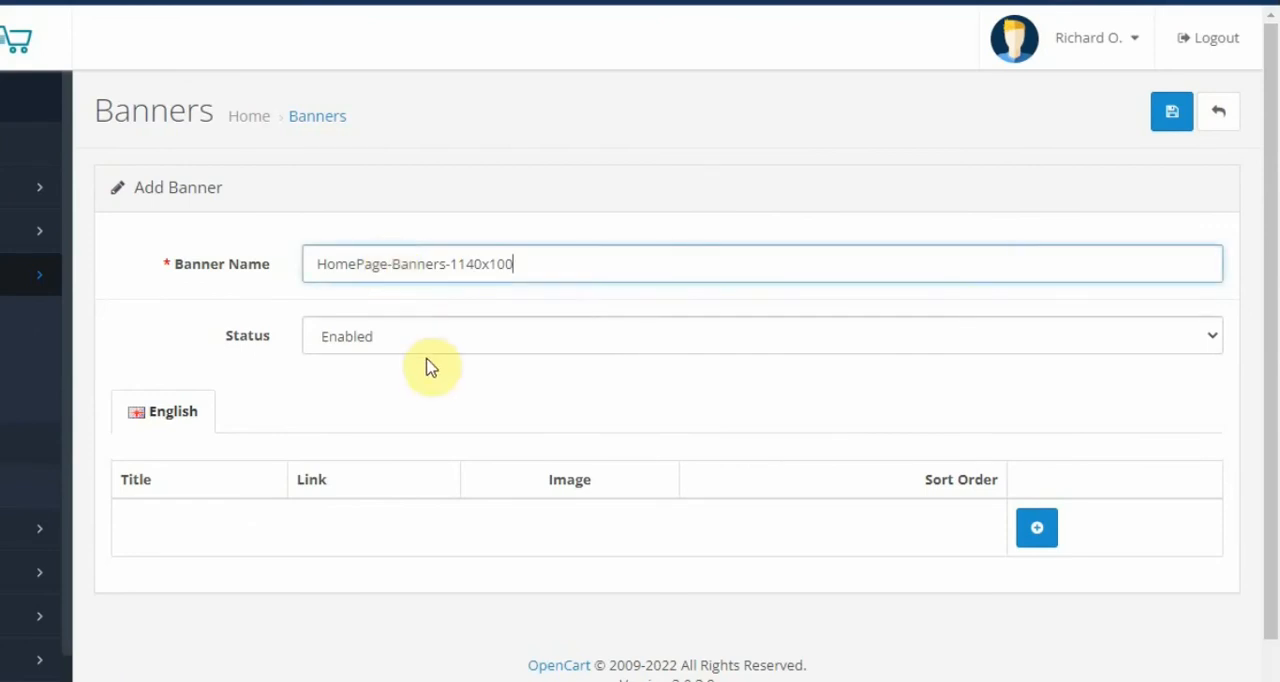
Step: Add an image entry to the banner with the title Banner1 and the link computers-and-accessories
{"action": "left_click", "coordinate": [1037, 530]}
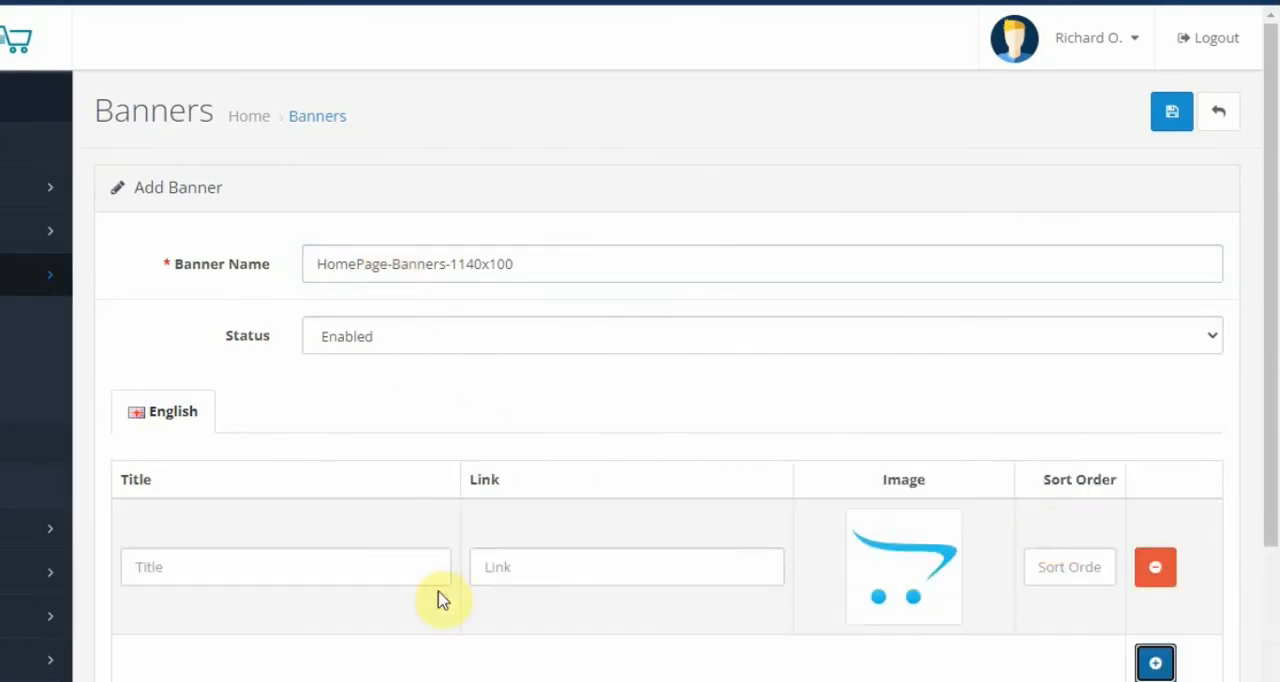
{"action": "left_click", "coordinate": [400, 570]}
{"action": "type", "text": "B"}
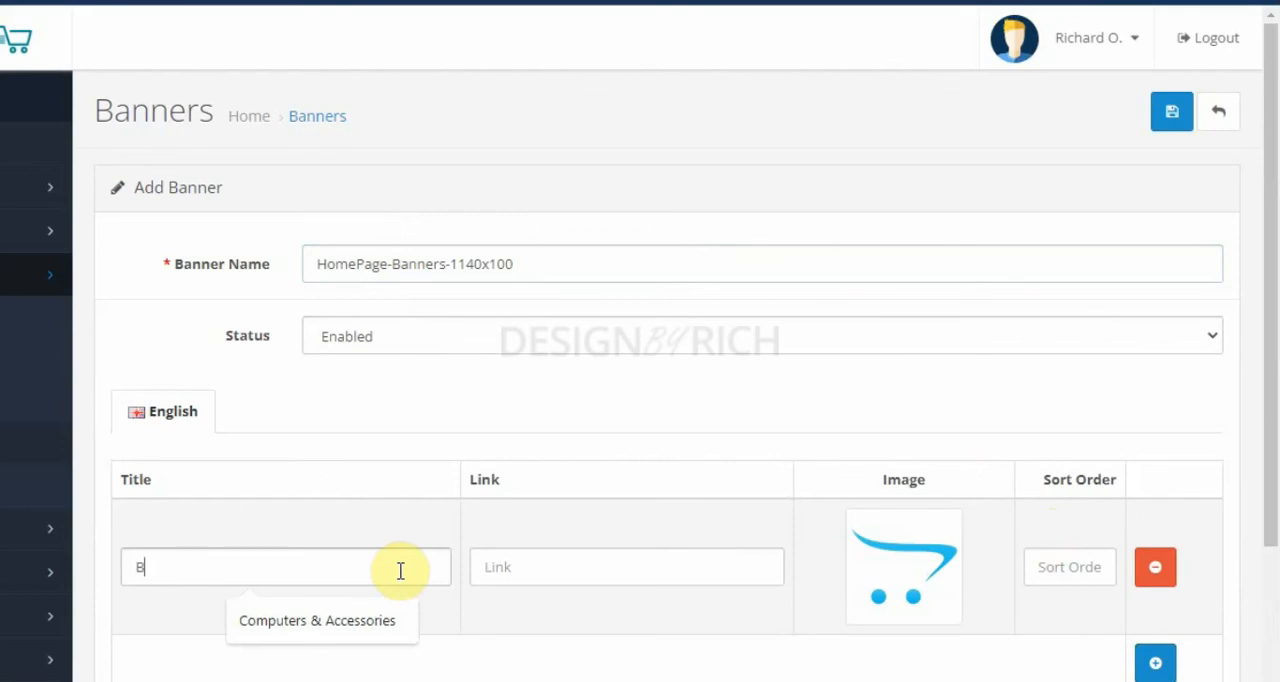
{"action": "type", "text": "anner1"}
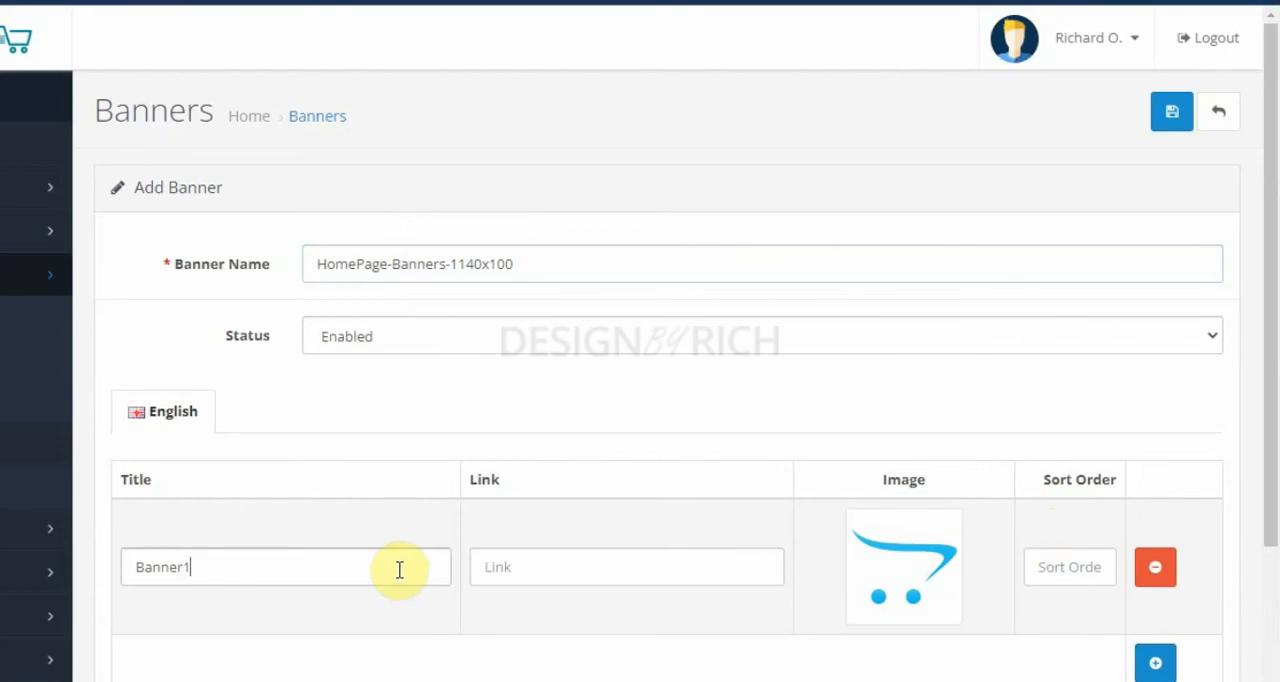
{"action": "left_click", "coordinate": [563, 574]}
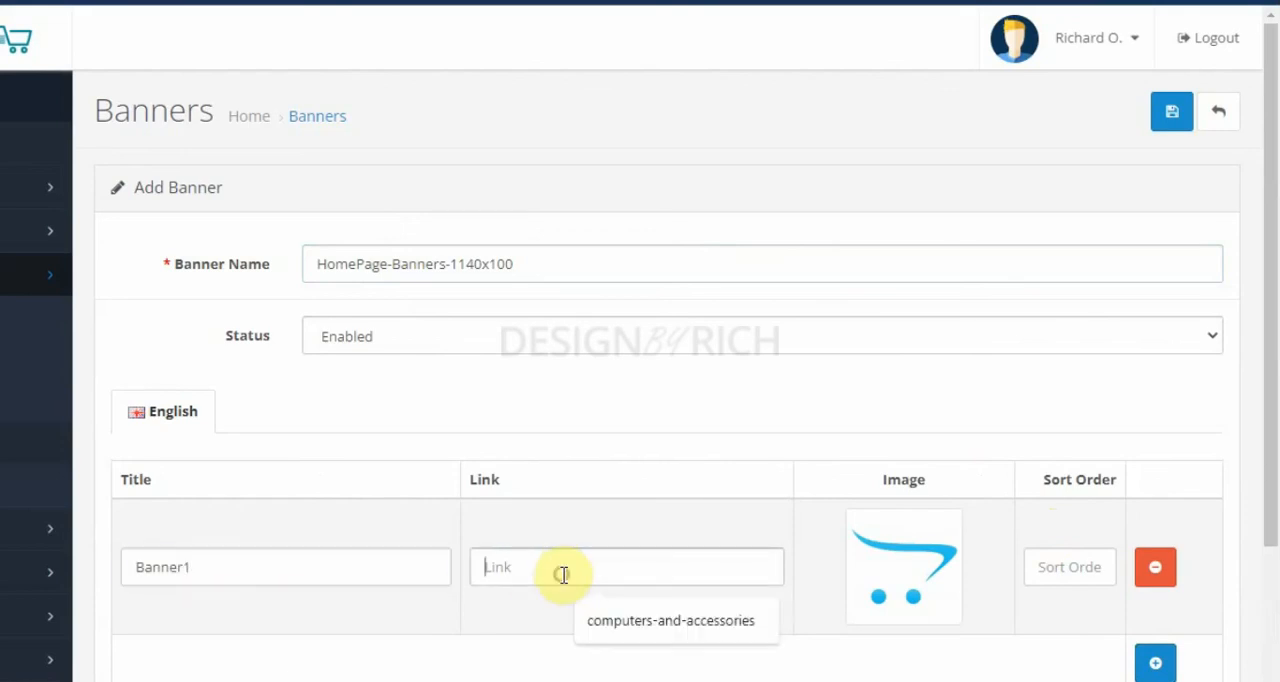
{"action": "left_click", "coordinate": [620, 620]}
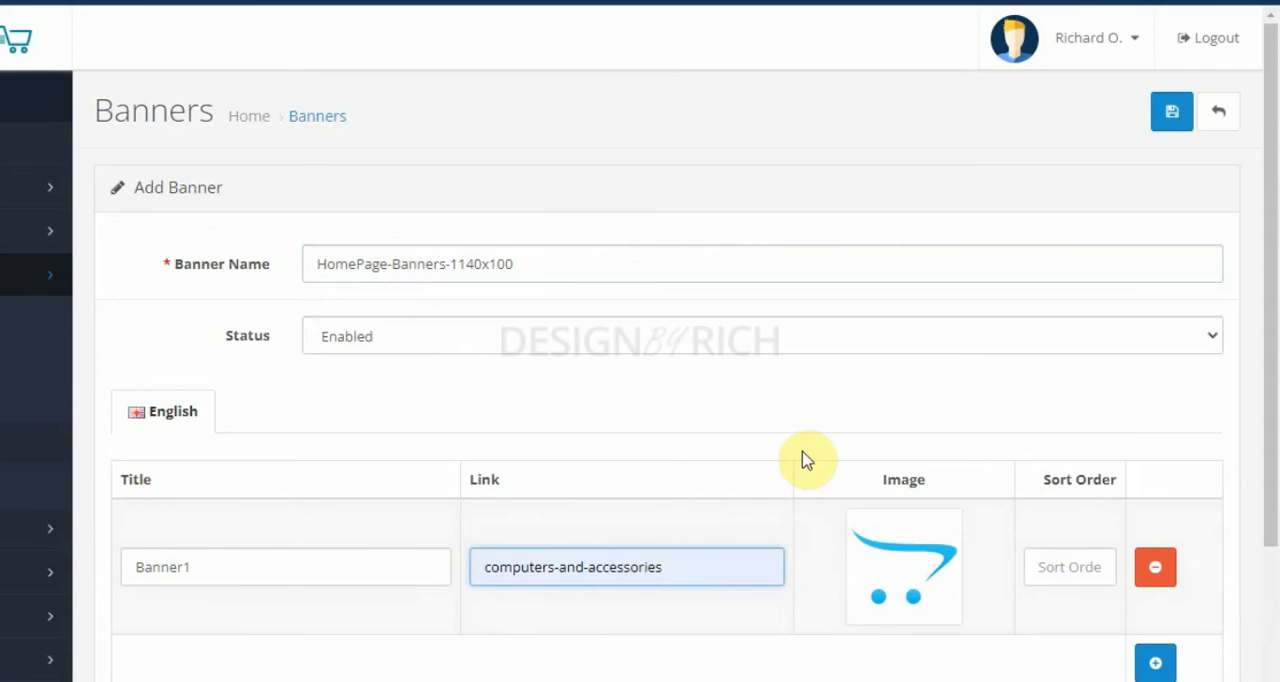
Step: Upload banner1_1140x100 to the banners folder of the Image Manager and use it as the Banner1 image
{"action": "left_click", "coordinate": [915, 565]}
{"action": "left_click", "coordinate": [1006, 568]}
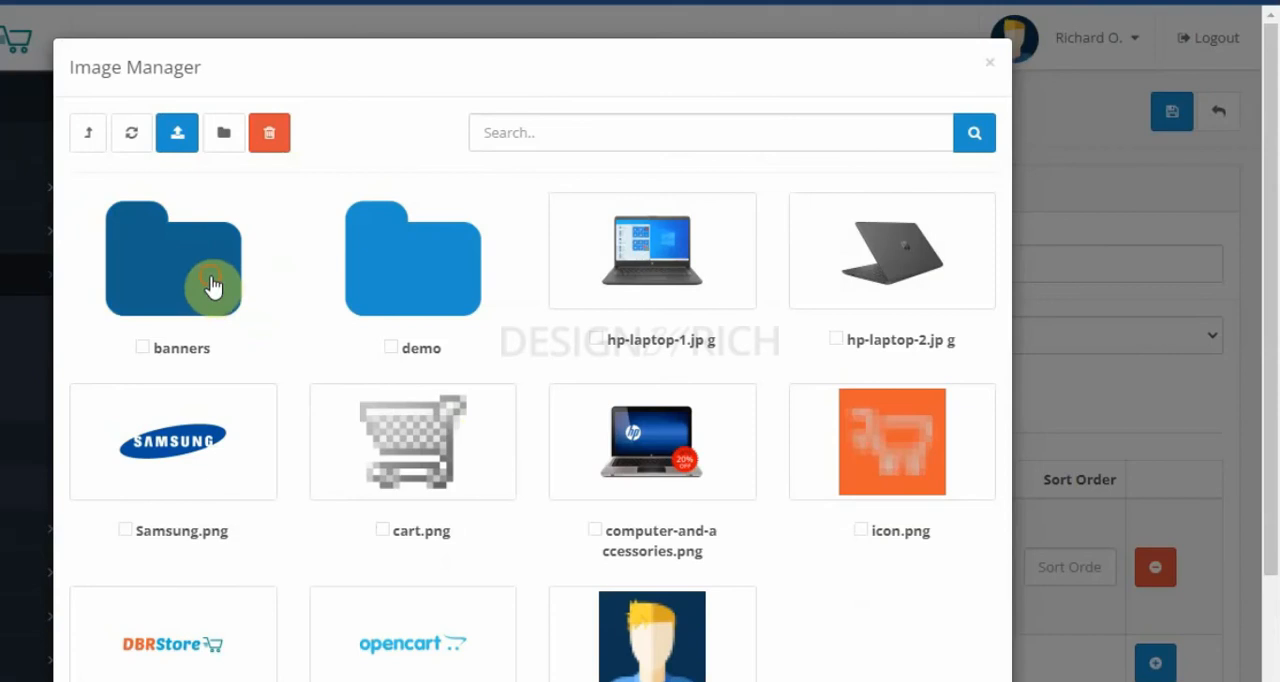
{"action": "left_click", "coordinate": [212, 287]}
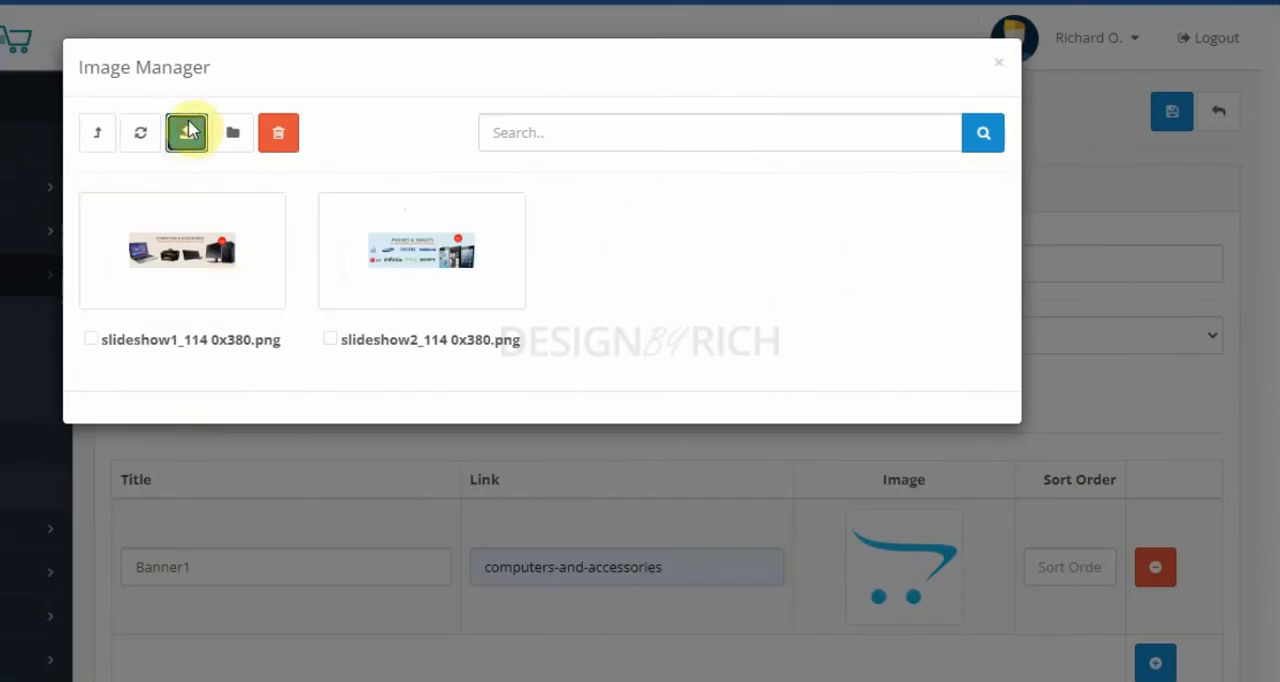
{"action": "left_click", "coordinate": [190, 135]}
{"action": "left_click", "coordinate": [531, 322]}
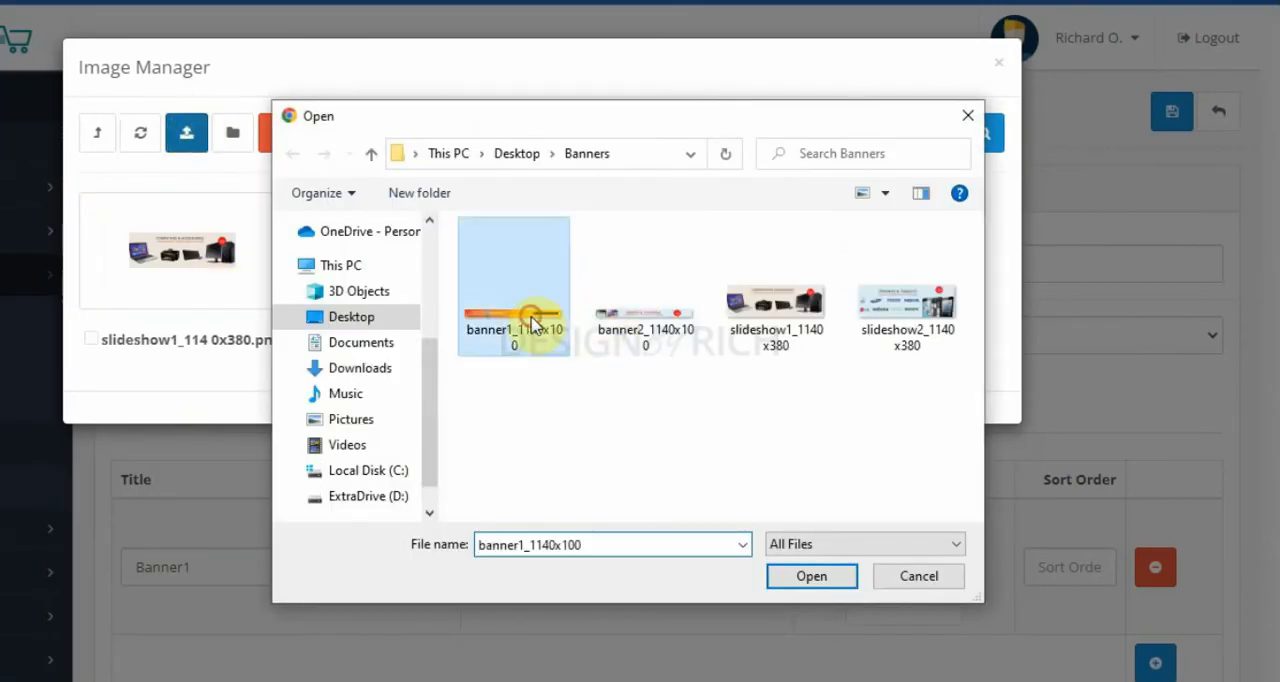
{"action": "left_click", "coordinate": [812, 578]}
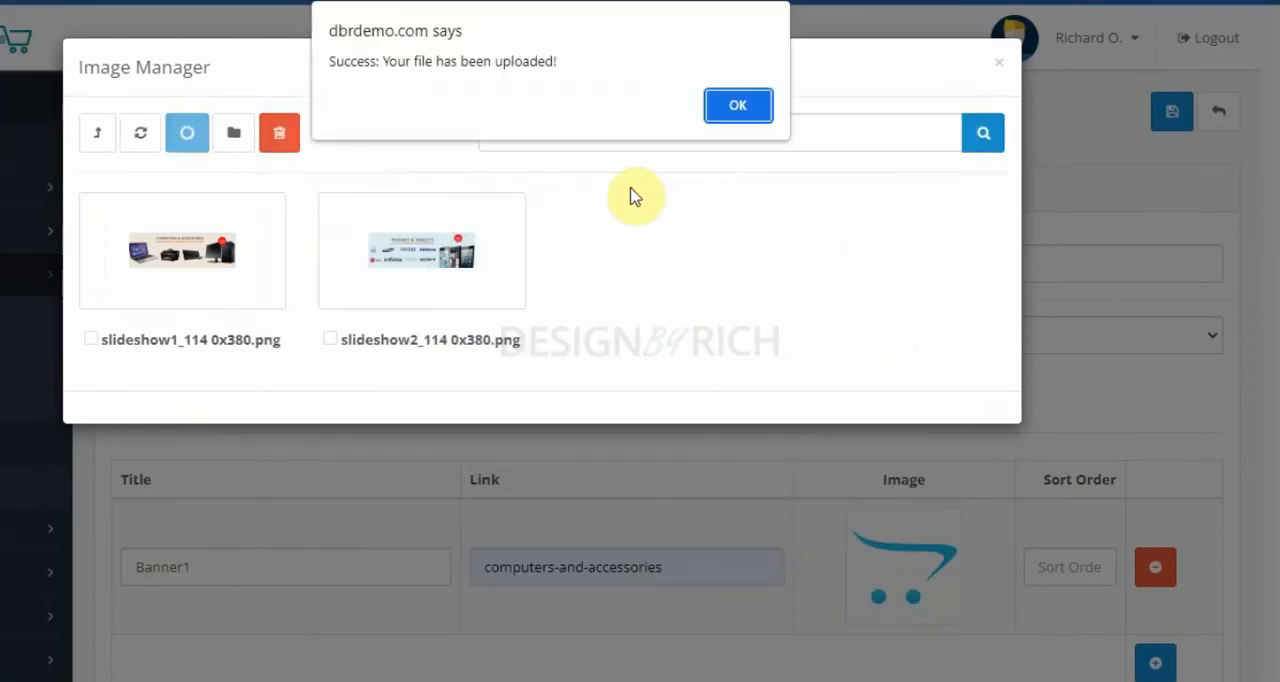
{"action": "left_click", "coordinate": [737, 105]}
{"action": "left_click", "coordinate": [252, 272]}
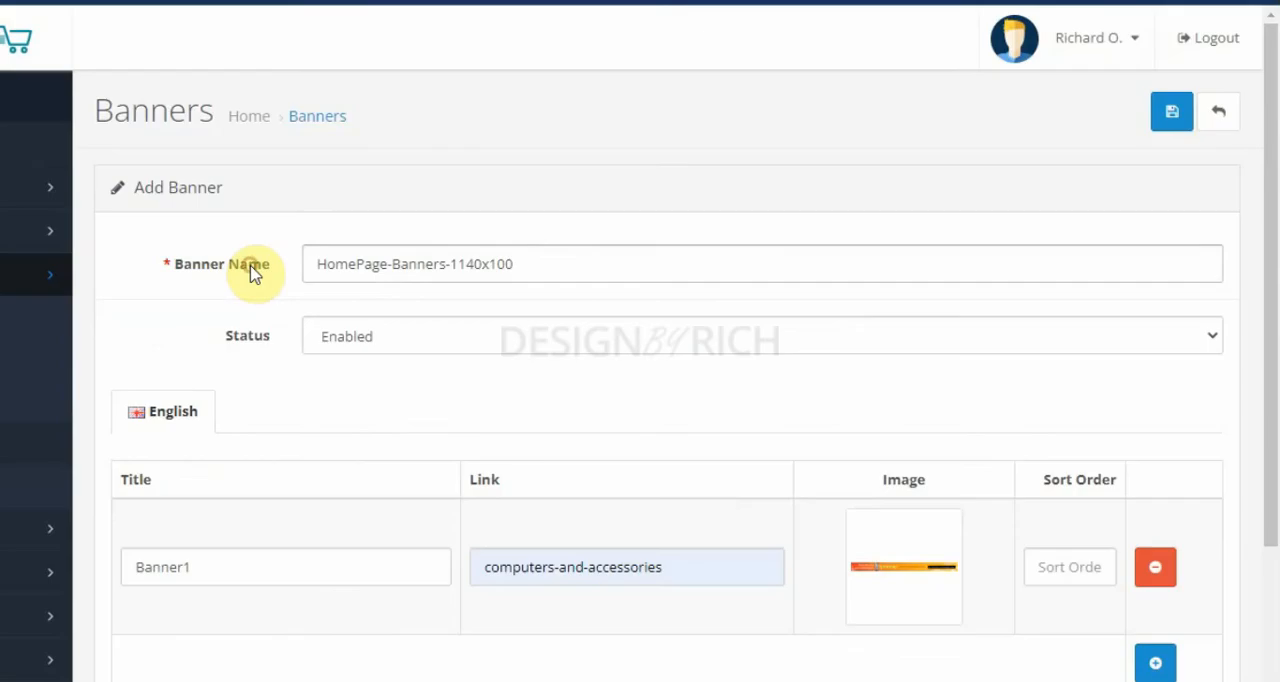
Step: Set the Banner1 entry's sort order to 1 and save the banner
{"action": "left_click", "coordinate": [1070, 566]}
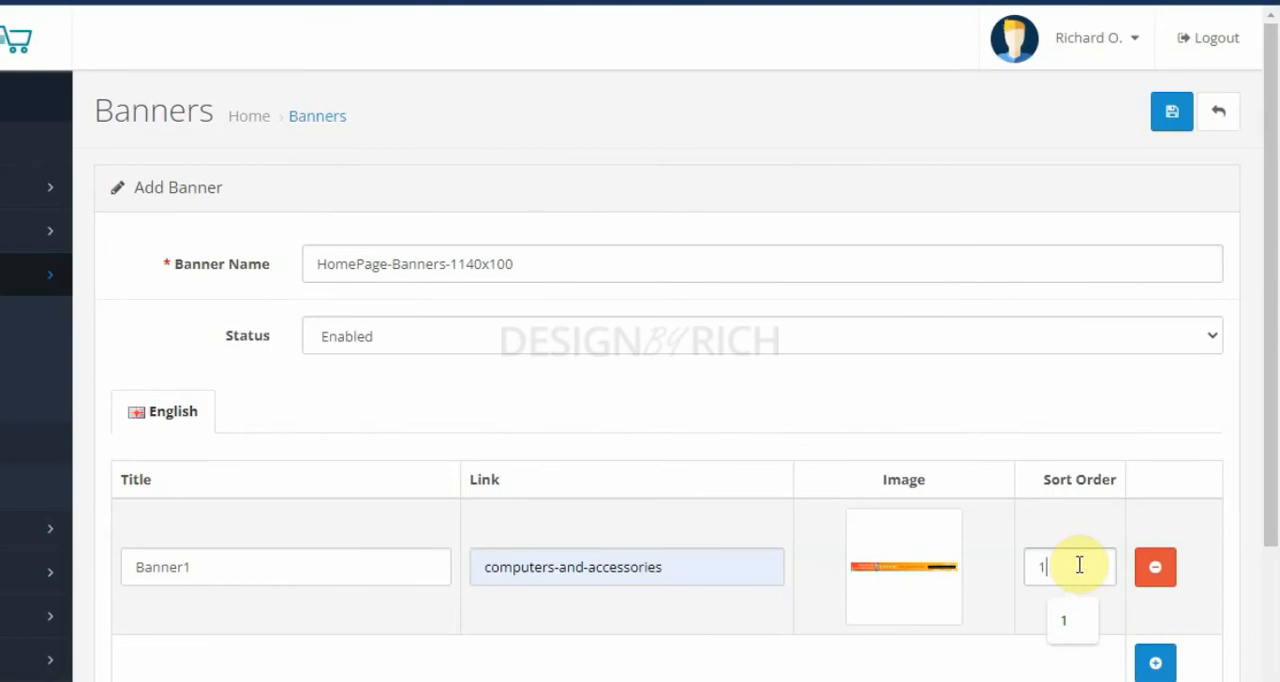
{"action": "type", "text": "1"}
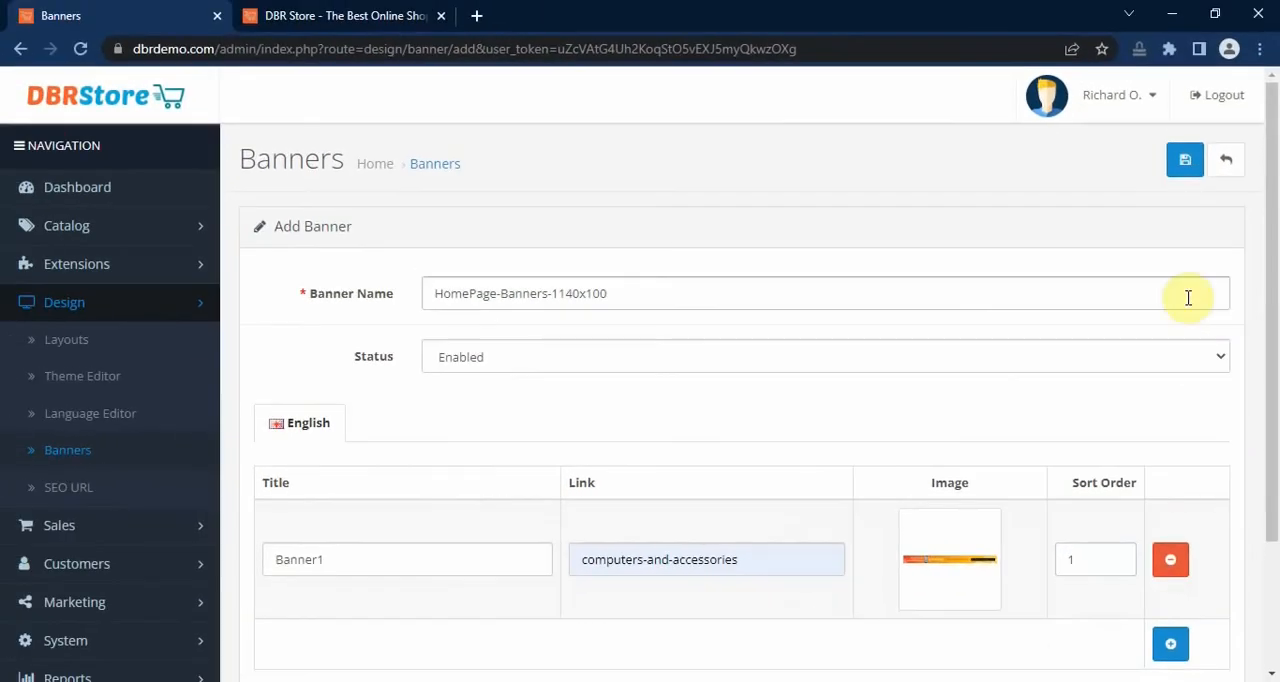
{"action": "left_click", "coordinate": [1188, 160]}
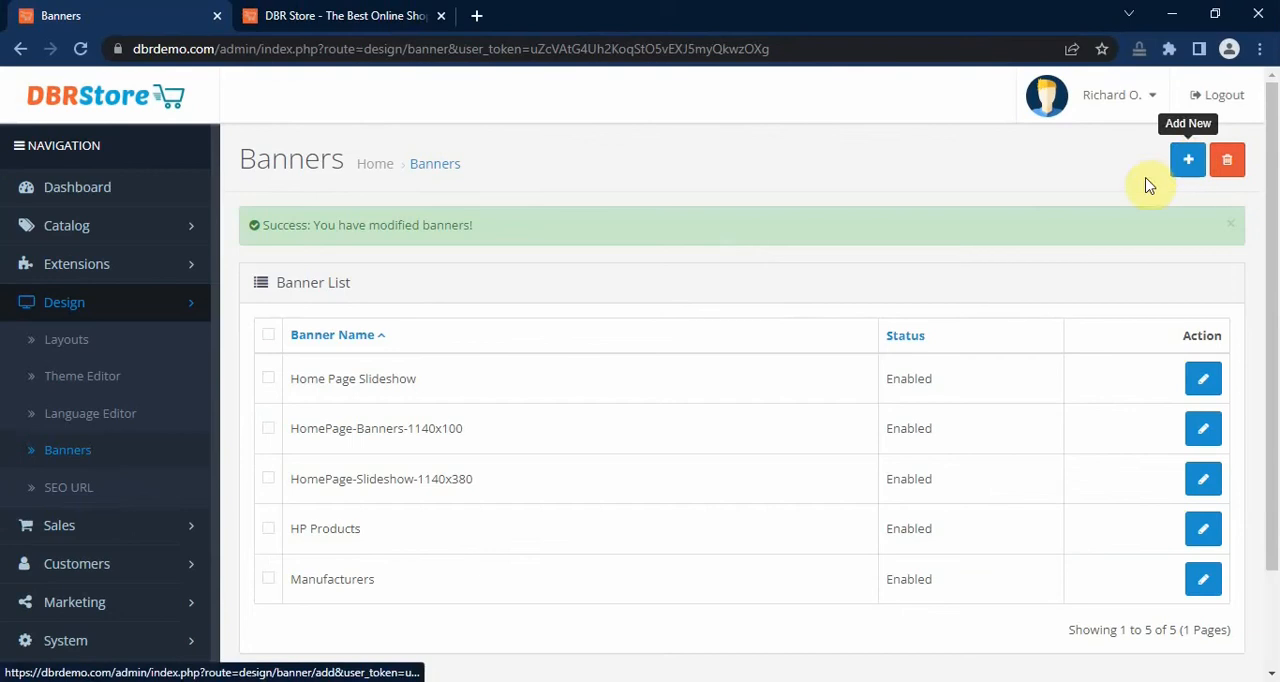
Step: Filter the extension list to Modules and start a new Banner module
{"action": "left_click", "coordinate": [124, 275]}
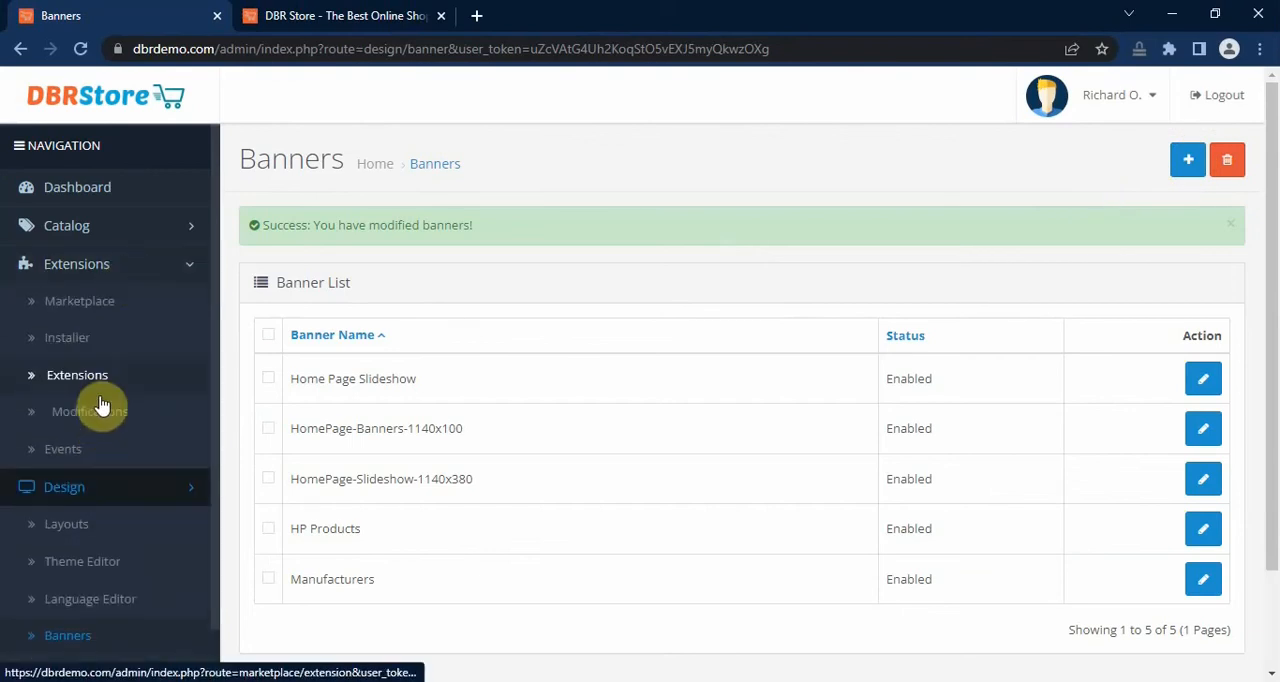
{"action": "left_click", "coordinate": [88, 376]}
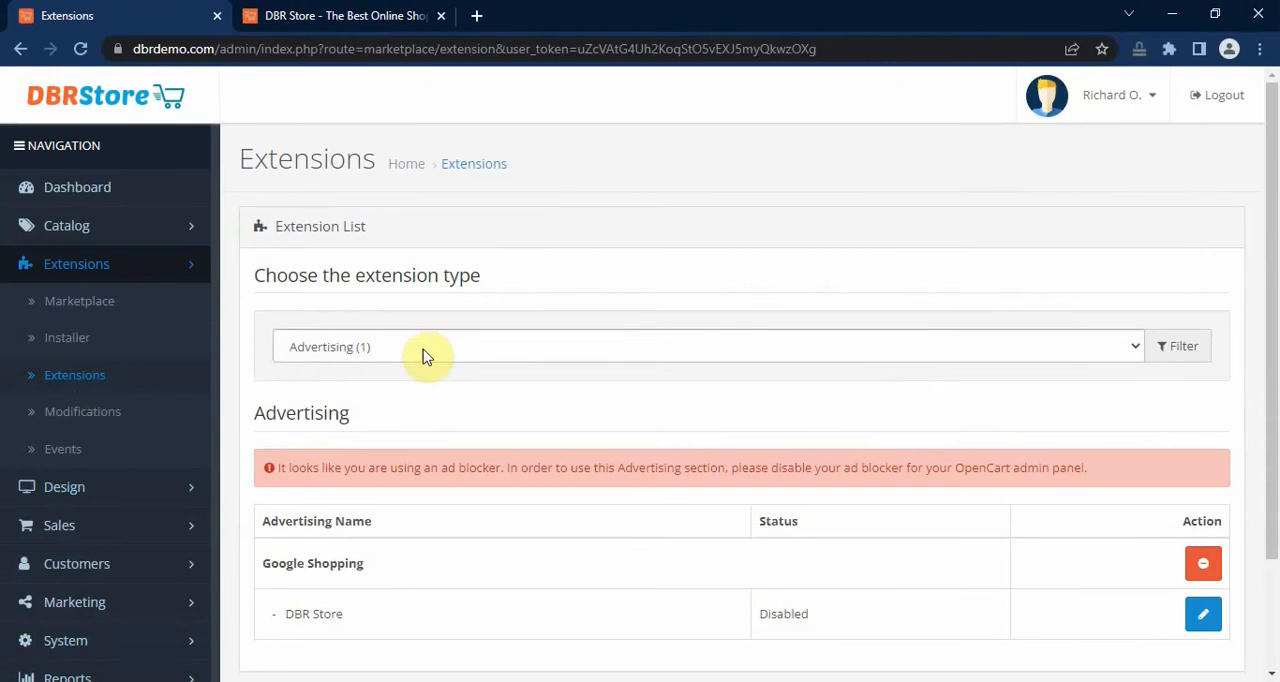
{"action": "left_click", "coordinate": [424, 350]}
{"action": "left_click", "coordinate": [386, 500]}
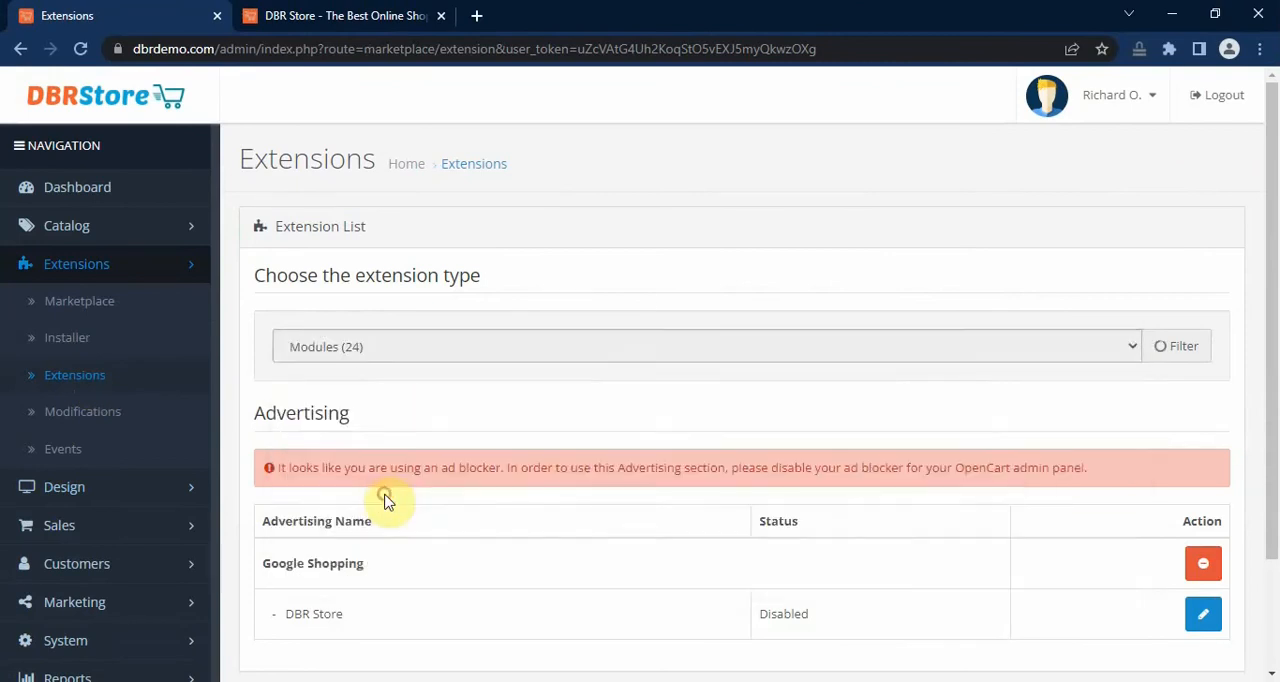
{"action": "scroll", "coordinate": [565, 448], "scroll_direction": "down", "scroll_amount": 2}
{"action": "scroll", "coordinate": [572, 444], "scroll_direction": "down", "scroll_amount": 1}
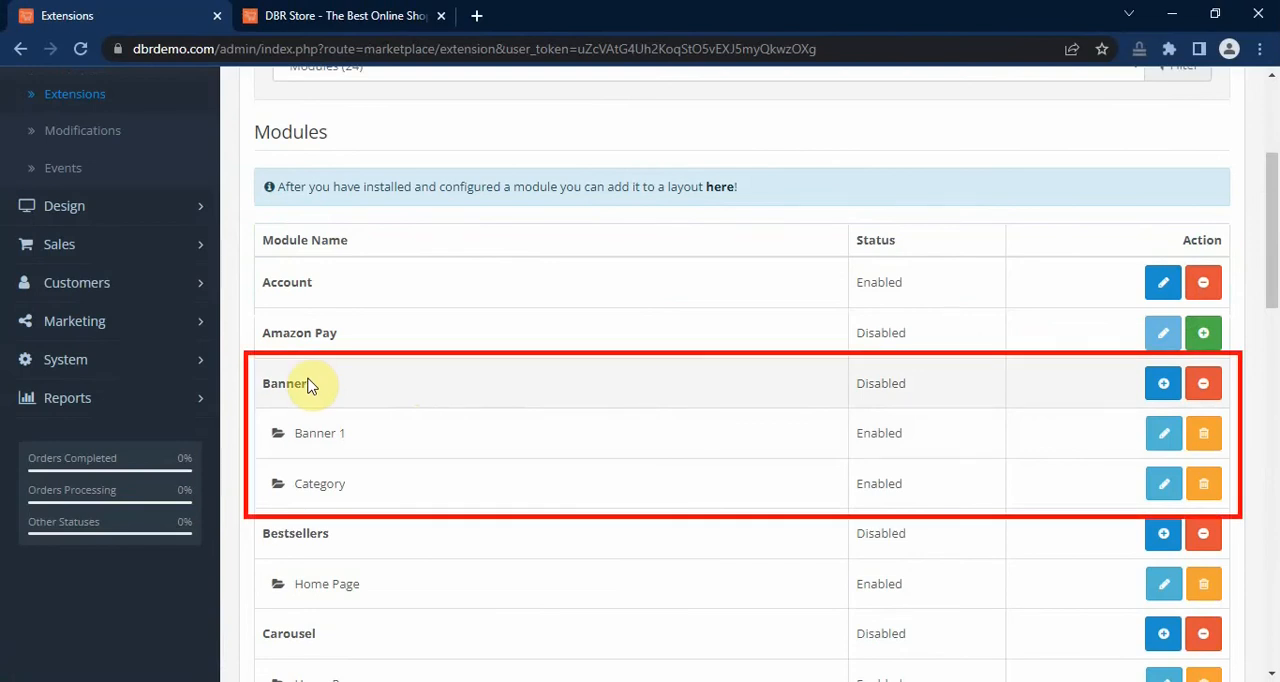
{"action": "left_click", "coordinate": [1162, 386]}
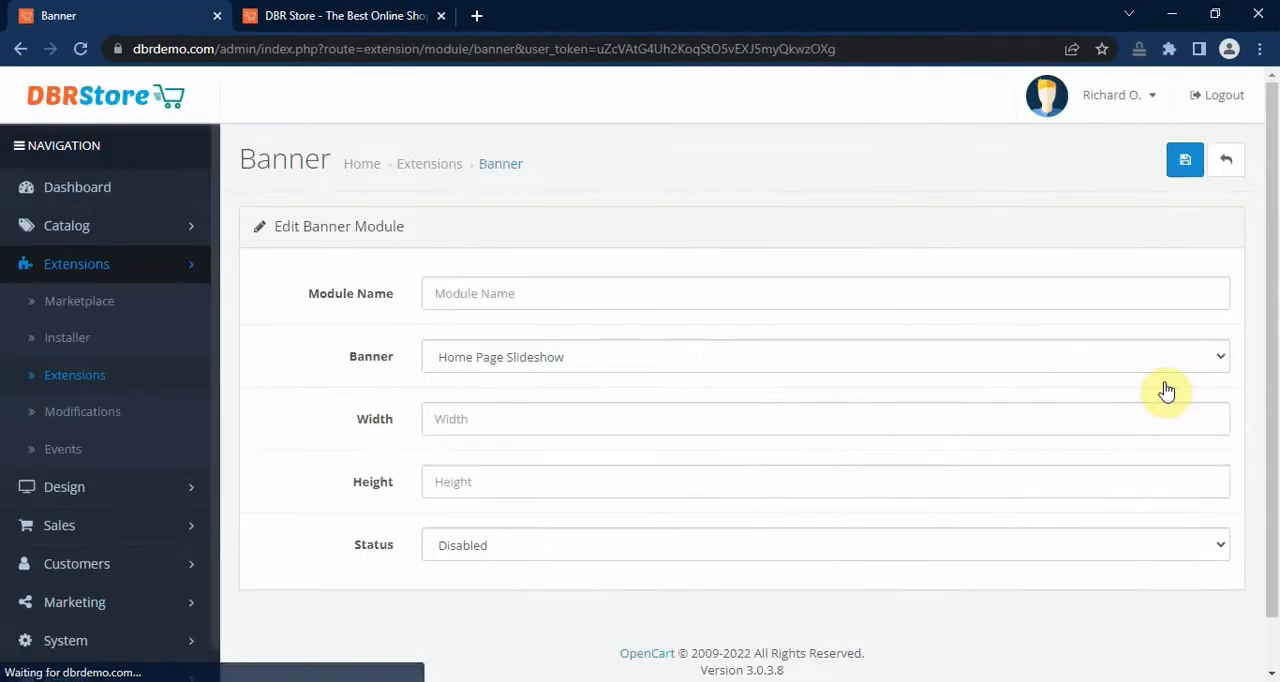
Step: Name the new module HomePage-Banners-1140x100 and assign the HomePage-Banners-1140x100 banner to it
{"action": "left_click", "coordinate": [627, 294]}
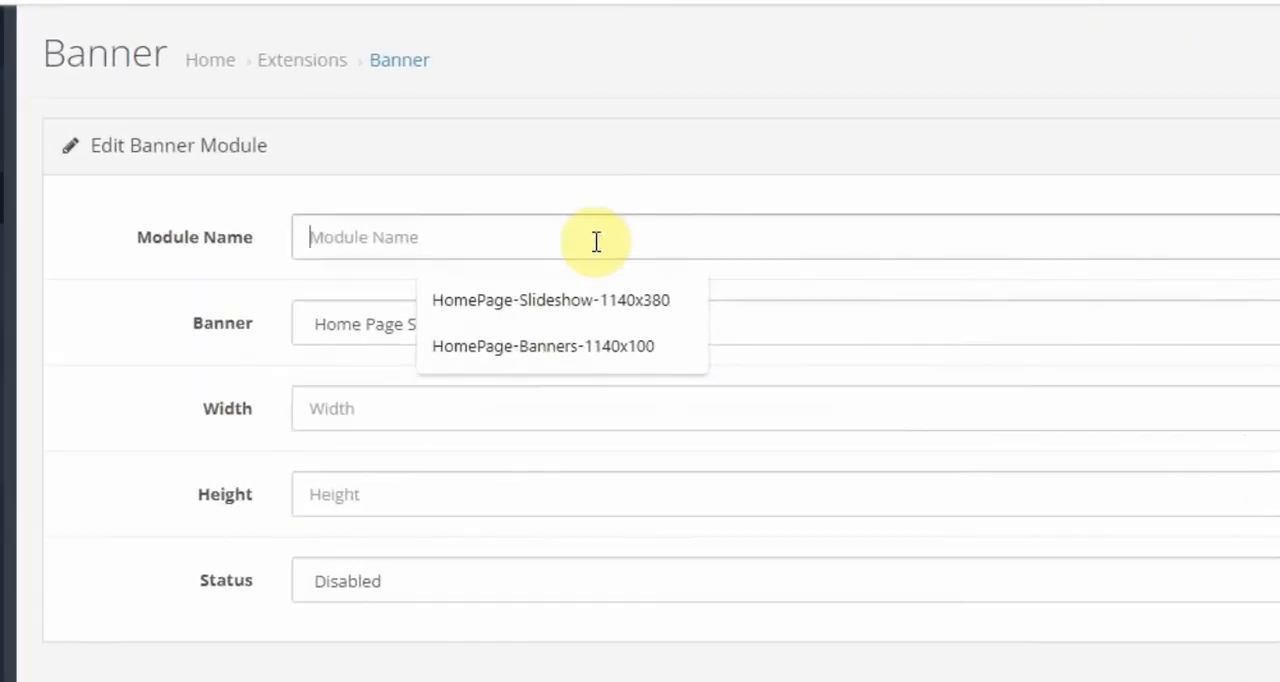
{"action": "left_click", "coordinate": [580, 350]}
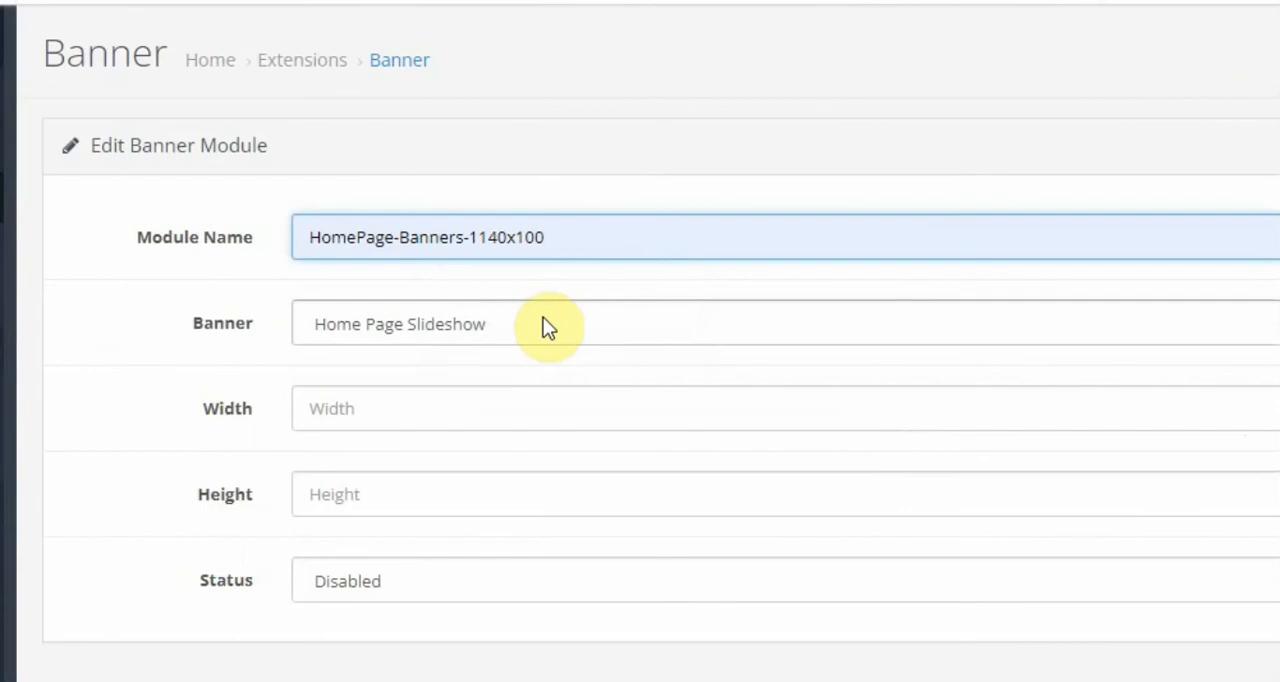
{"action": "left_click", "coordinate": [548, 326]}
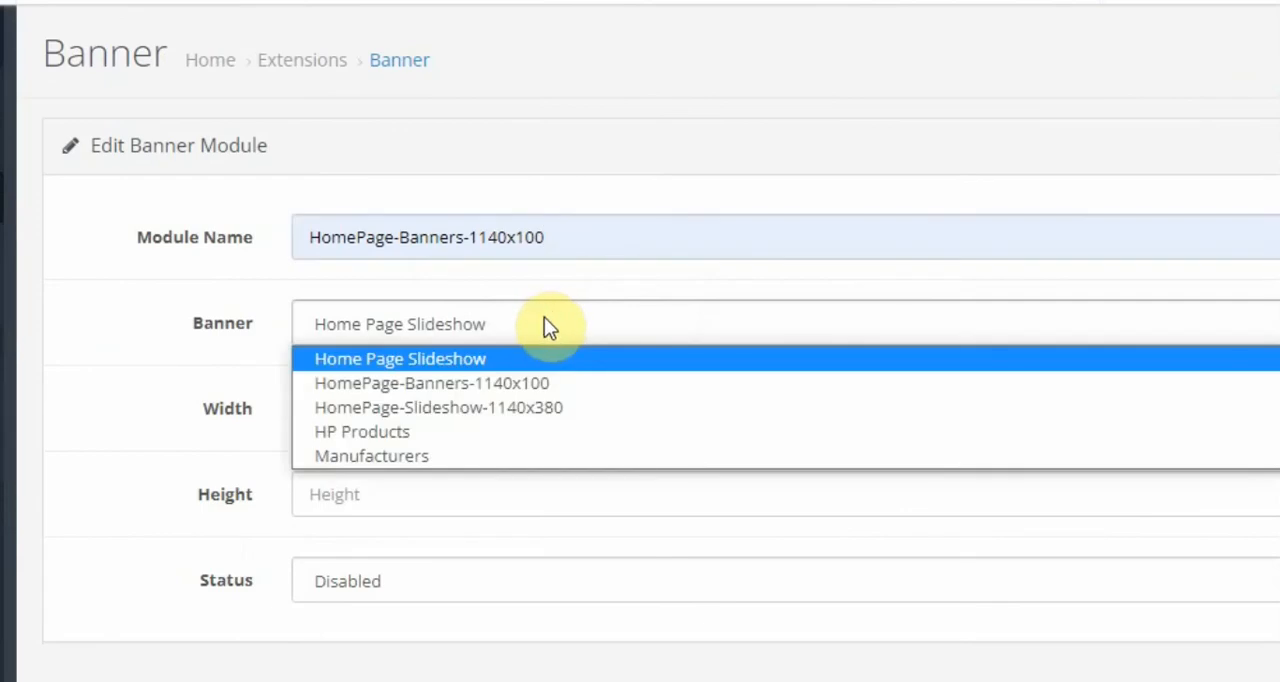
{"action": "left_click", "coordinate": [555, 385]}
Step: Set the banner module's width to 1140 and height to 100, enable it and save it
{"action": "left_click", "coordinate": [513, 405]}
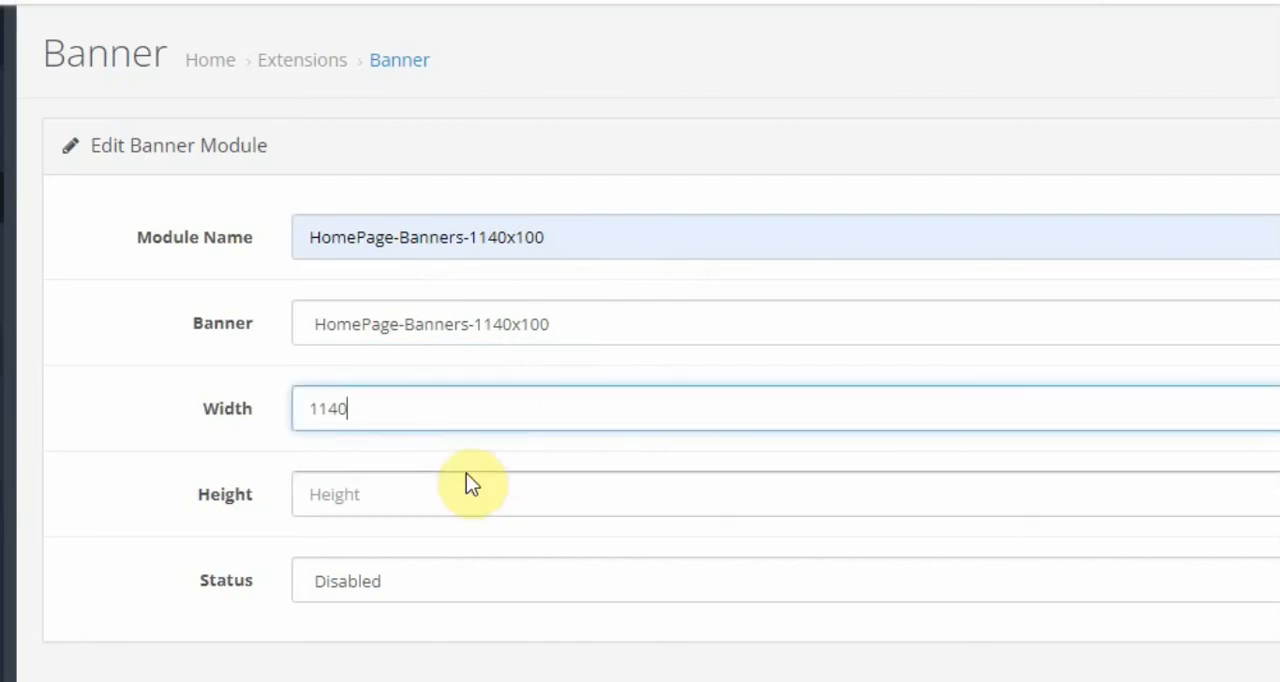
{"action": "left_click", "coordinate": [462, 486]}
{"action": "type", "text": "100"}
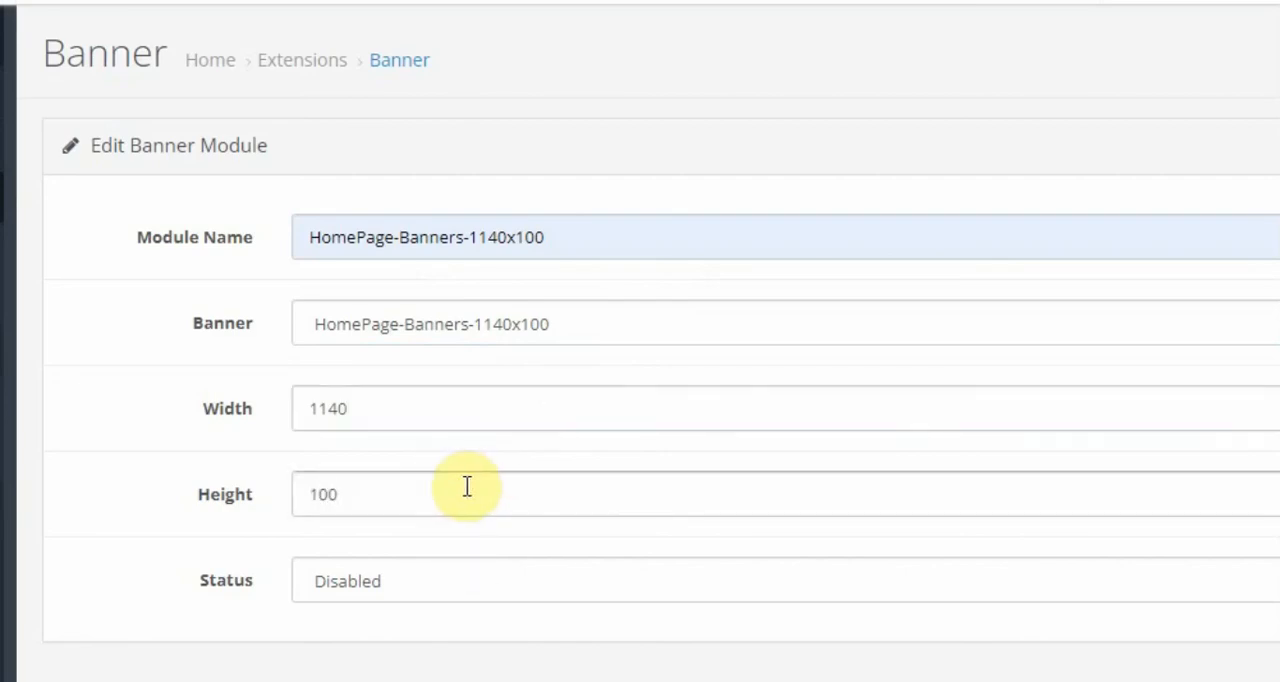
{"action": "left_click", "coordinate": [465, 584]}
{"action": "left_click", "coordinate": [466, 617]}
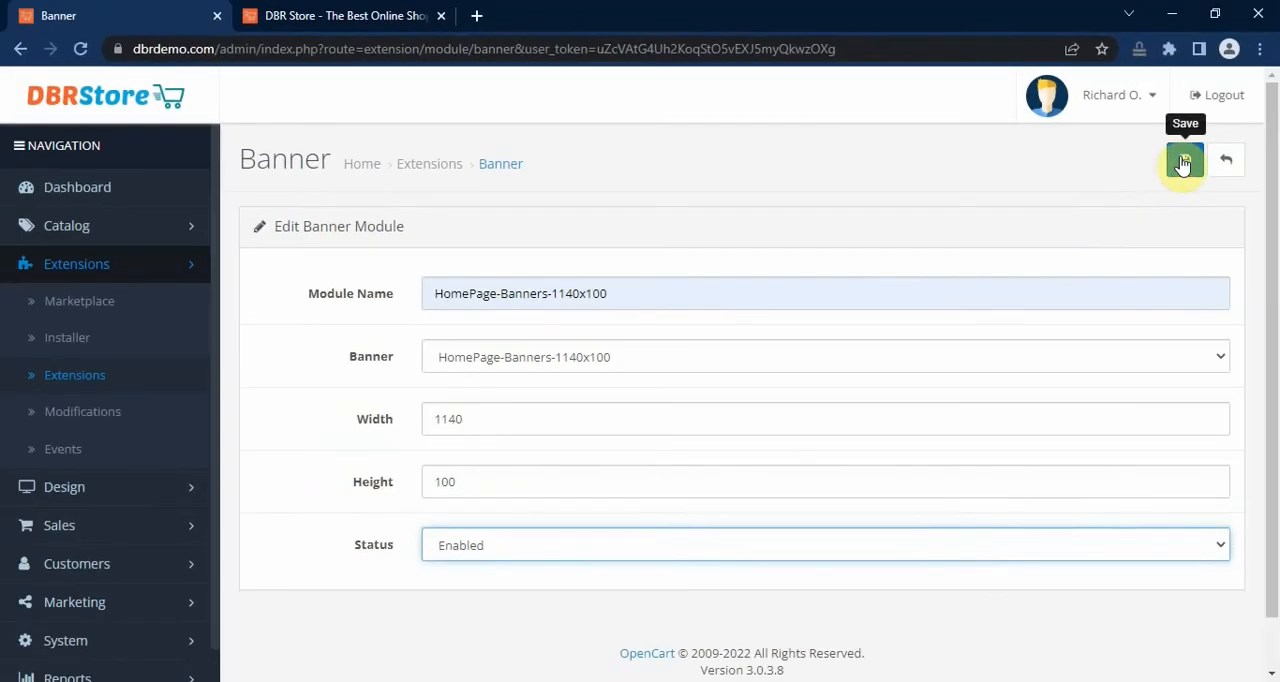
{"action": "left_click", "coordinate": [1183, 162]}
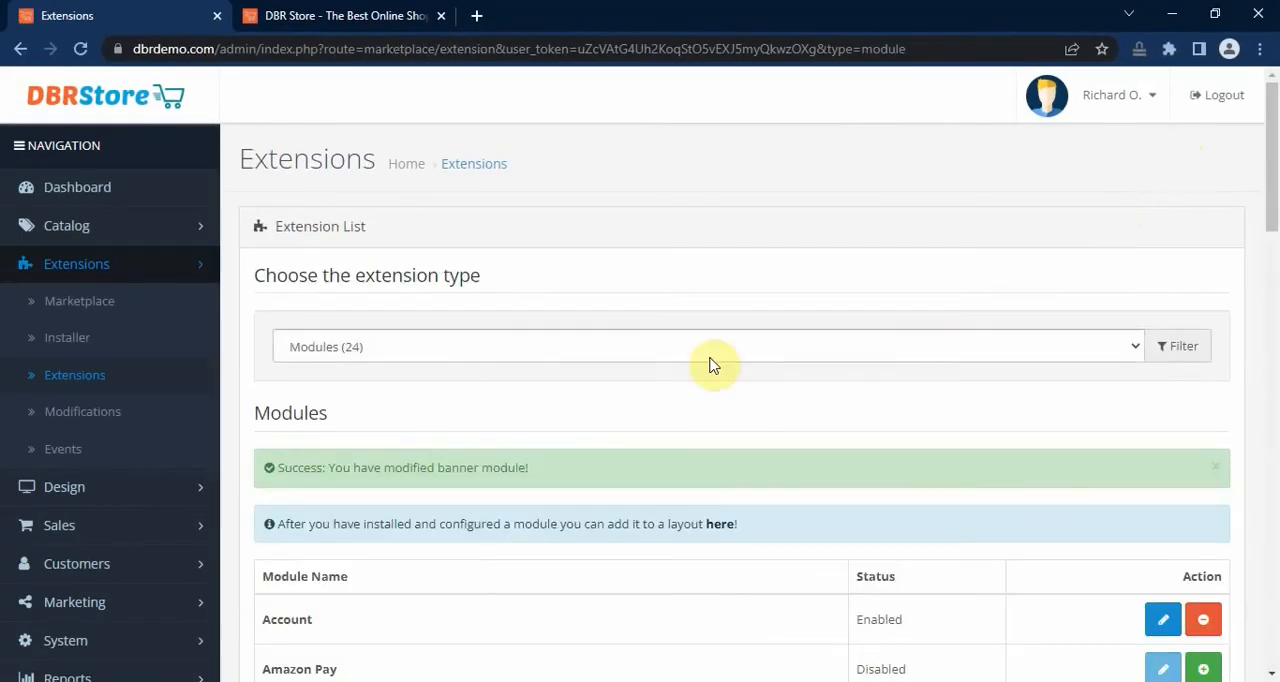
Step: Open the list of store layouts
{"action": "left_click", "coordinate": [91, 489]}
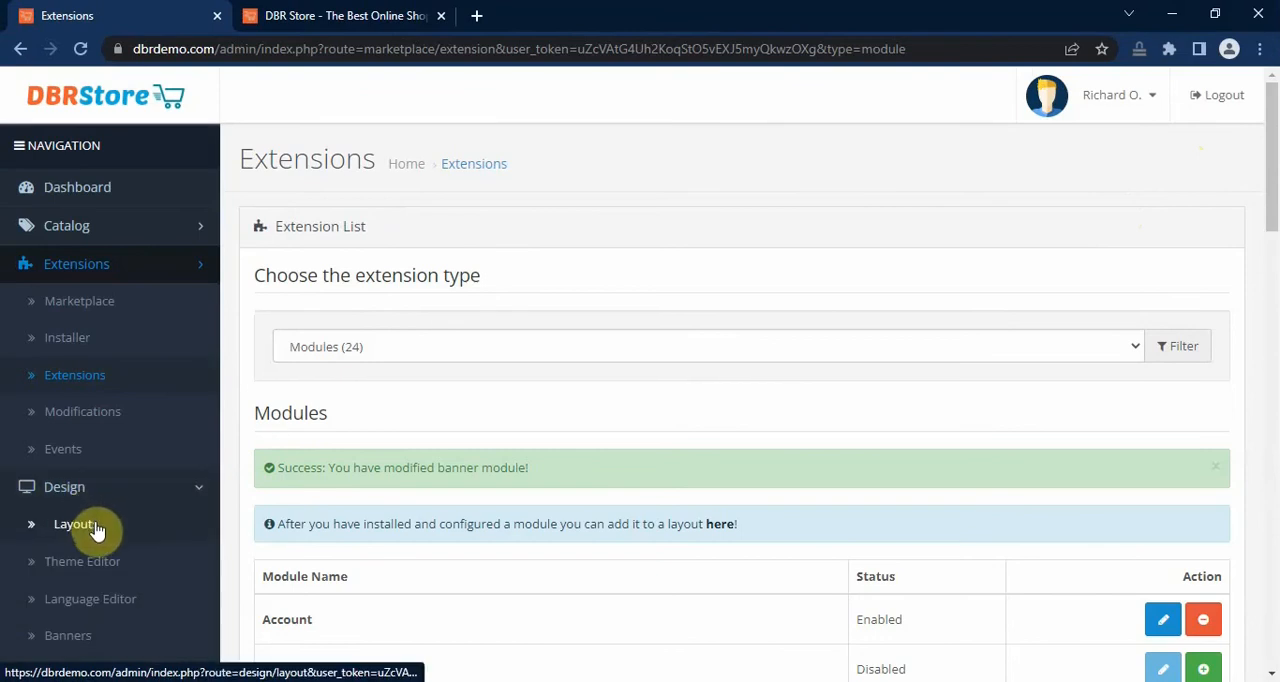
{"action": "left_click", "coordinate": [93, 527]}
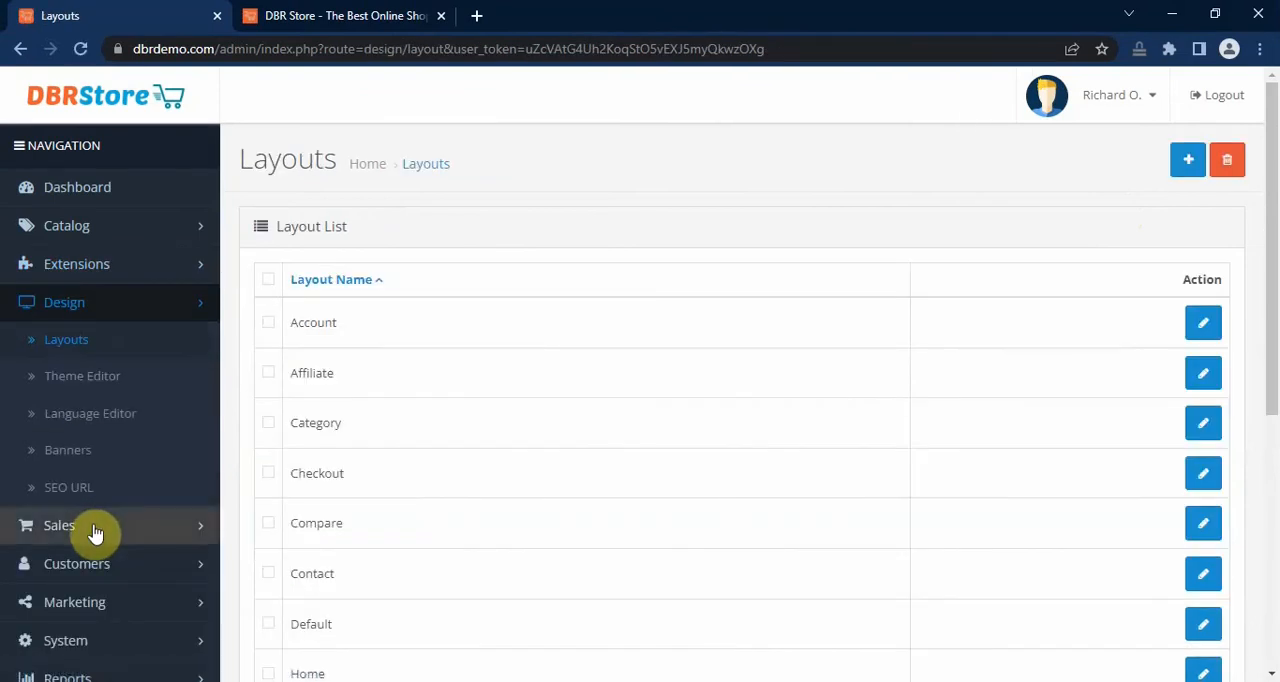
Step: Examine the Featured and Latest sections on the storefront home page to locate the spot for the banner
{"action": "left_click", "coordinate": [371, 17]}
{"action": "scroll", "coordinate": [1271, 346], "scroll_direction": "down", "scroll_amount": 5}
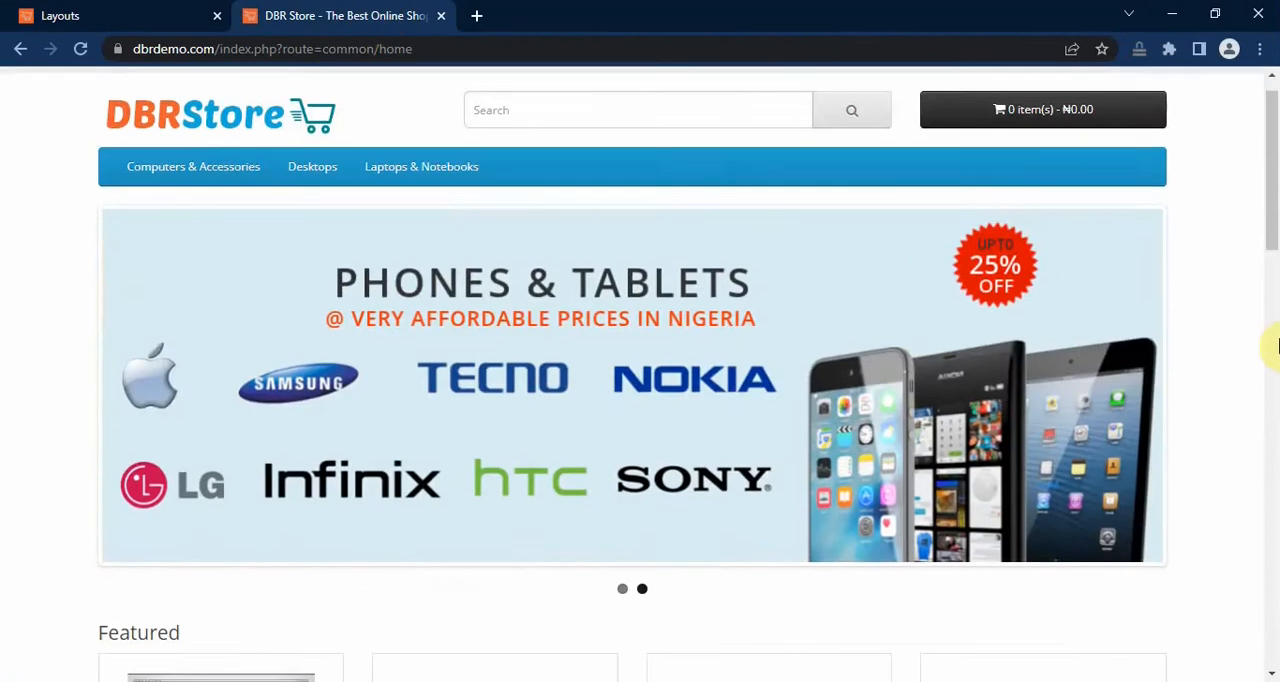
{"action": "scroll", "coordinate": [1250, 333], "scroll_direction": "down", "scroll_amount": 3}
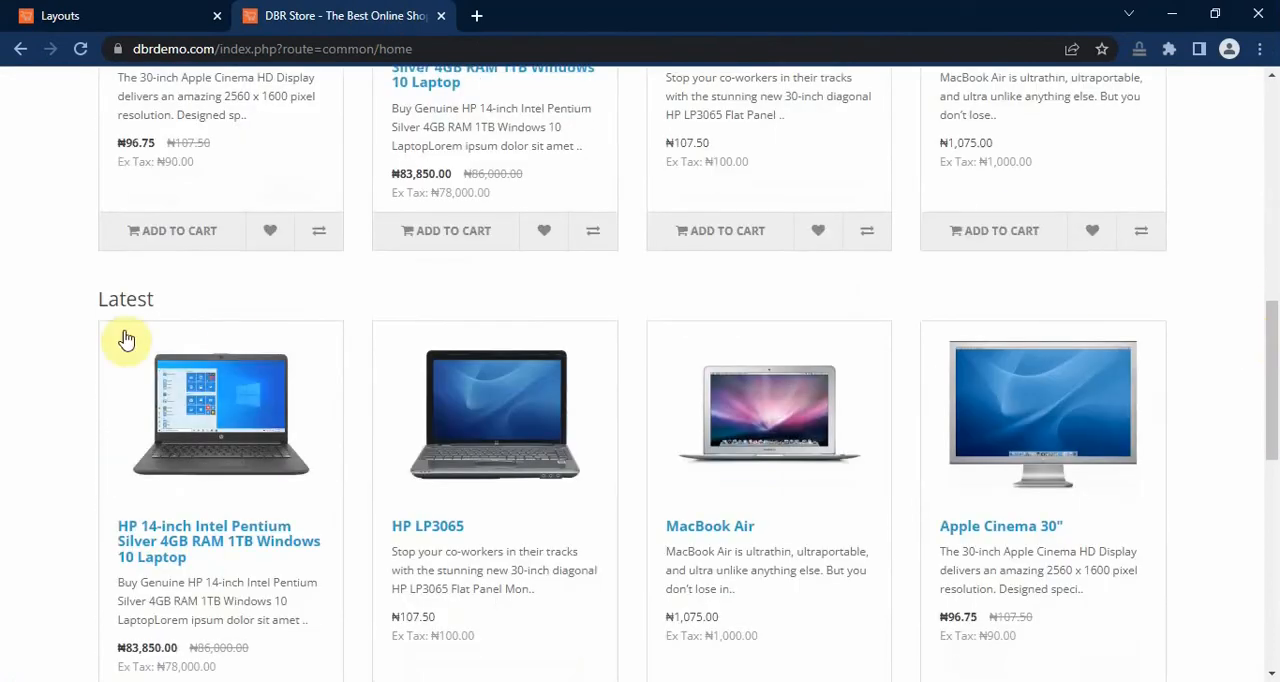
{"action": "scroll", "coordinate": [118, 293], "scroll_direction": "up", "scroll_amount": 4}
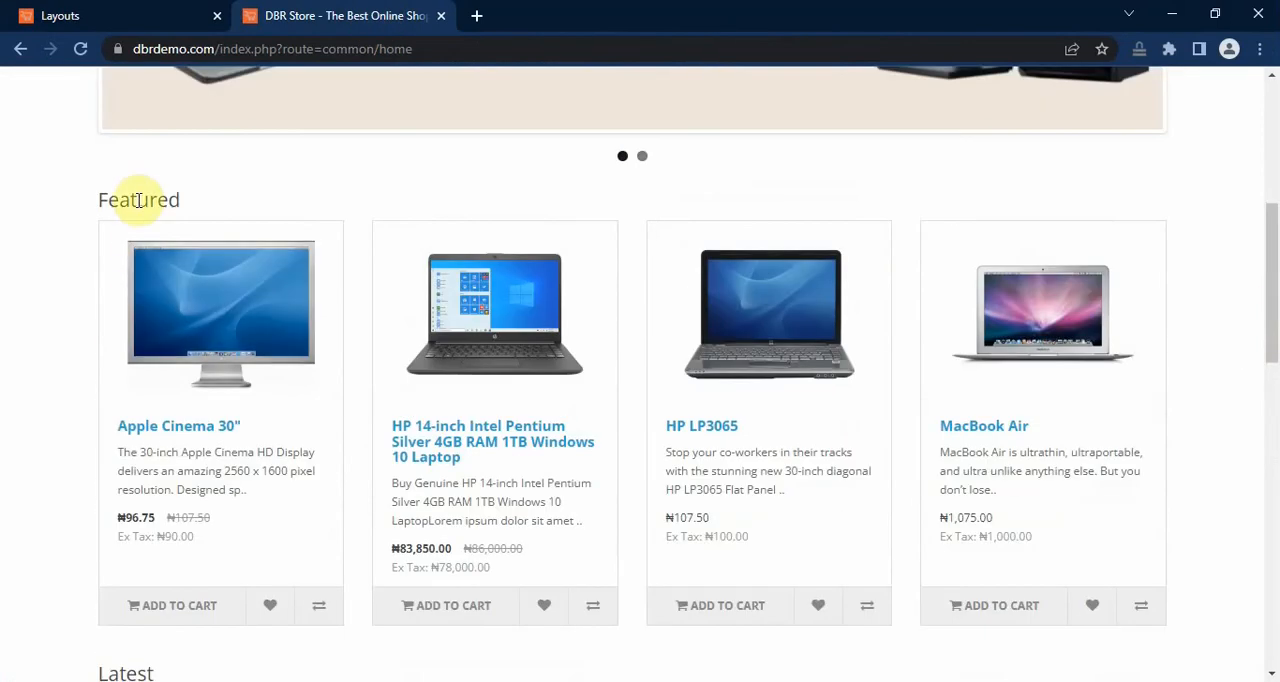
{"action": "scroll", "coordinate": [140, 230], "scroll_direction": "down", "scroll_amount": 3}
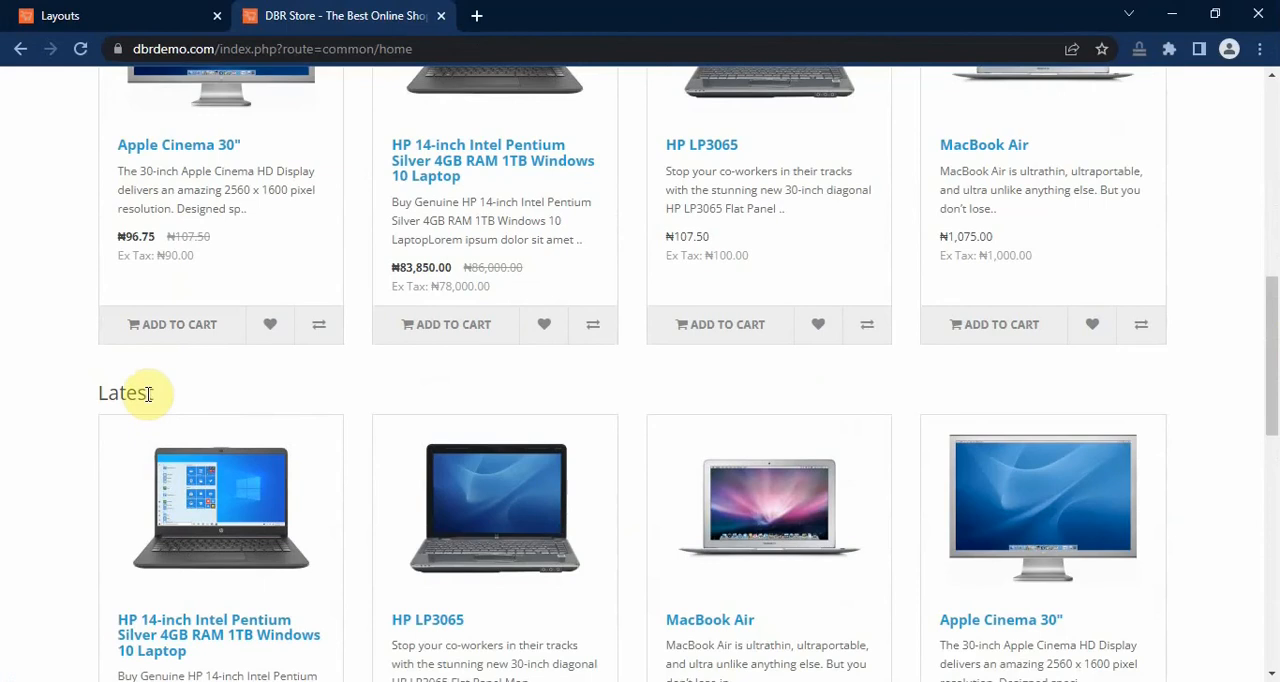
Step: Return to the store admin and open the Home layout's module positions for editing
{"action": "left_click", "coordinate": [128, 15]}
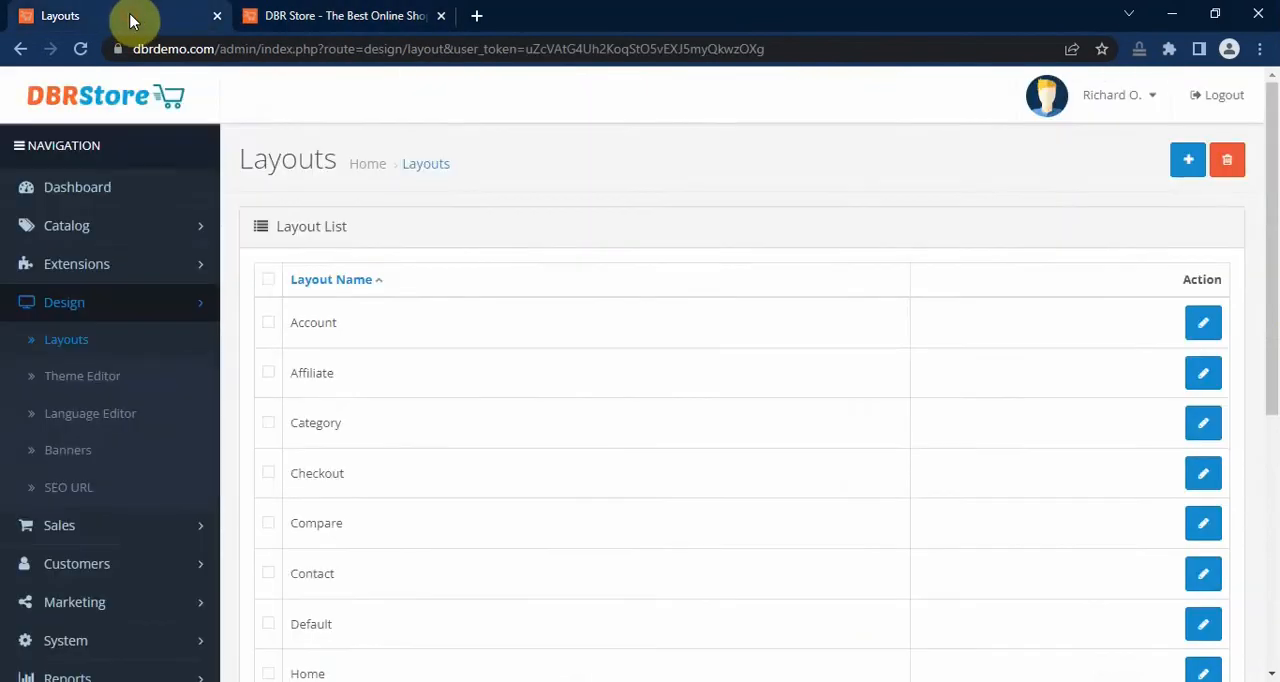
{"action": "scroll", "coordinate": [950, 360], "scroll_direction": "down", "scroll_amount": 3}
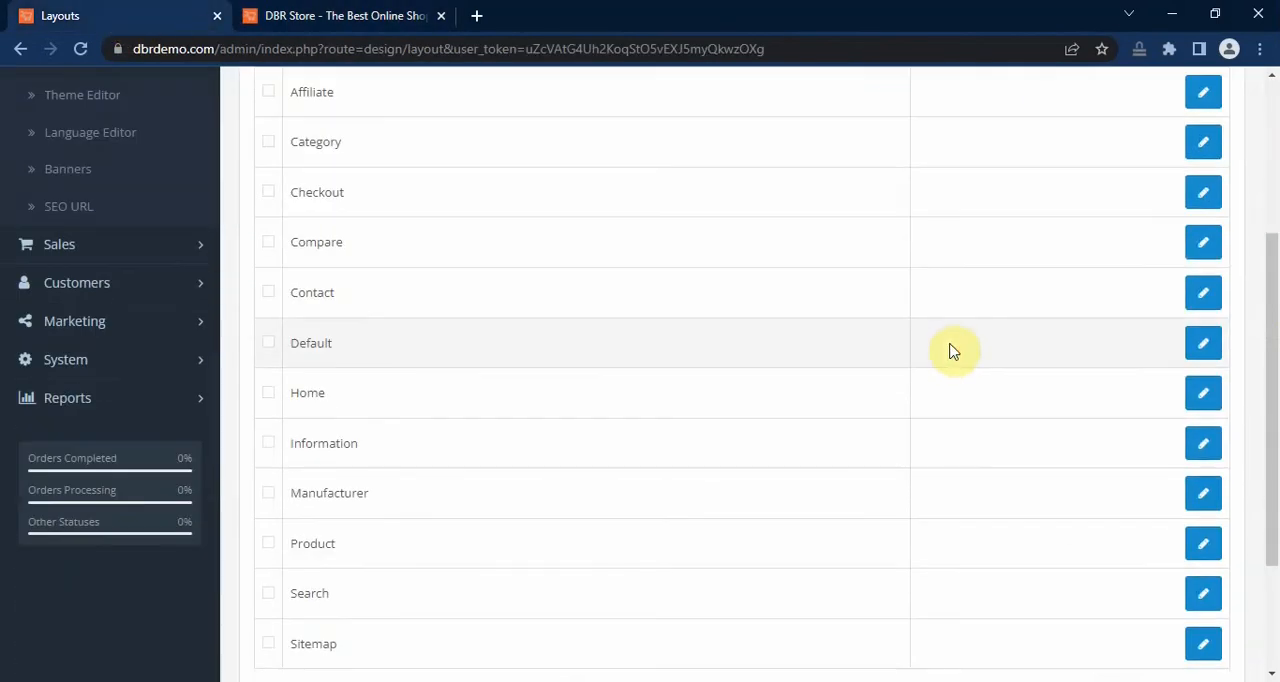
{"action": "left_click", "coordinate": [1206, 397]}
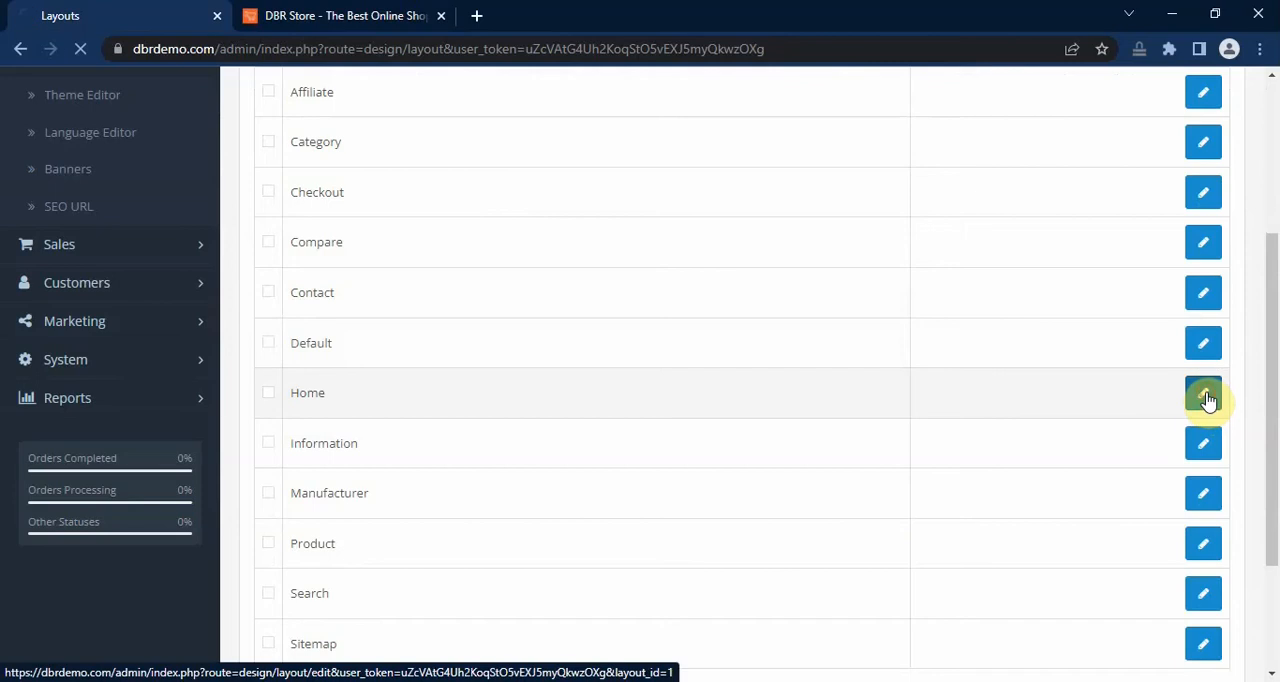
{"action": "scroll", "coordinate": [1213, 391], "scroll_direction": "down", "scroll_amount": 2}
{"action": "scroll", "coordinate": [1213, 391], "scroll_direction": "down", "scroll_amount": 2}
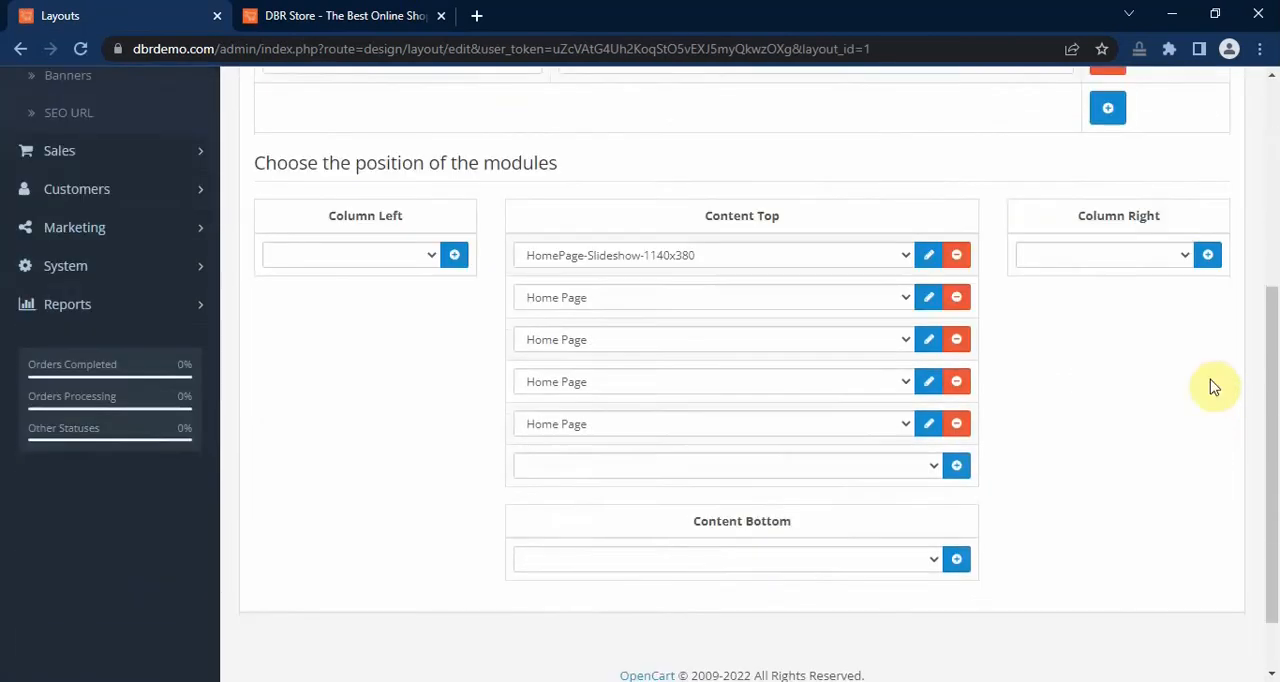
Step: Check the Content Top modules and set the third one to the HomePage-Banners-1140x100 banner
{"action": "left_click", "coordinate": [905, 288]}
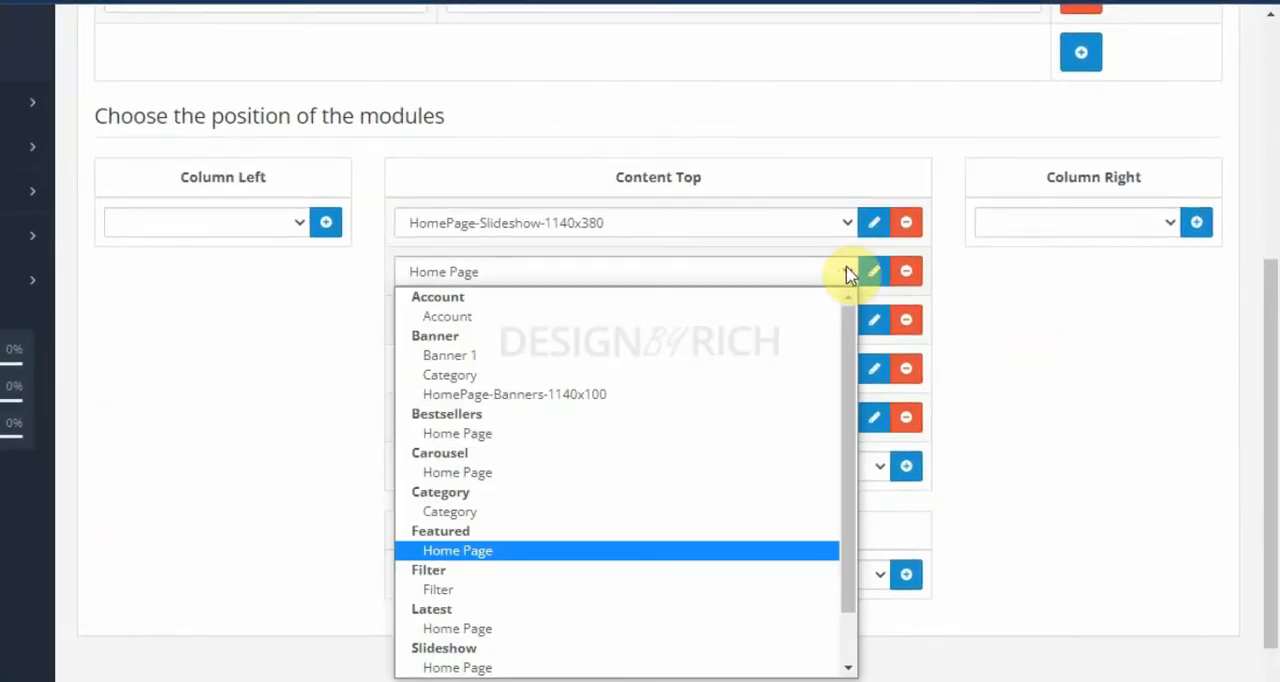
{"action": "left_click", "coordinate": [846, 272]}
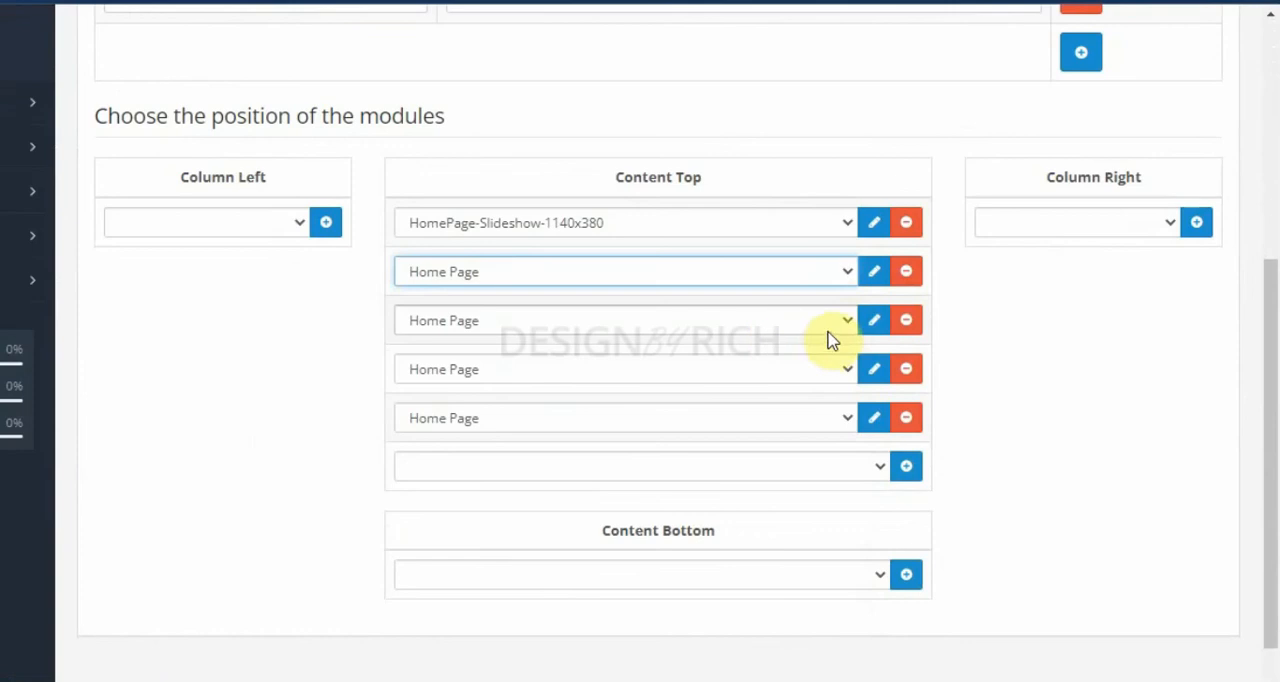
{"action": "left_click", "coordinate": [846, 322]}
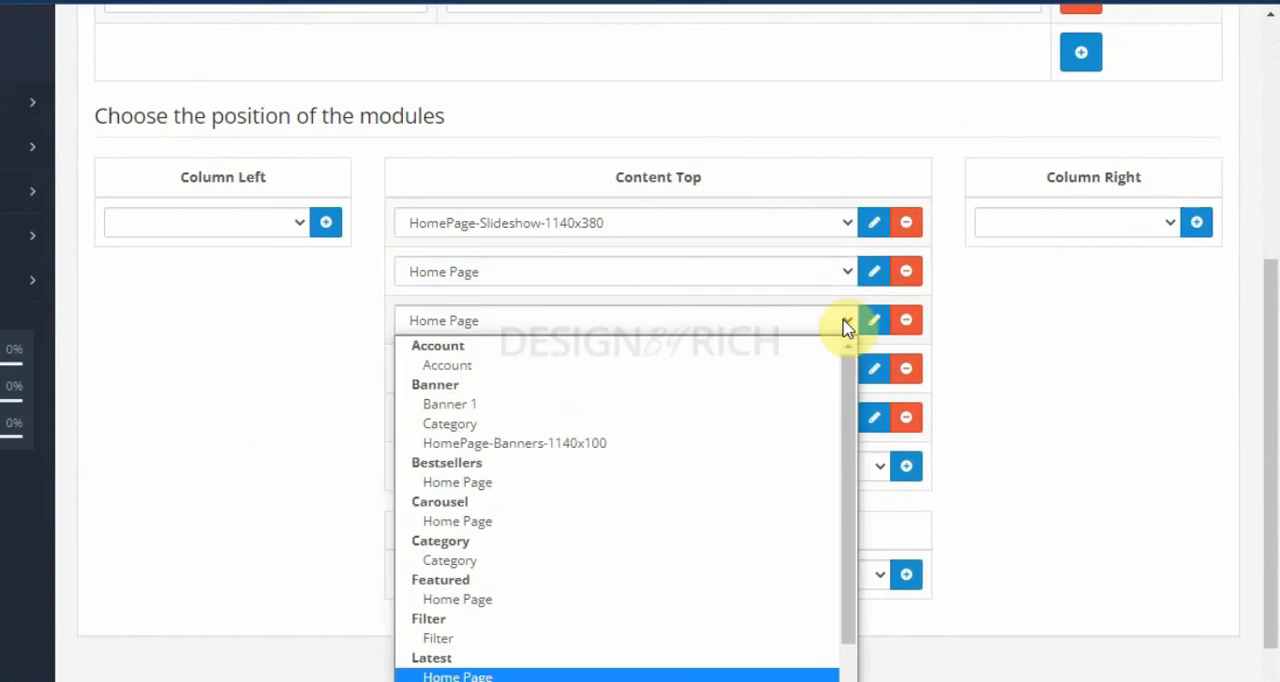
{"action": "left_click", "coordinate": [846, 322]}
{"action": "left_click", "coordinate": [846, 322]}
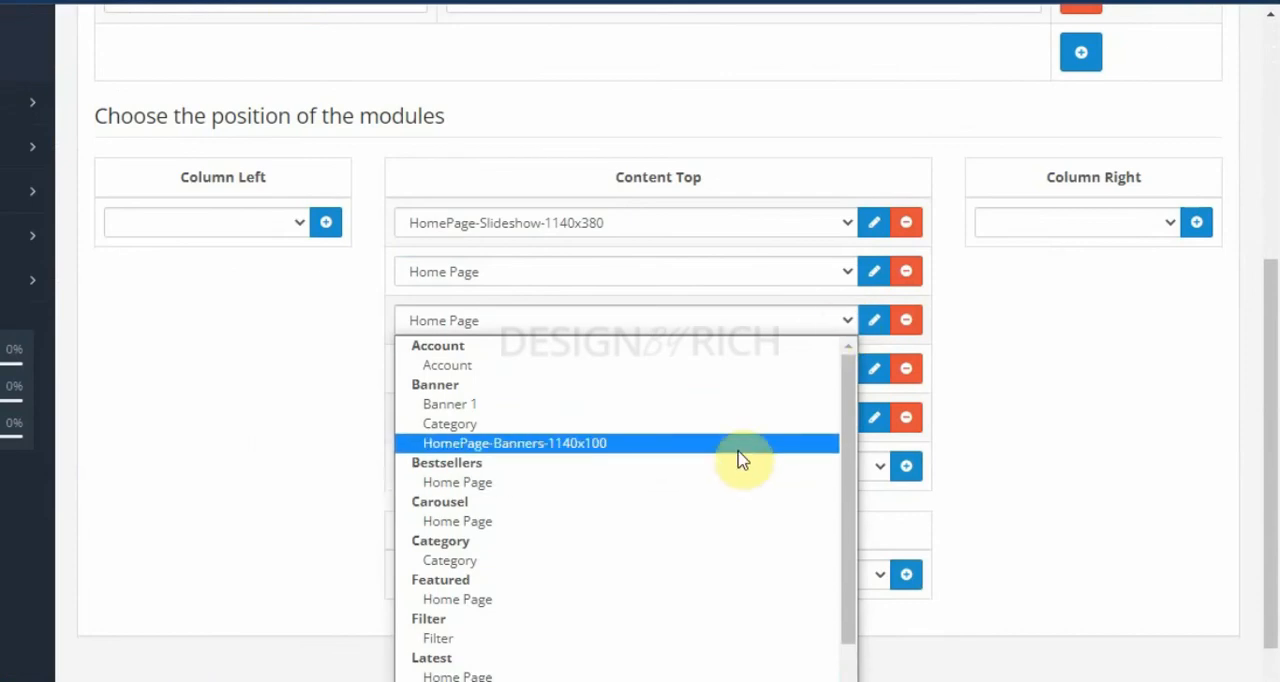
{"action": "left_click", "coordinate": [738, 449]}
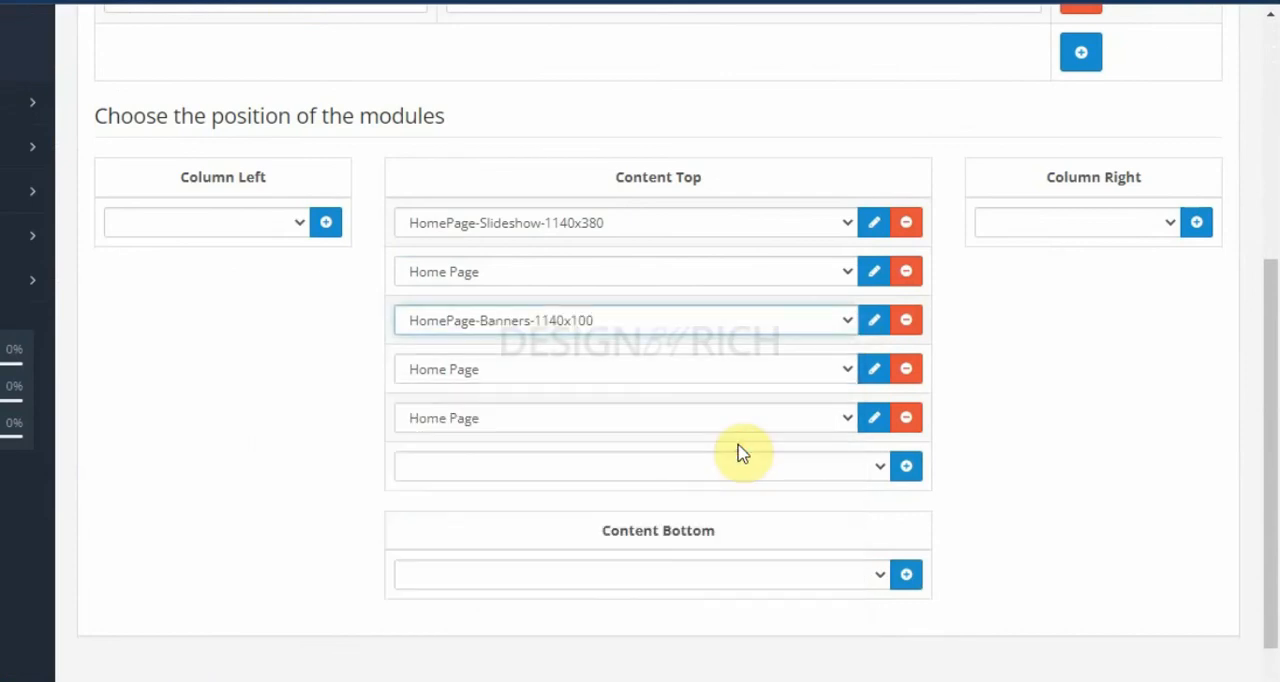
Step: Set the fourth Content Top module to the Latest Home Page module and the fifth to the Specials Home Page module
{"action": "left_click", "coordinate": [847, 370]}
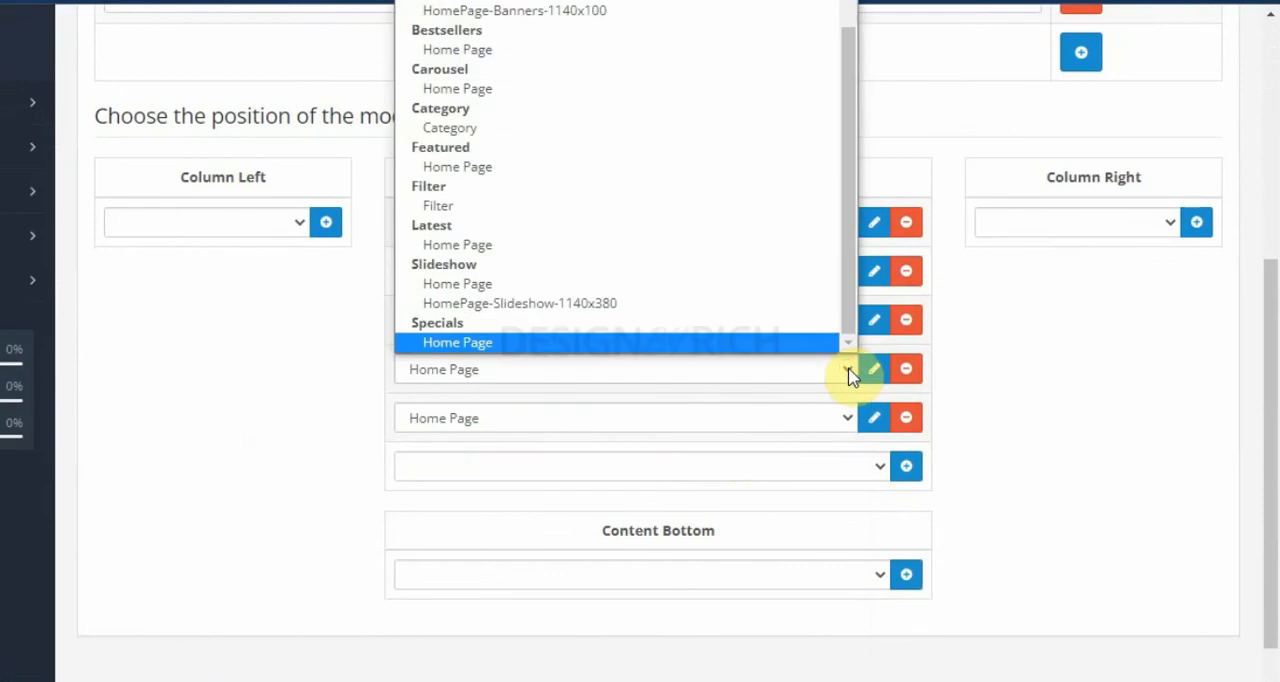
{"action": "left_click", "coordinate": [791, 244]}
{"action": "left_click", "coordinate": [847, 418]}
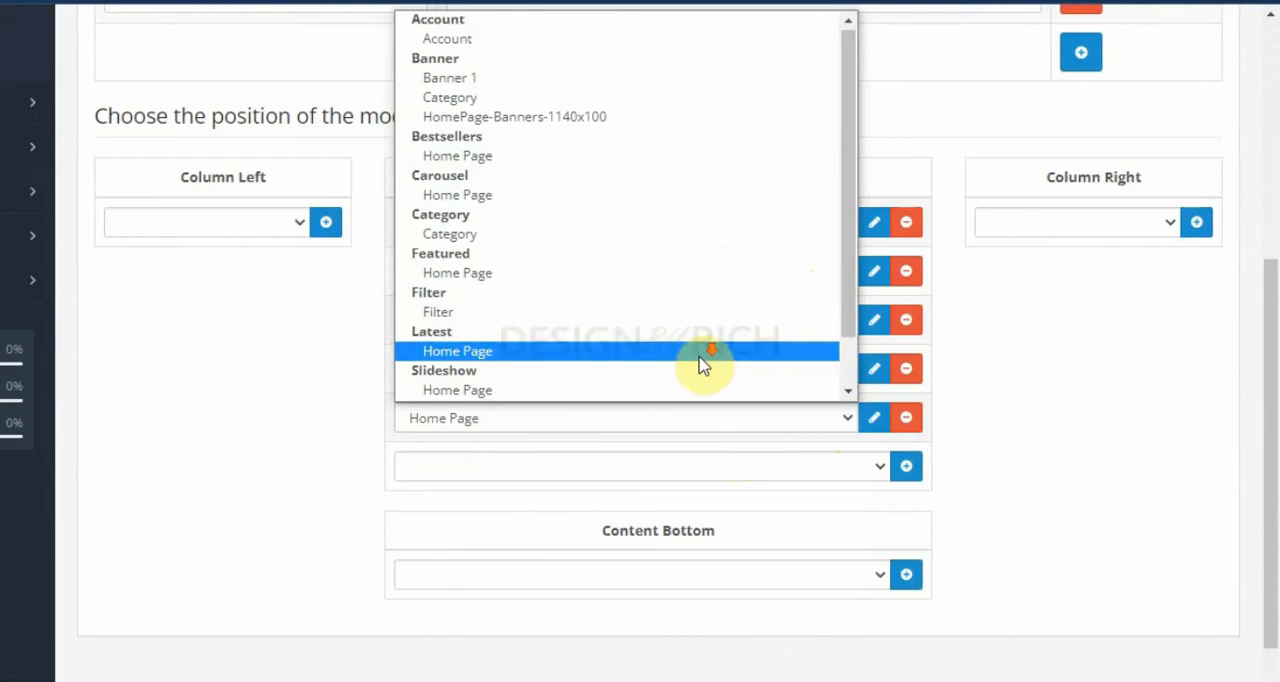
{"action": "scroll", "coordinate": [688, 390], "scroll_direction": "down", "scroll_amount": 1}
{"action": "left_click", "coordinate": [688, 395]}
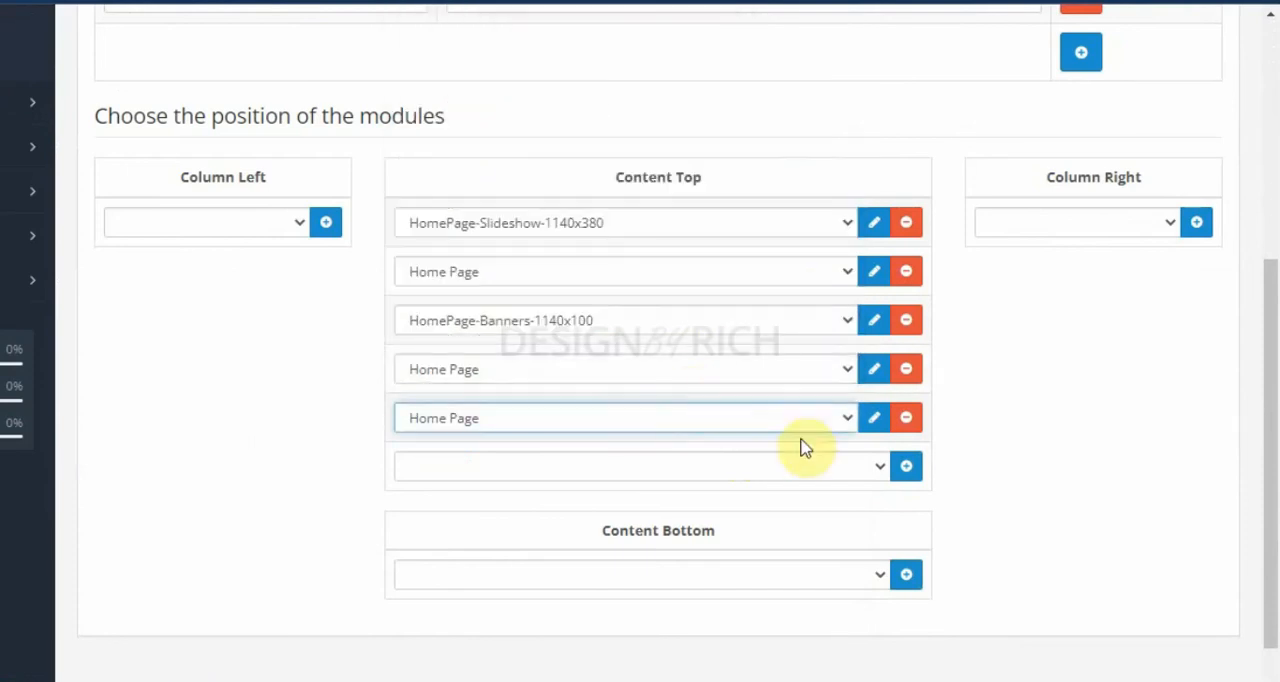
Step: Add the Bestsellers Home Page module as the sixth Content Top entry and save the layout
{"action": "left_click", "coordinate": [908, 468]}
{"action": "left_click", "coordinate": [855, 466]}
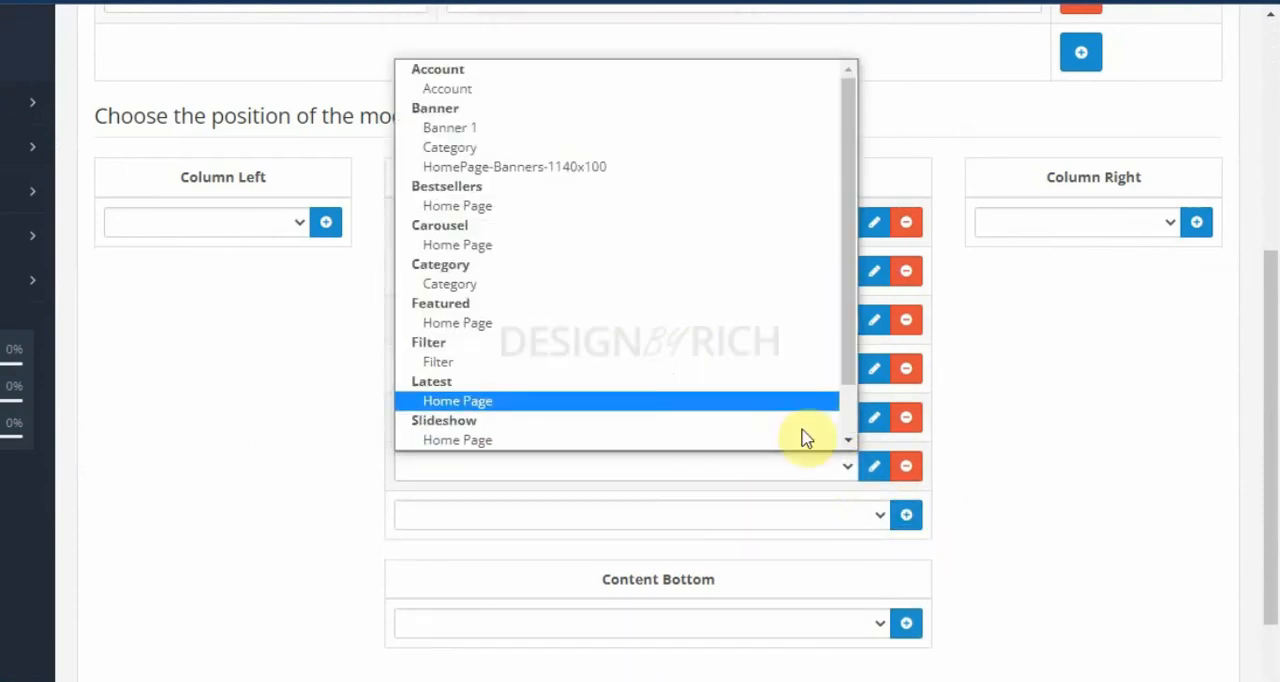
{"action": "left_click", "coordinate": [737, 207]}
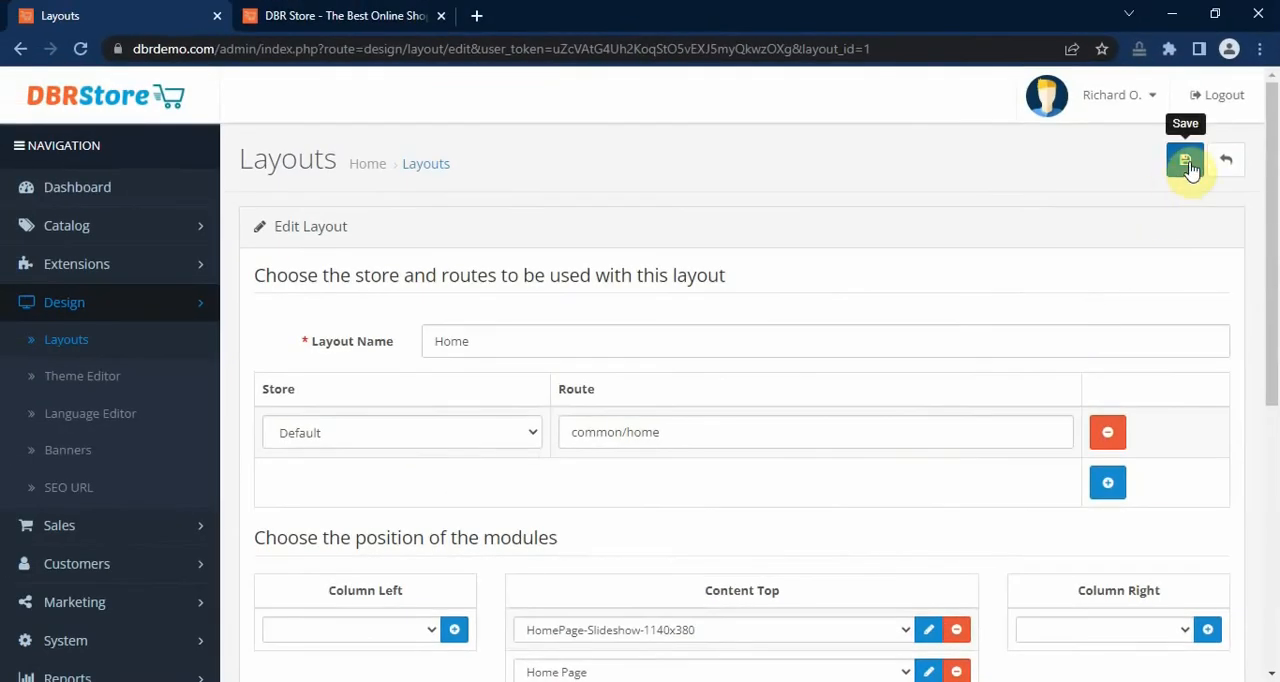
{"action": "left_click", "coordinate": [1187, 165]}
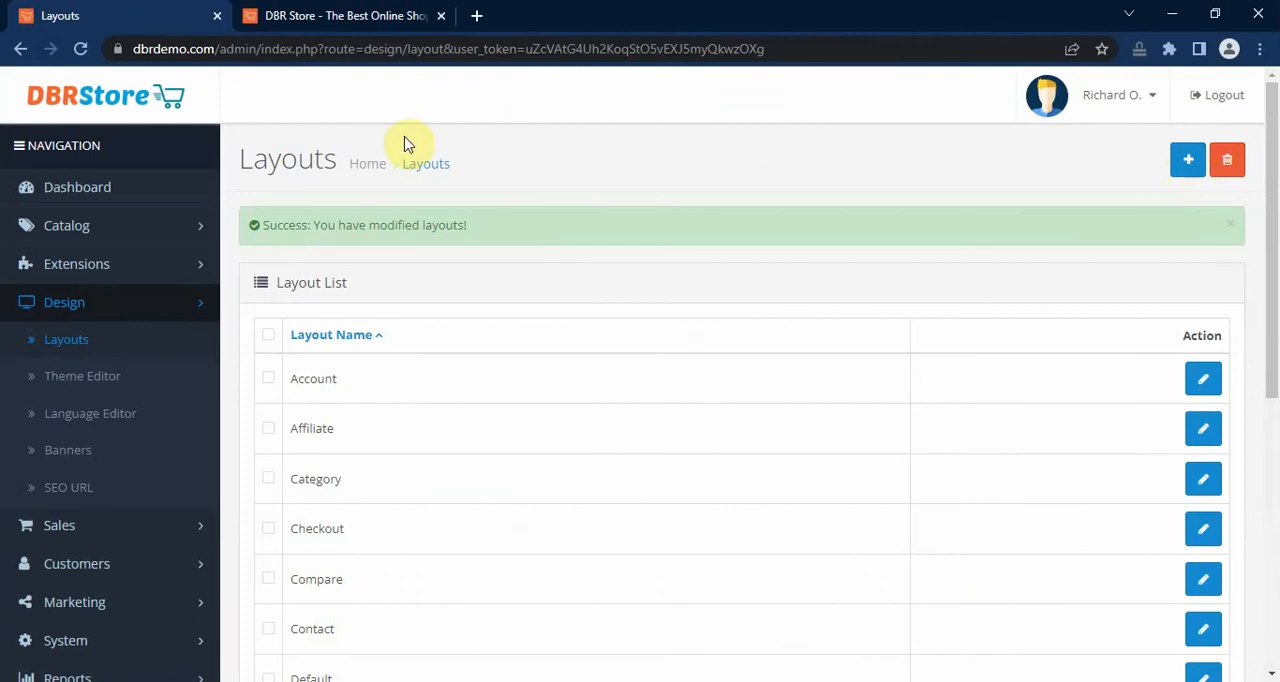
Step: Reload the storefront home page and examine the banner area between the Featured and Latest sections
{"action": "left_click", "coordinate": [340, 12]}
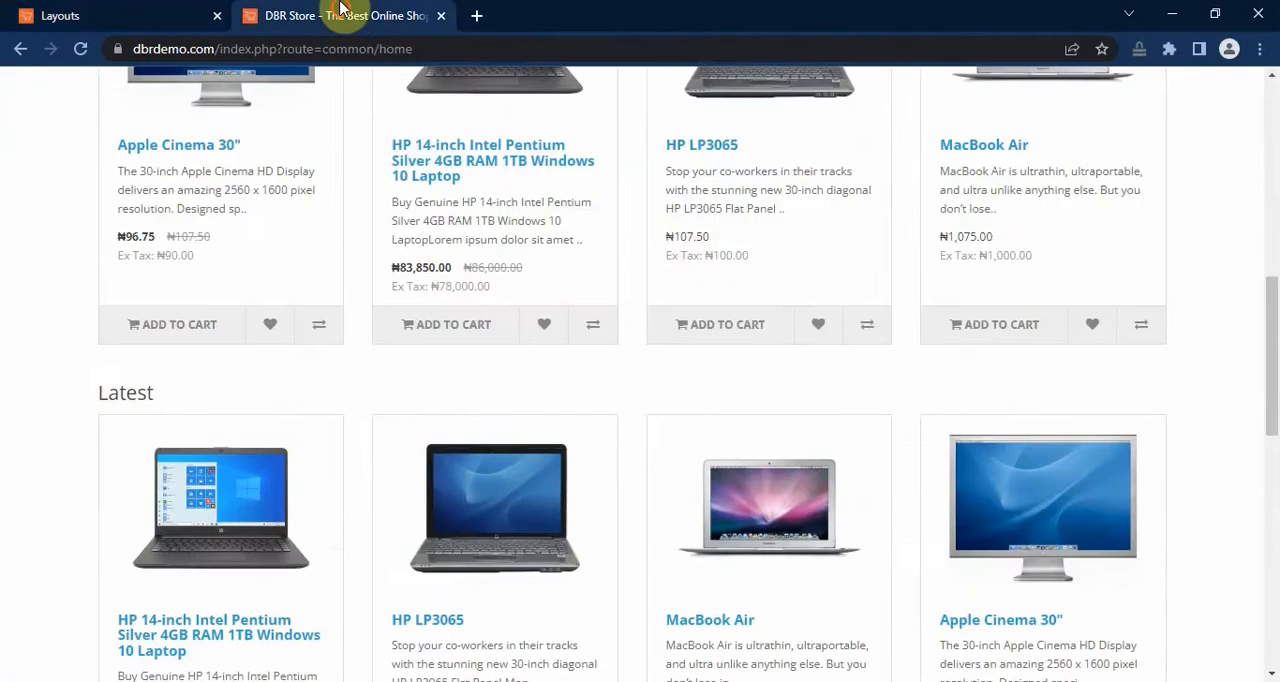
{"action": "scroll", "coordinate": [690, 177], "scroll_direction": "up", "scroll_amount": 8}
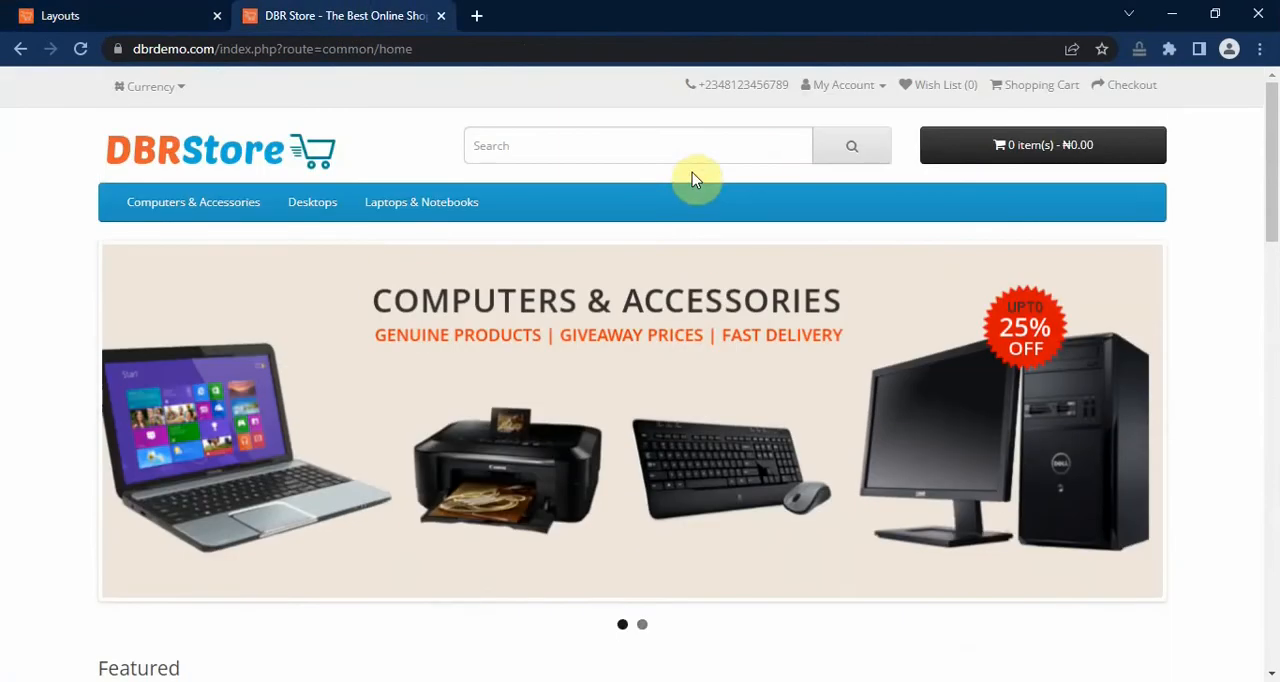
{"action": "left_click", "coordinate": [285, 162]}
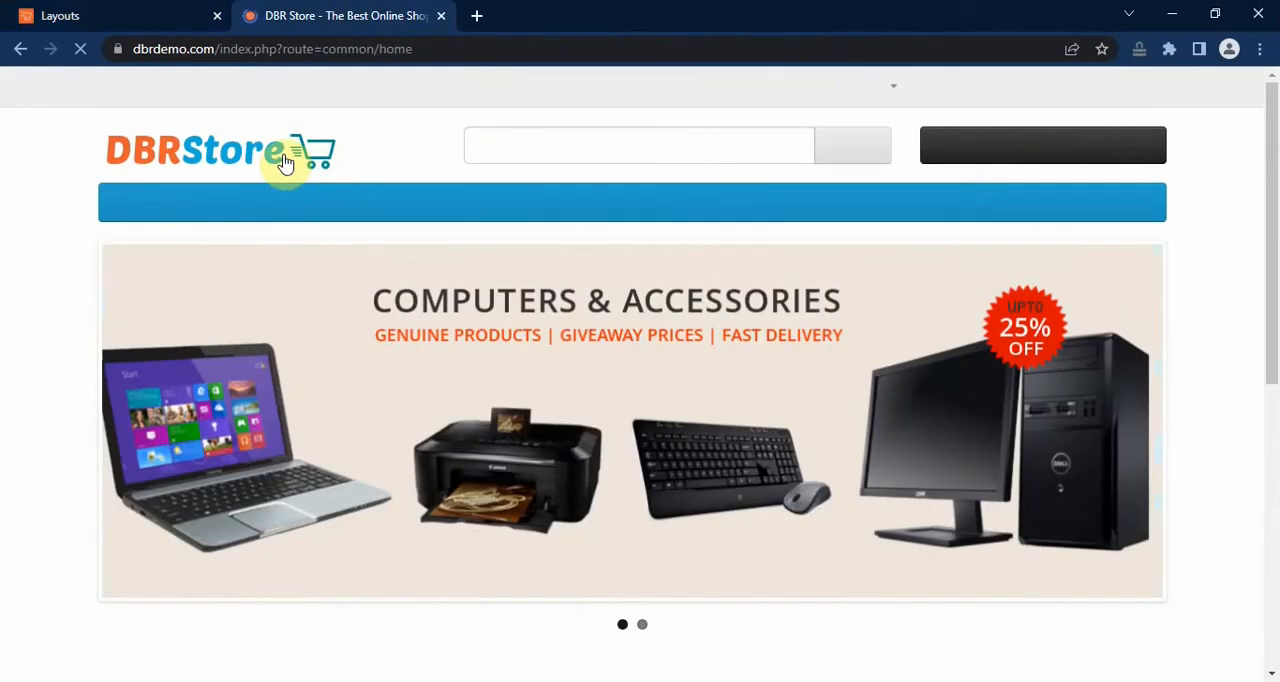
{"action": "scroll", "coordinate": [1266, 389], "scroll_direction": "down", "scroll_amount": 7}
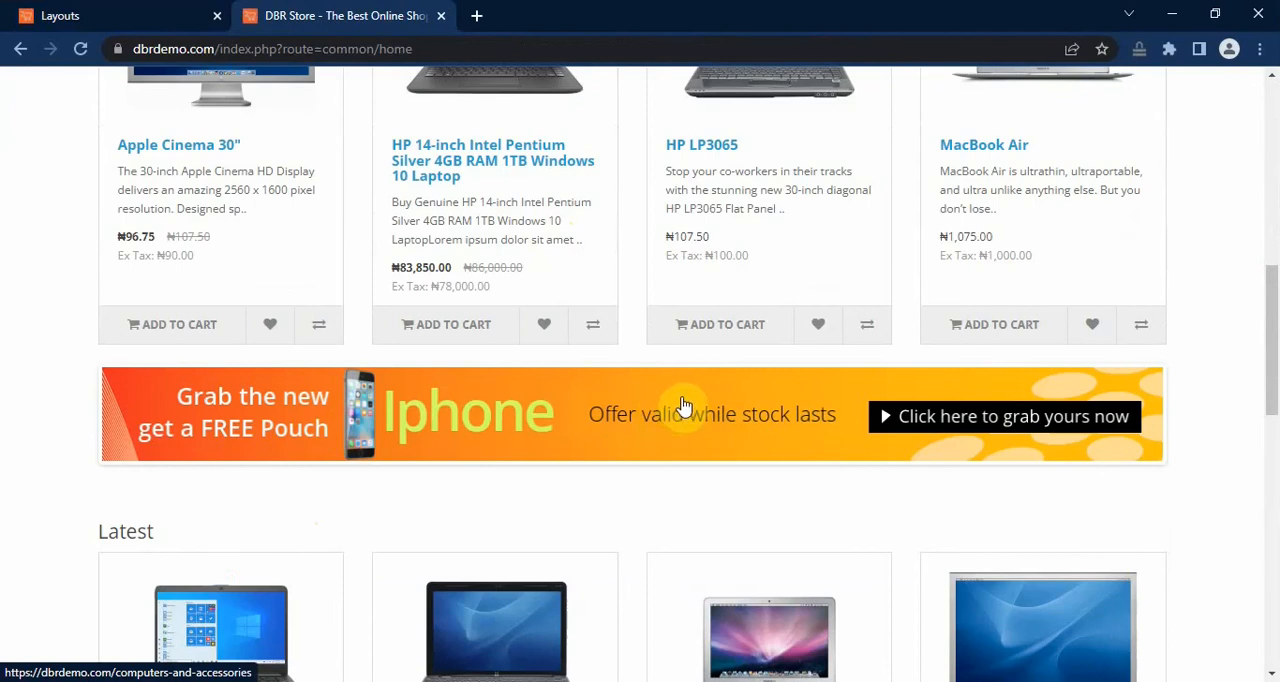
Step: Return to the store admin and open the HomePage-Banners-1140x100 banner for editing at its image entries
{"action": "left_click", "coordinate": [62, 12]}
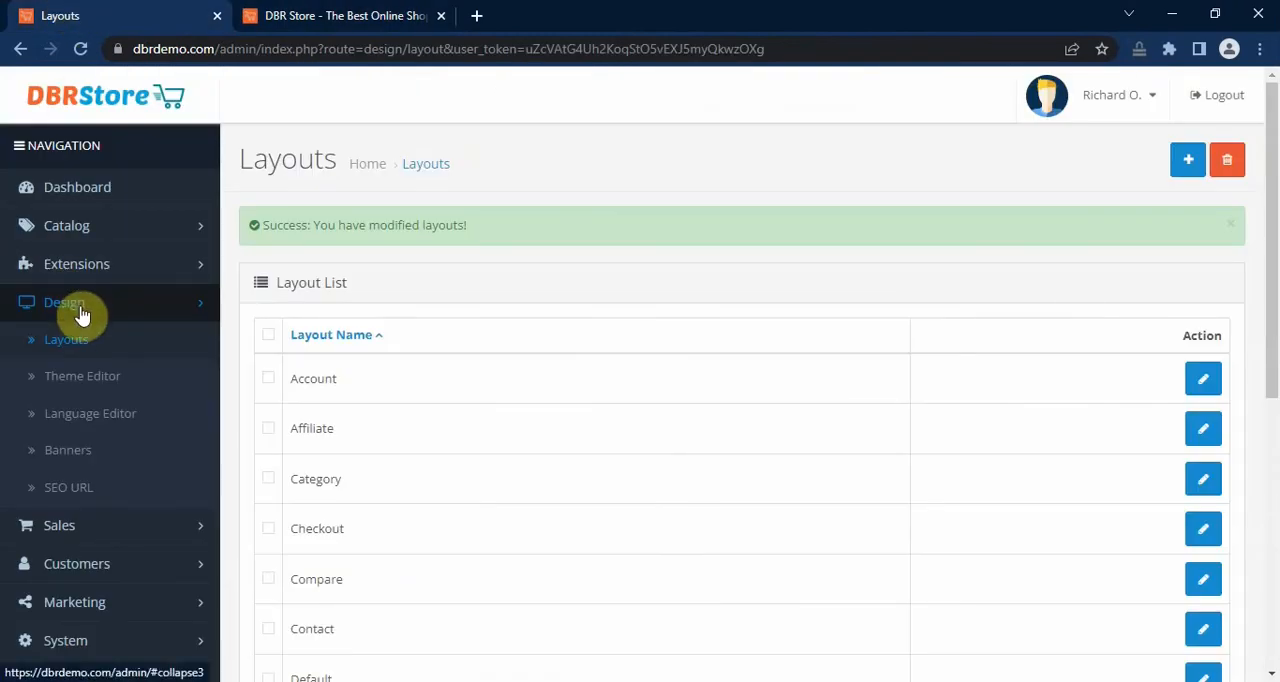
{"action": "left_click", "coordinate": [85, 452]}
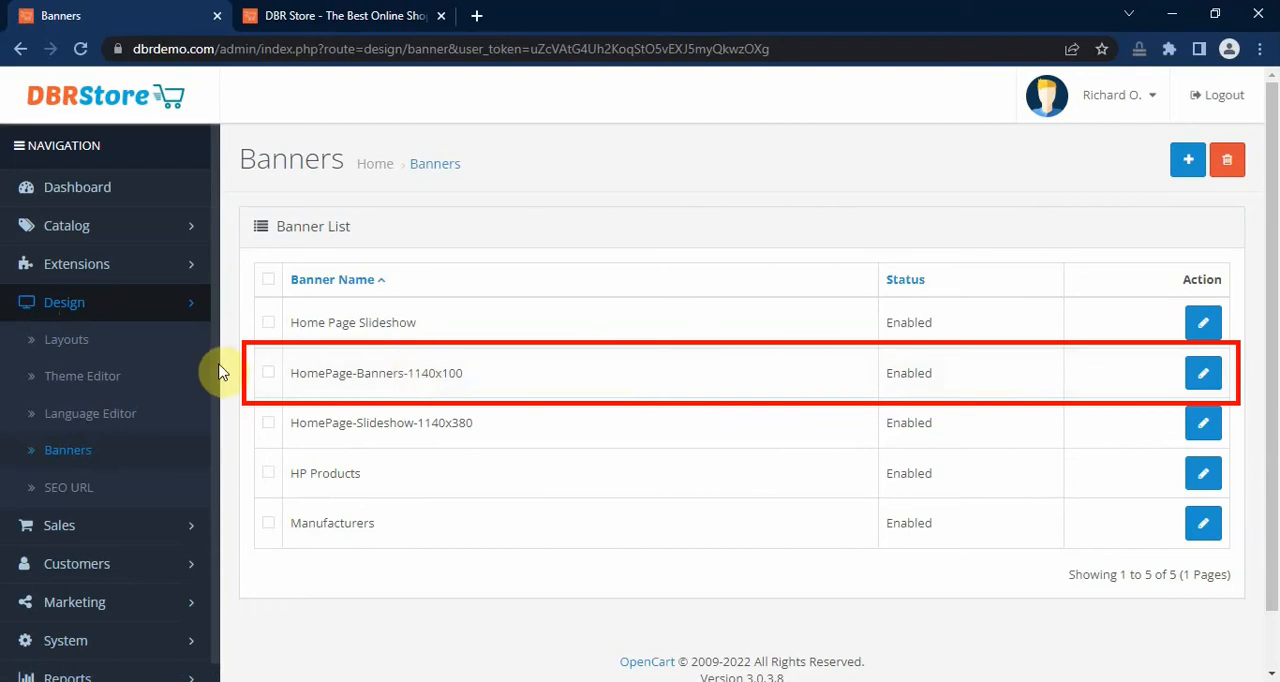
{"action": "left_click", "coordinate": [1208, 375]}
{"action": "scroll", "coordinate": [1140, 390], "scroll_direction": "down", "scroll_amount": 1}
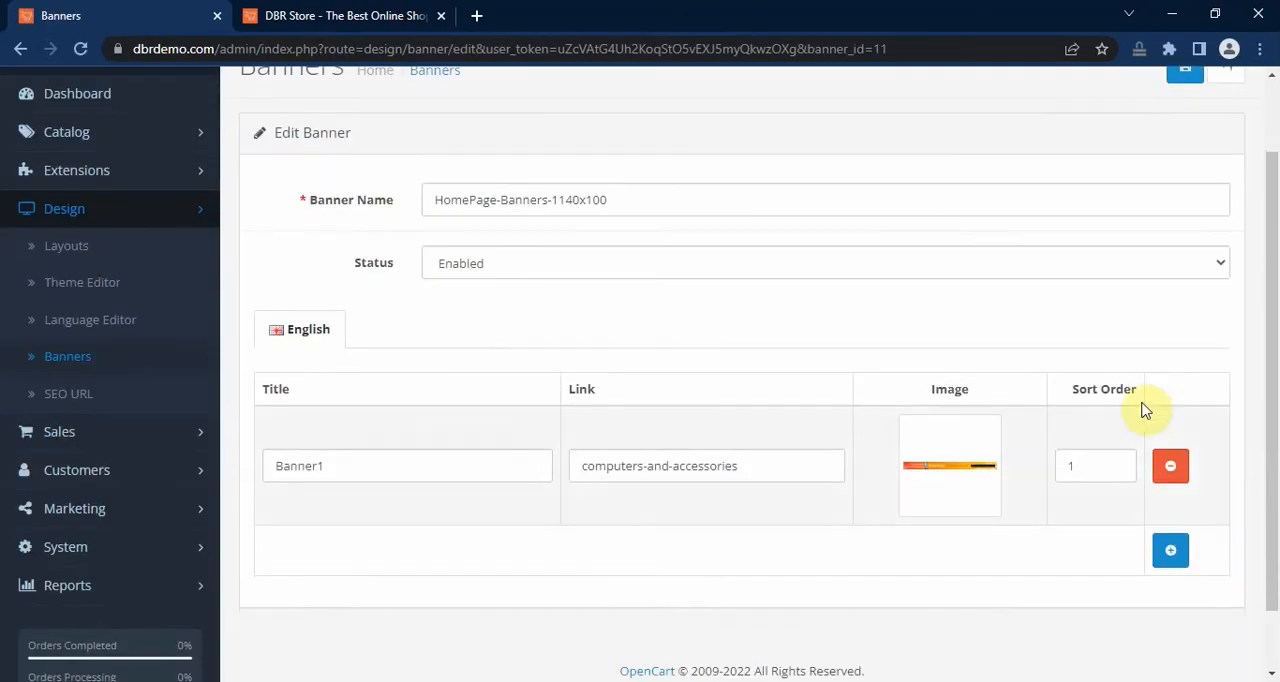
Step: Add a second image entry to the HomePage-Banners-1140x100 banner and title it Banner2
{"action": "left_click", "coordinate": [1174, 553]}
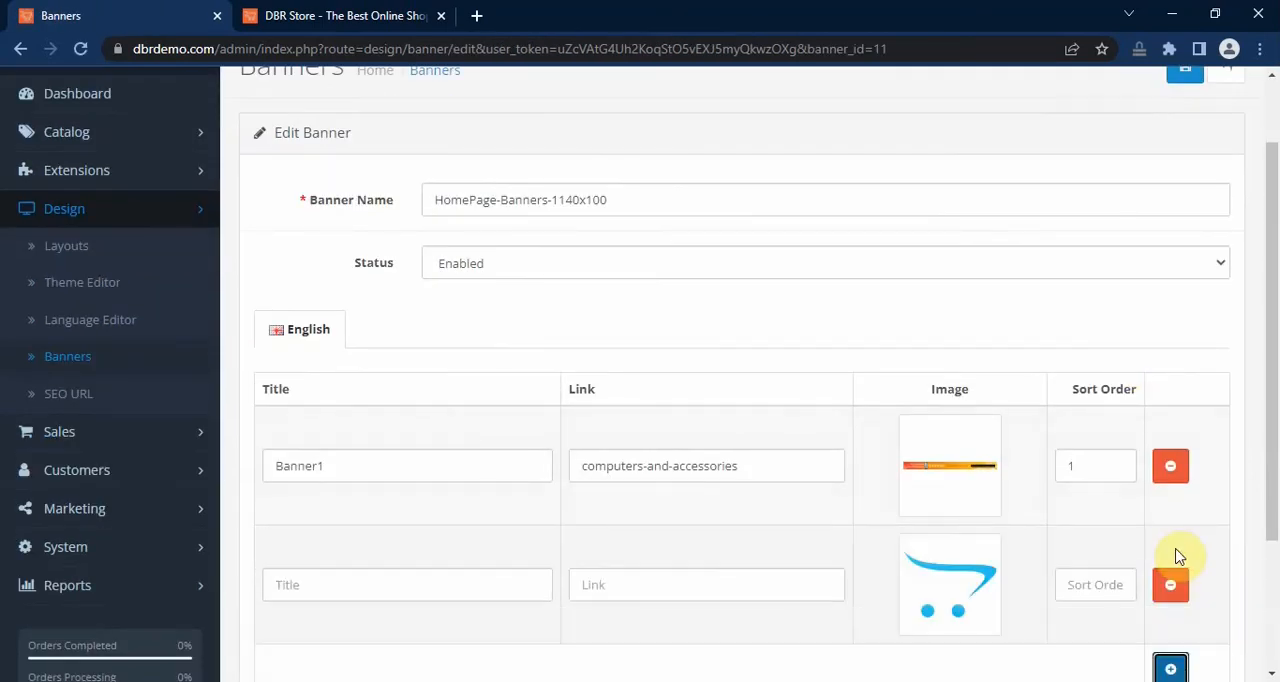
{"action": "left_click", "coordinate": [453, 580]}
{"action": "type", "text": "Banner2"}
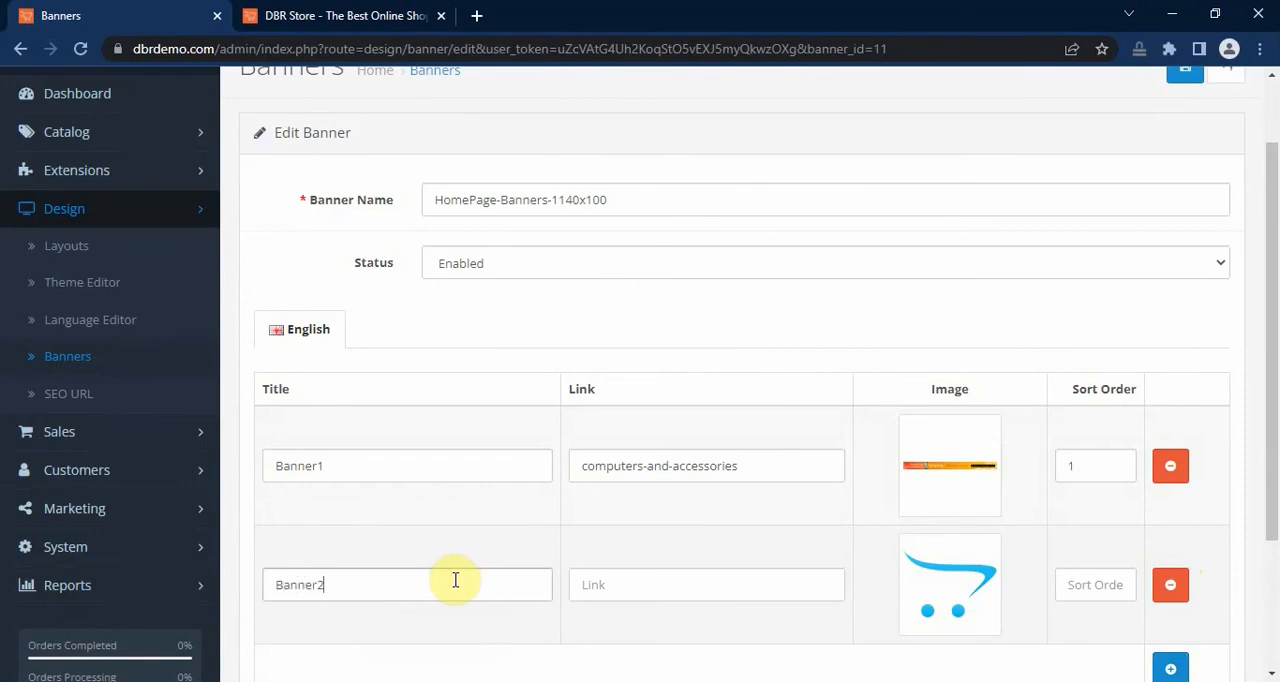
{"action": "left_click", "coordinate": [676, 589]}
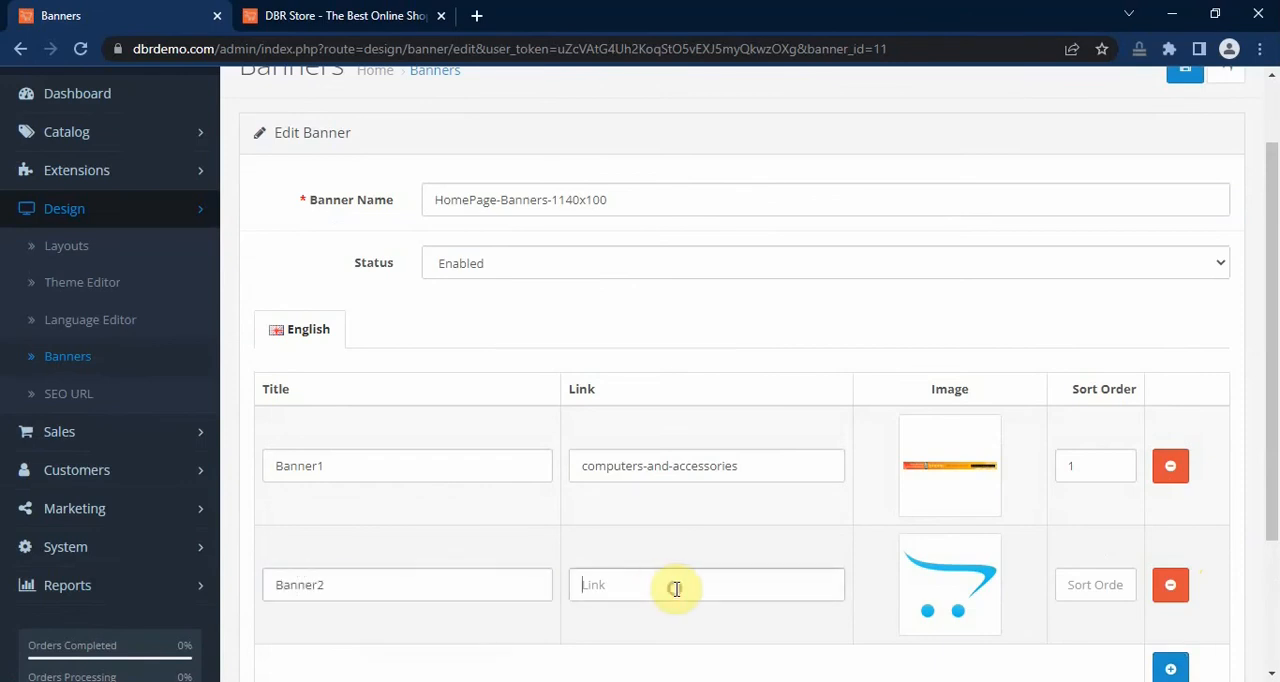
Step: Upload banner2_1140x100 to the banners image folder and assign it as the image of the Banner2 entry
{"action": "left_click", "coordinate": [986, 602]}
{"action": "left_click", "coordinate": [966, 582]}
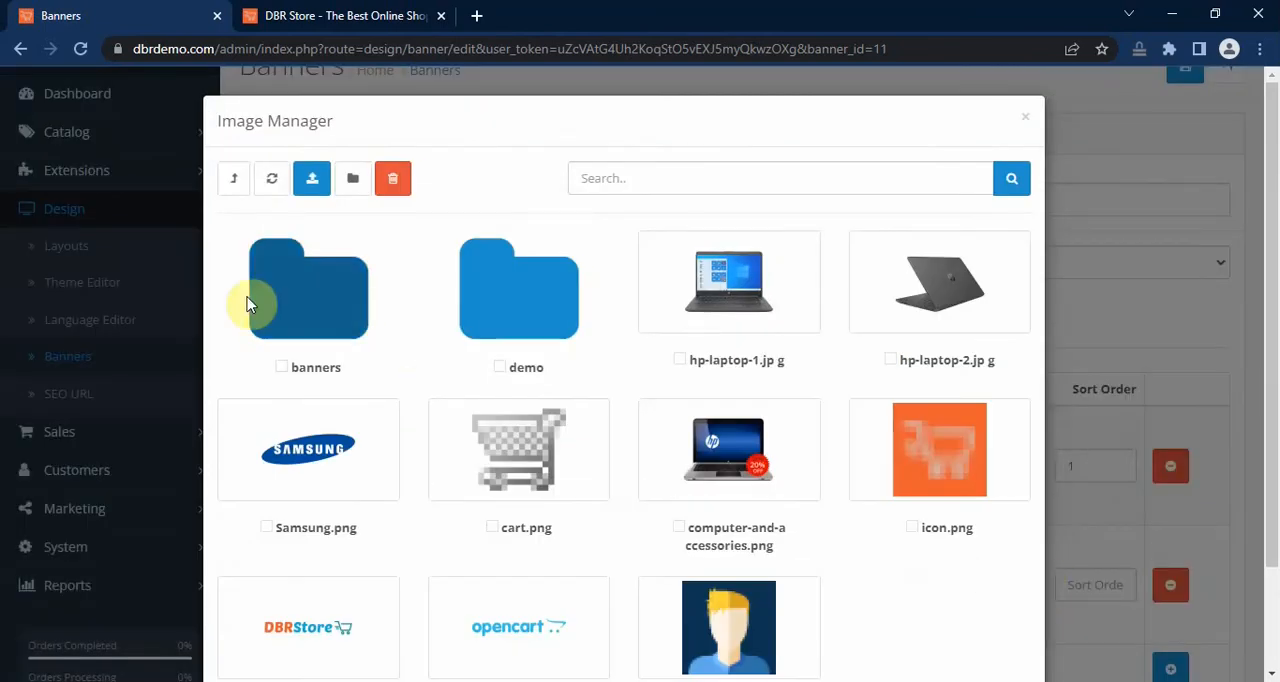
{"action": "left_click", "coordinate": [309, 300]}
{"action": "left_click", "coordinate": [322, 183]}
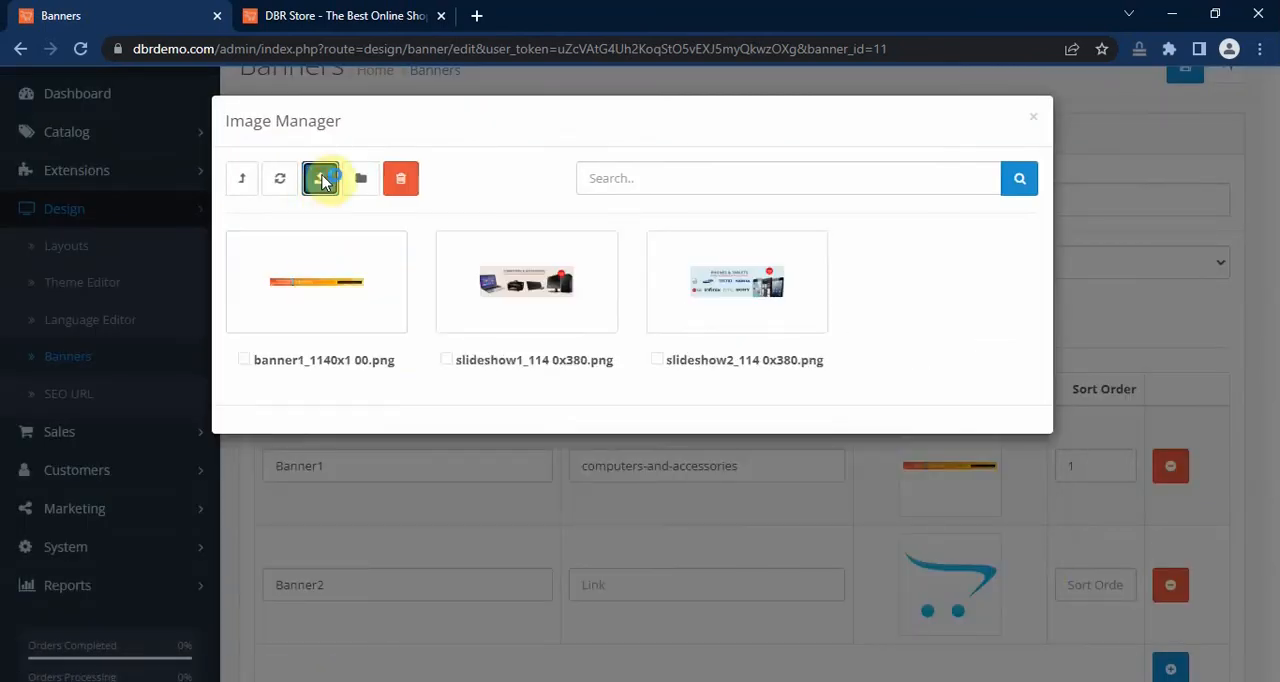
{"action": "left_click", "coordinate": [725, 312]}
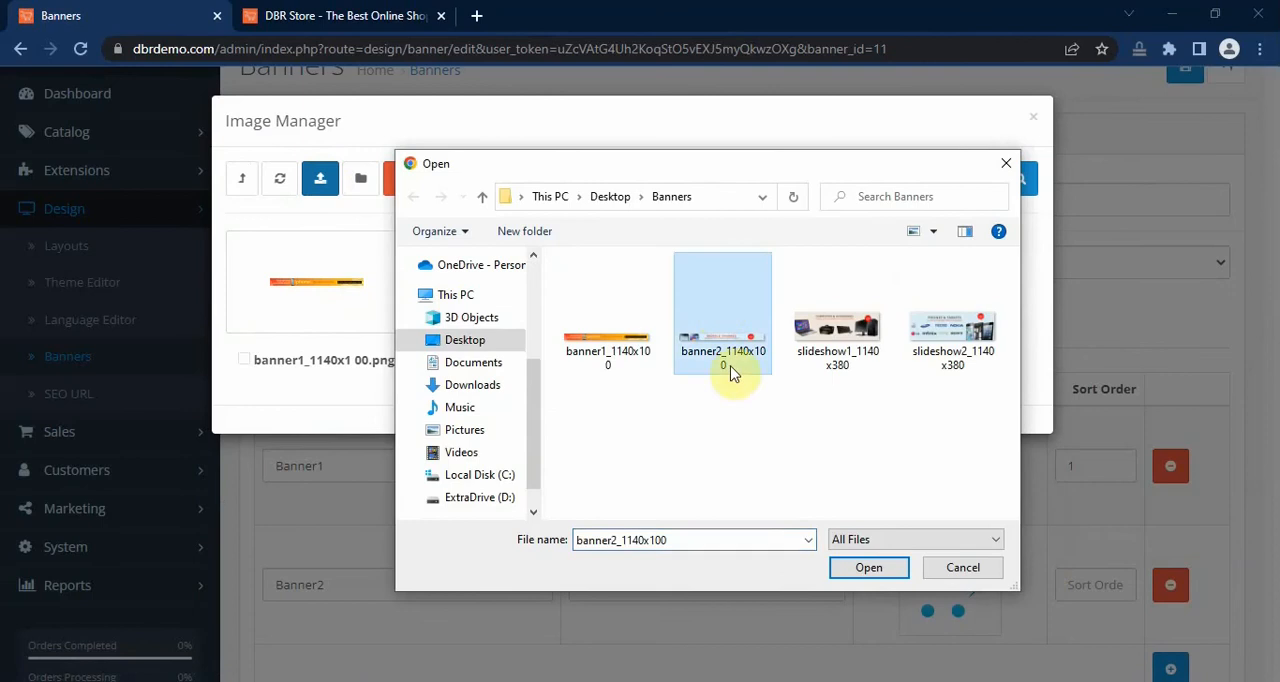
{"action": "left_click", "coordinate": [868, 567]}
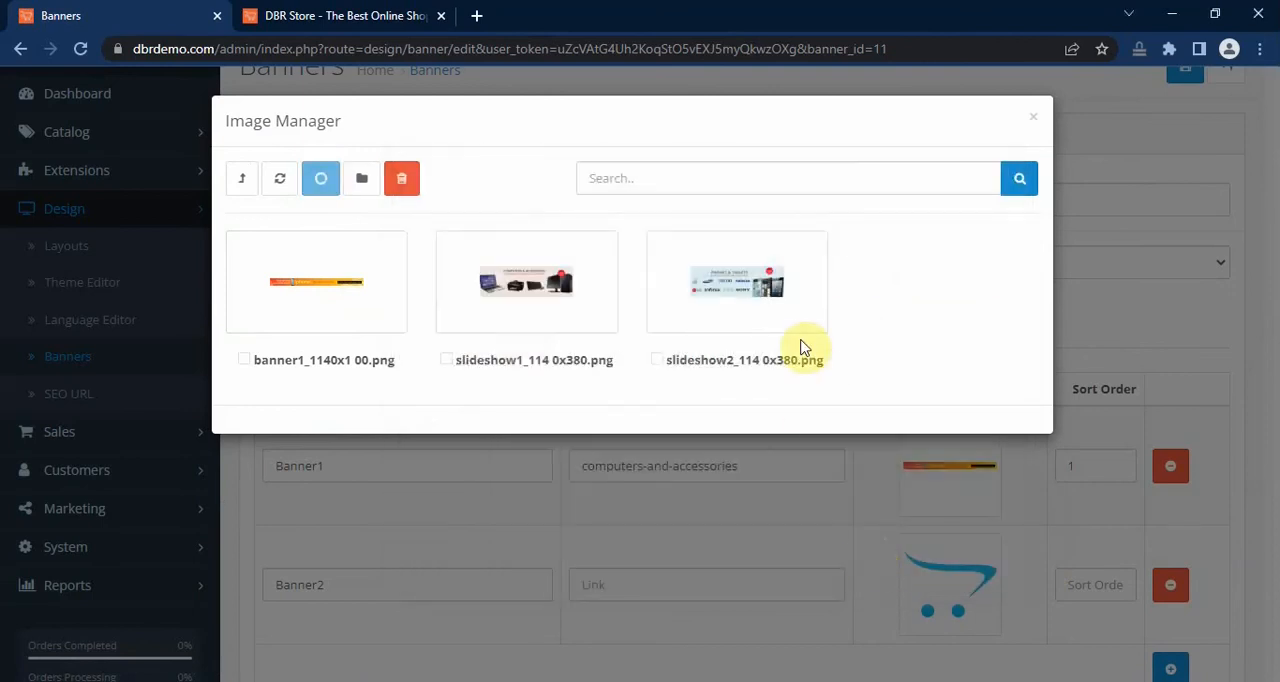
{"action": "left_click", "coordinate": [800, 156]}
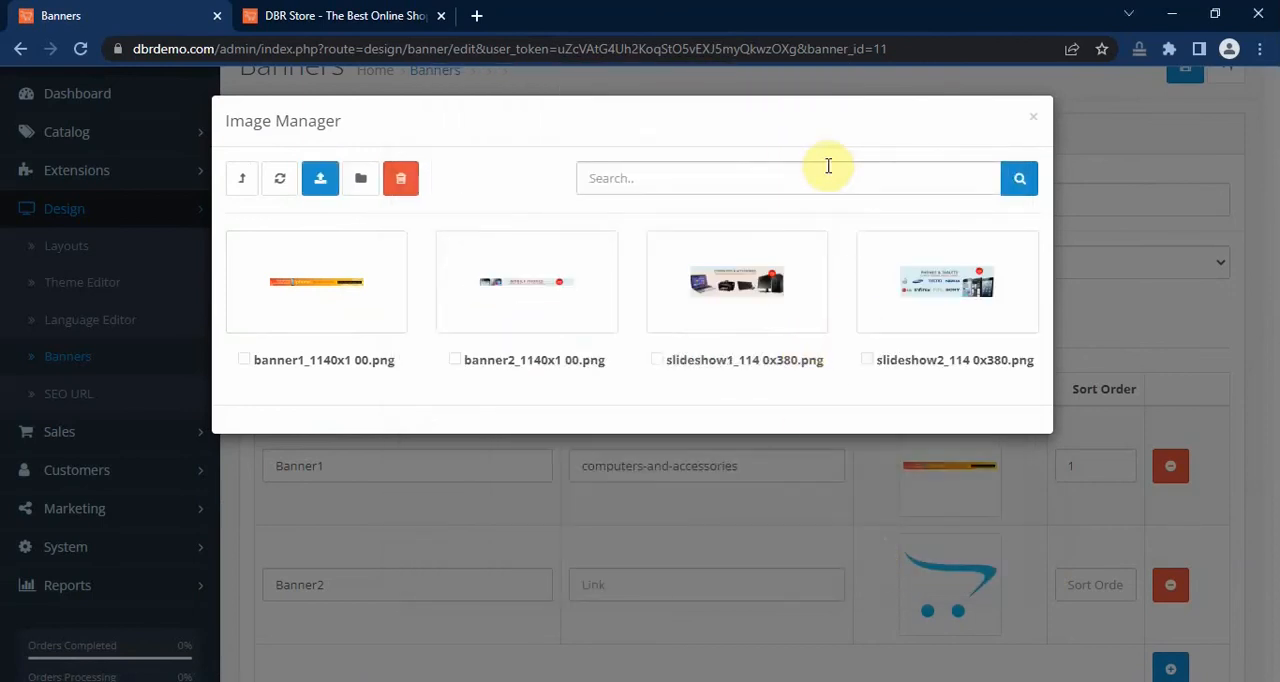
{"action": "left_click", "coordinate": [537, 290]}
Step: Set the Banner2 entry's sort order to 2 and save the banner
{"action": "scroll", "coordinate": [960, 420], "scroll_direction": "down", "scroll_amount": 1}
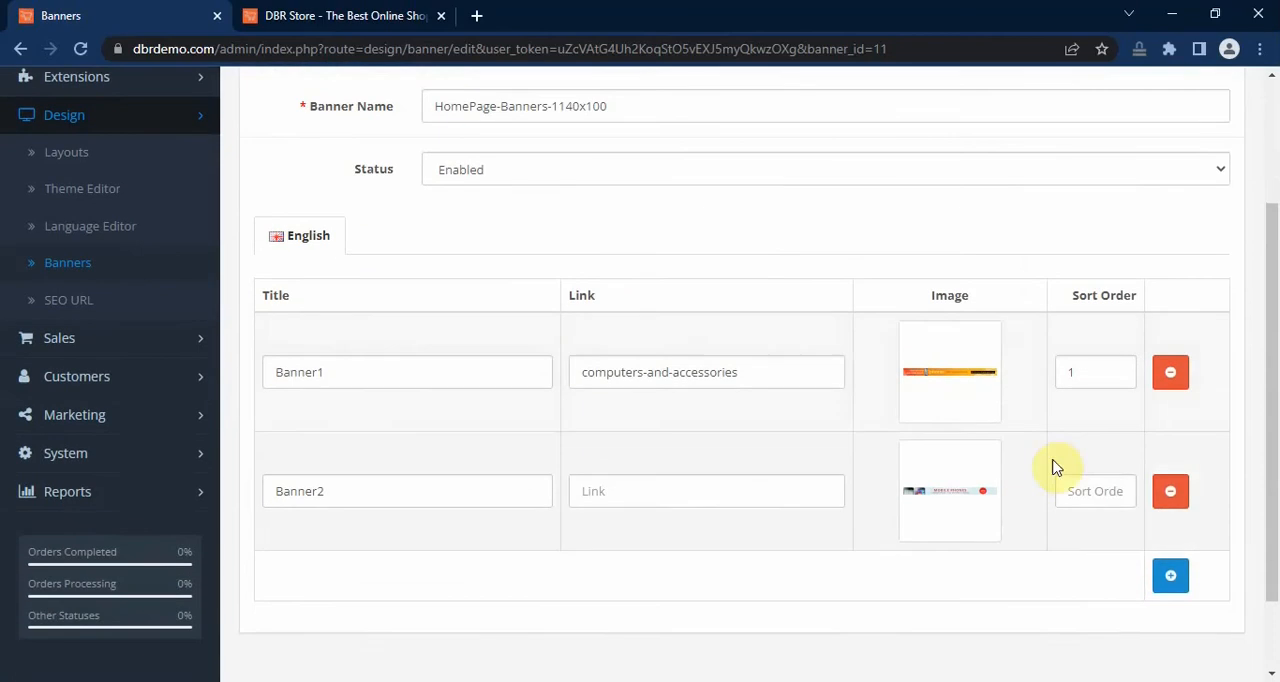
{"action": "left_click", "coordinate": [1073, 487]}
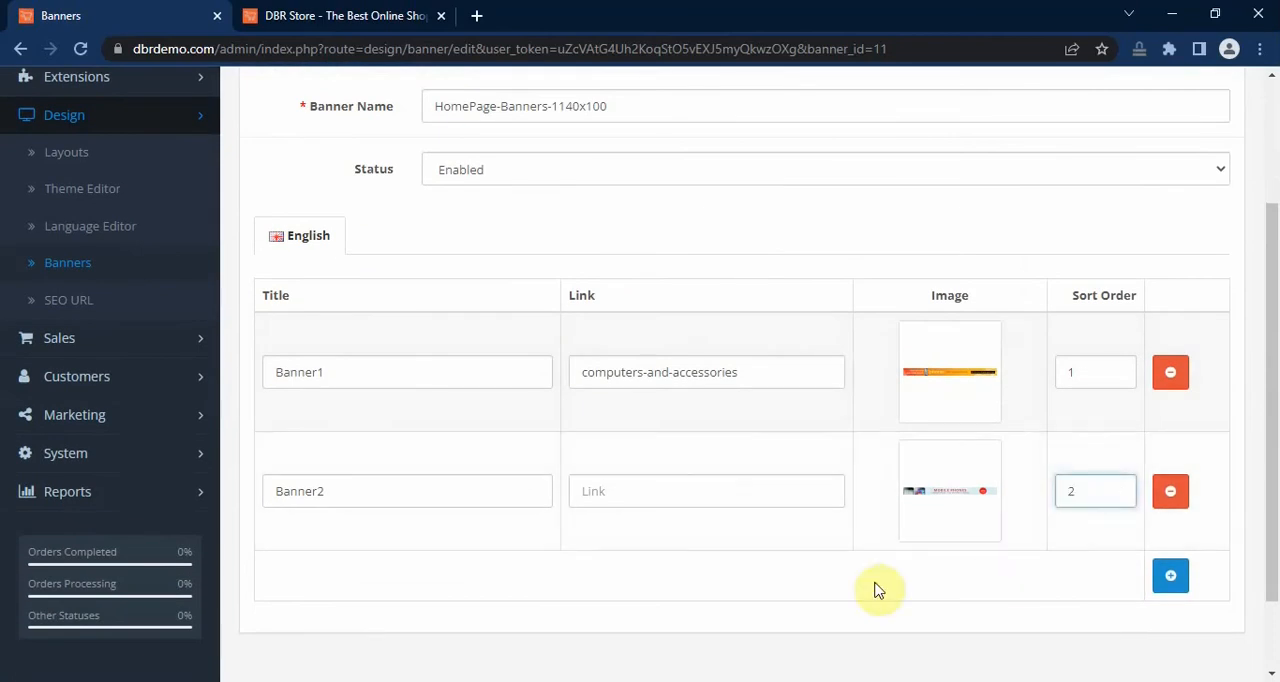
{"action": "left_click", "coordinate": [806, 584]}
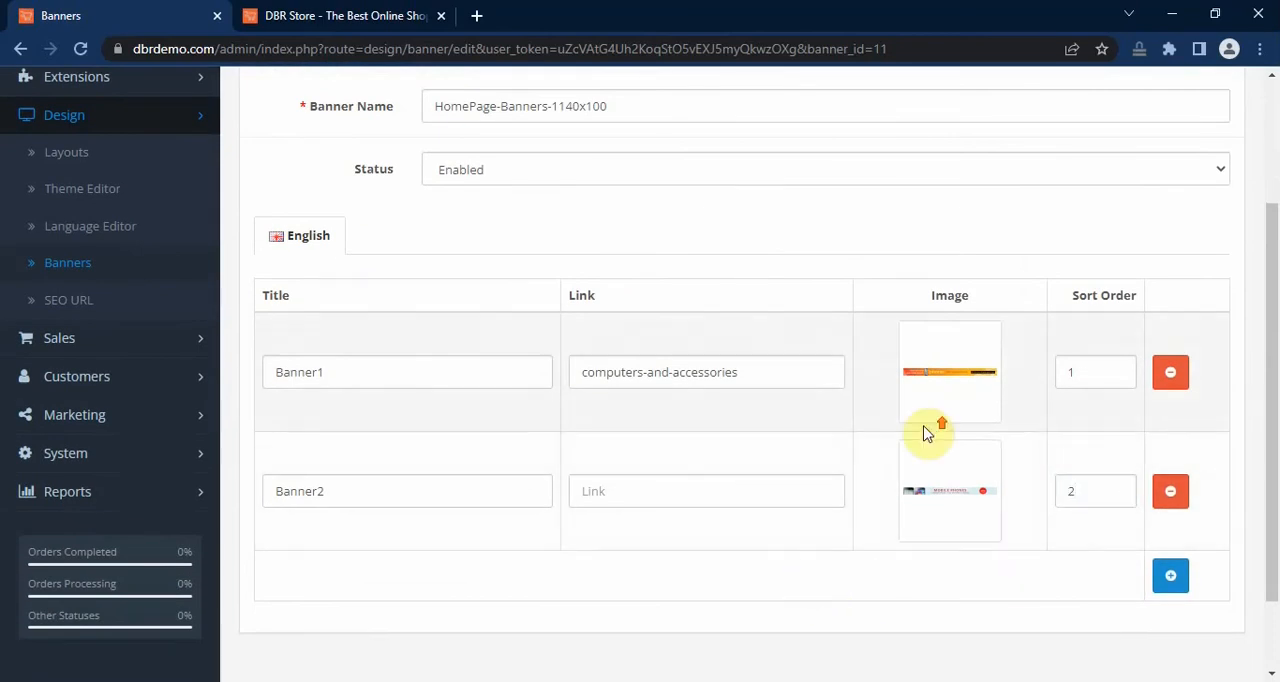
{"action": "scroll", "coordinate": [929, 429], "scroll_direction": "up", "scroll_amount": 2}
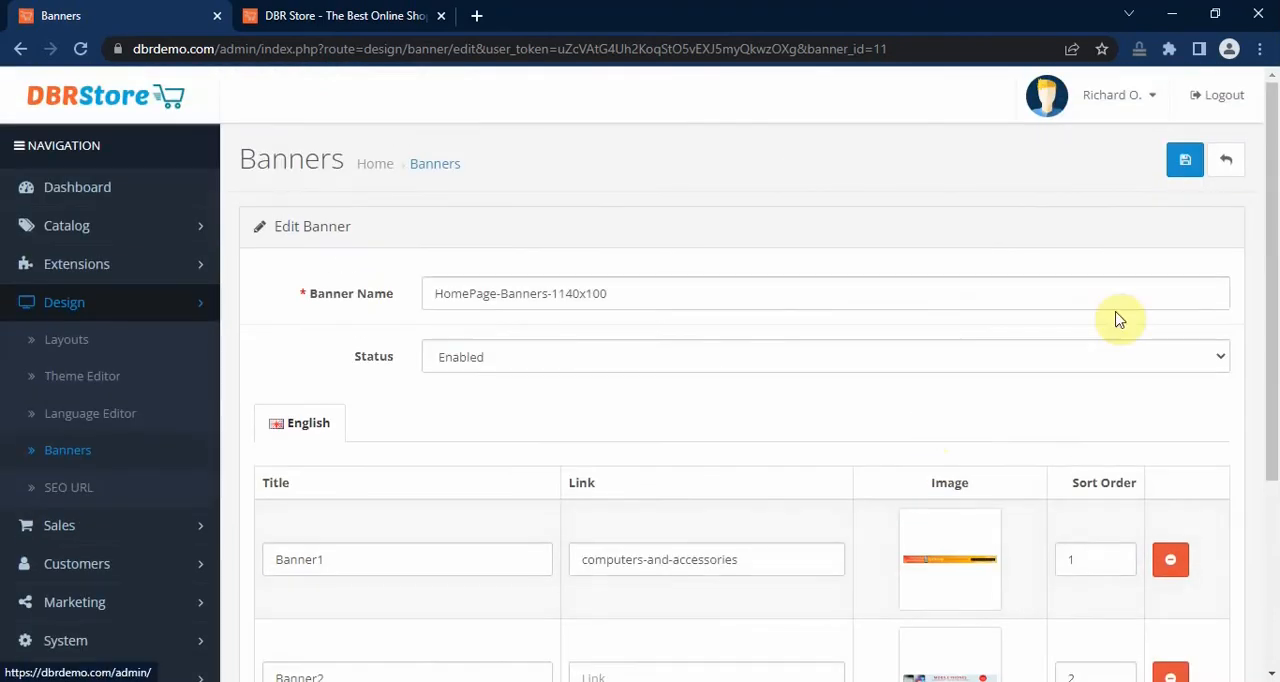
{"action": "left_click", "coordinate": [1186, 163]}
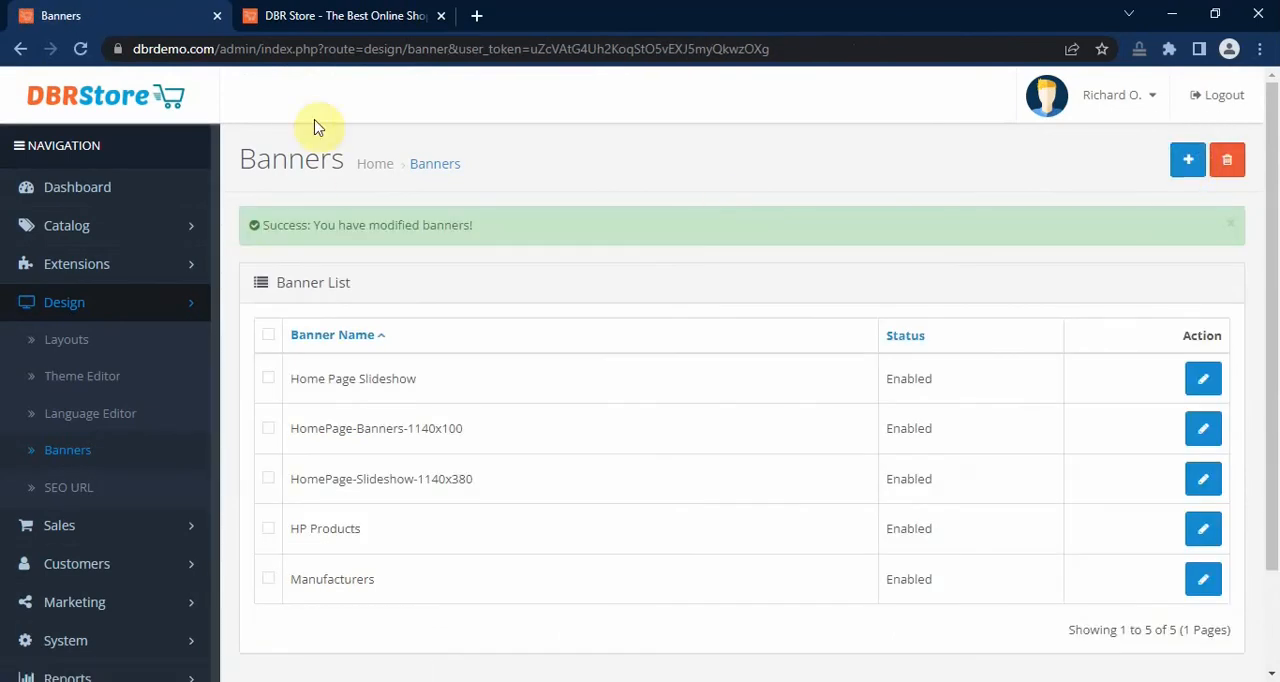
Step: Switch to the storefront, reload the home page and examine the banner area below the featured products
{"action": "left_click", "coordinate": [337, 16]}
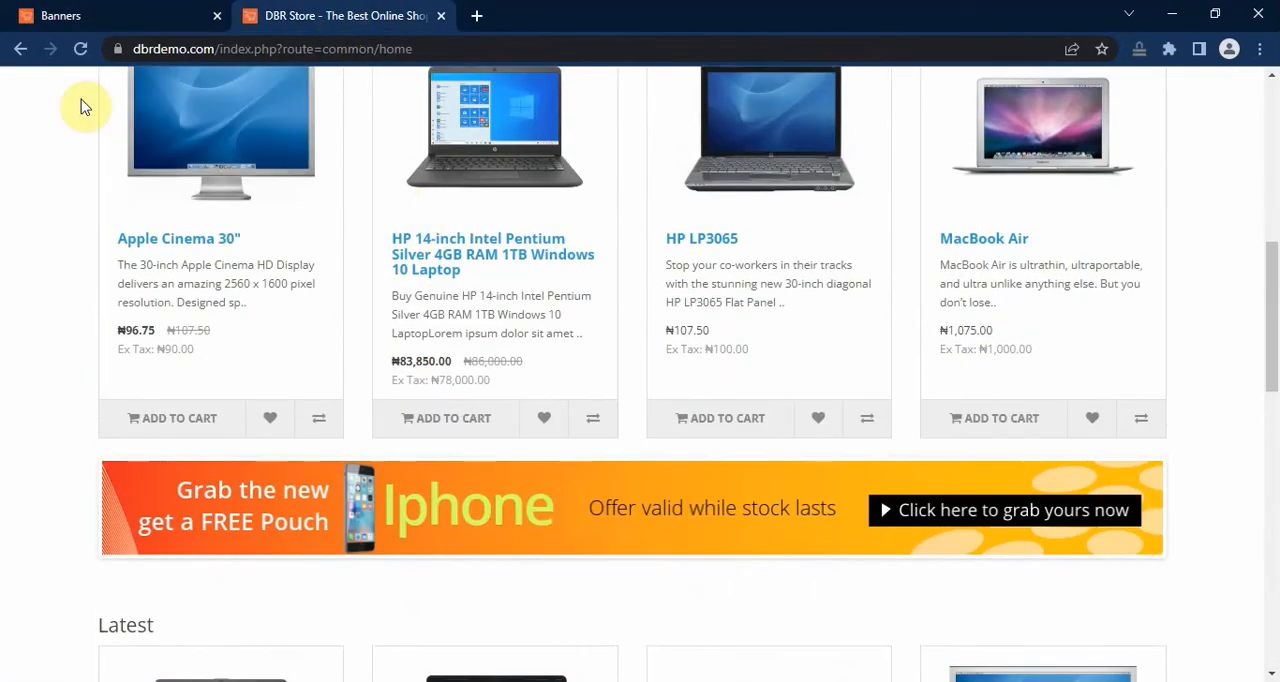
{"action": "left_click", "coordinate": [80, 48]}
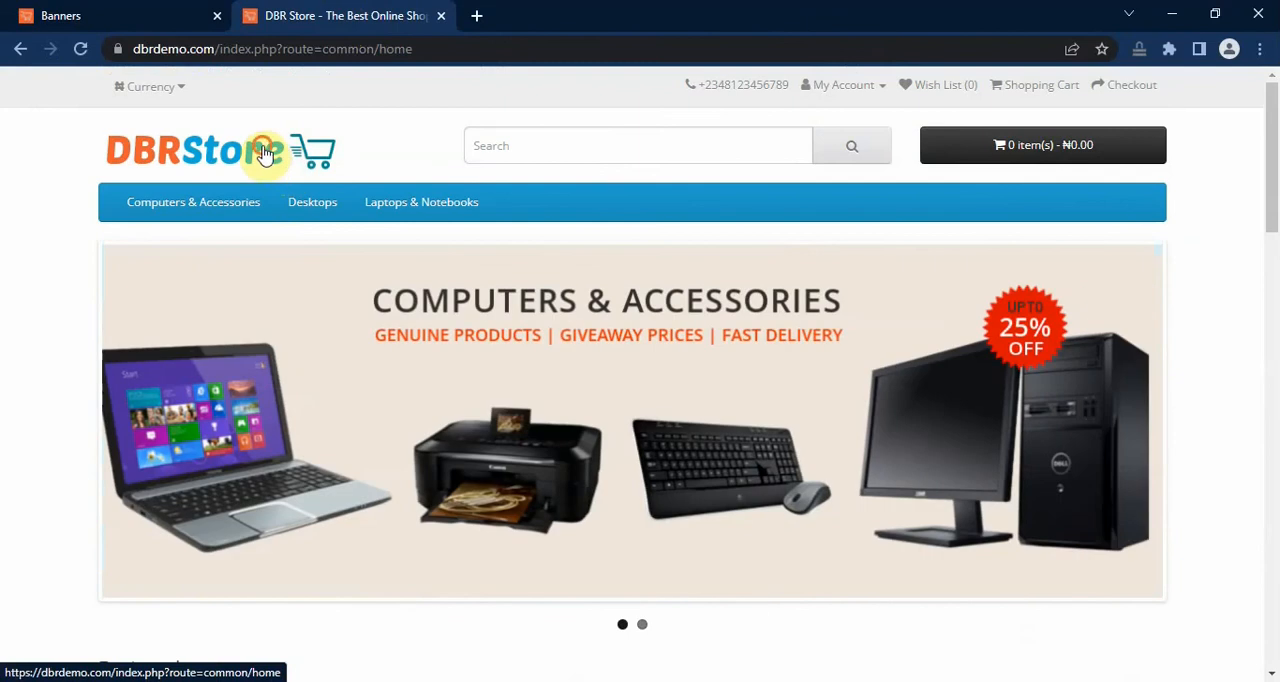
{"action": "left_click", "coordinate": [273, 150]}
{"action": "scroll", "coordinate": [1186, 394], "scroll_direction": "down", "scroll_amount": 7}
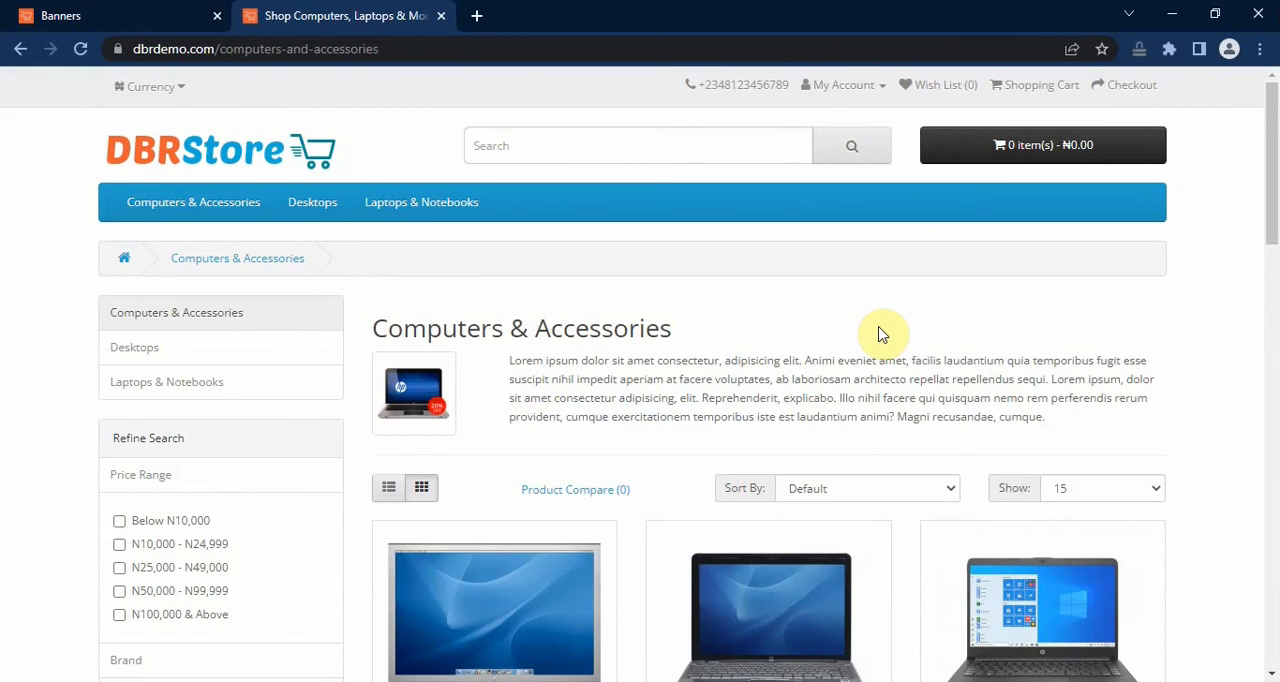
Step: Return to the store admin, review the Manufacturers banner's logo entries and go back to the banner list
{"action": "left_click", "coordinate": [114, 24]}
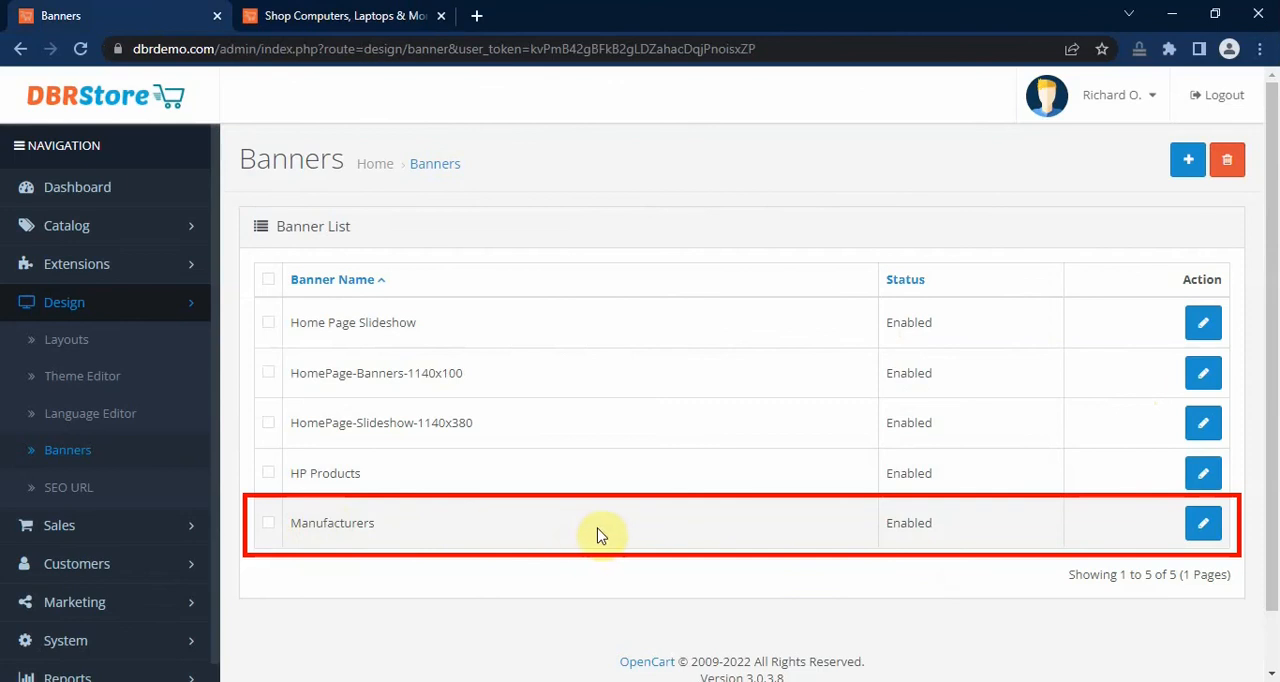
{"action": "left_click", "coordinate": [1205, 530]}
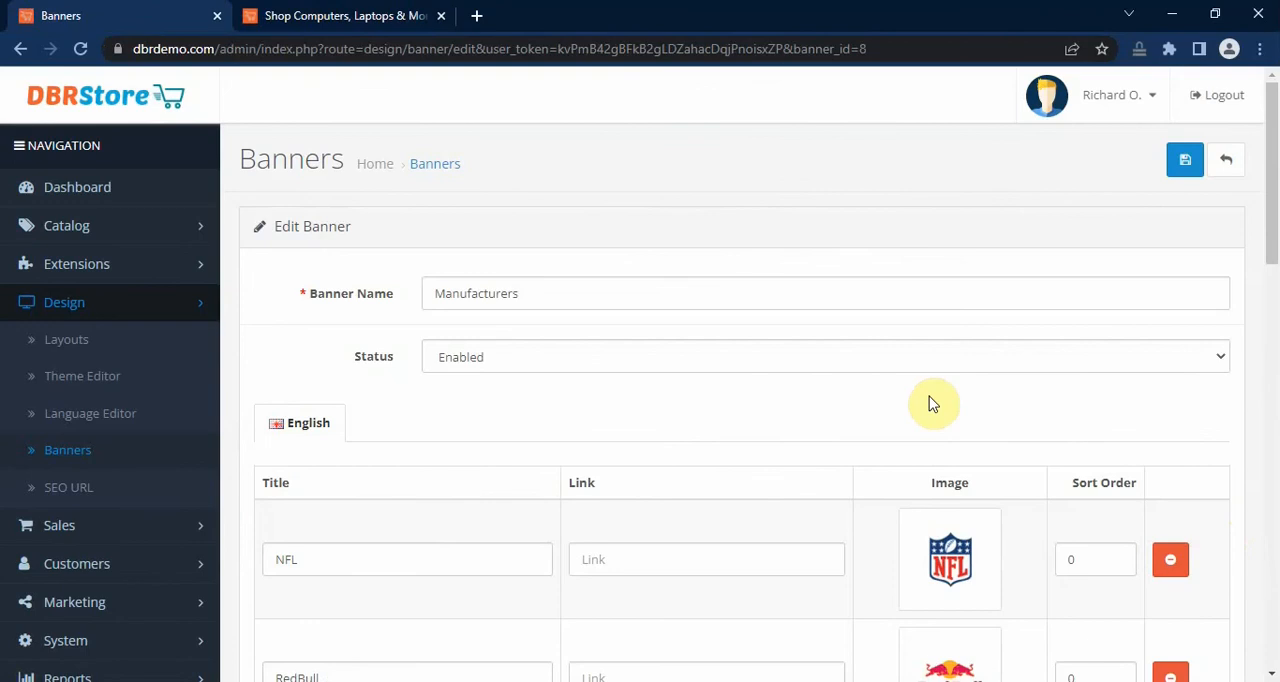
{"action": "scroll", "coordinate": [928, 403], "scroll_direction": "down", "scroll_amount": 6}
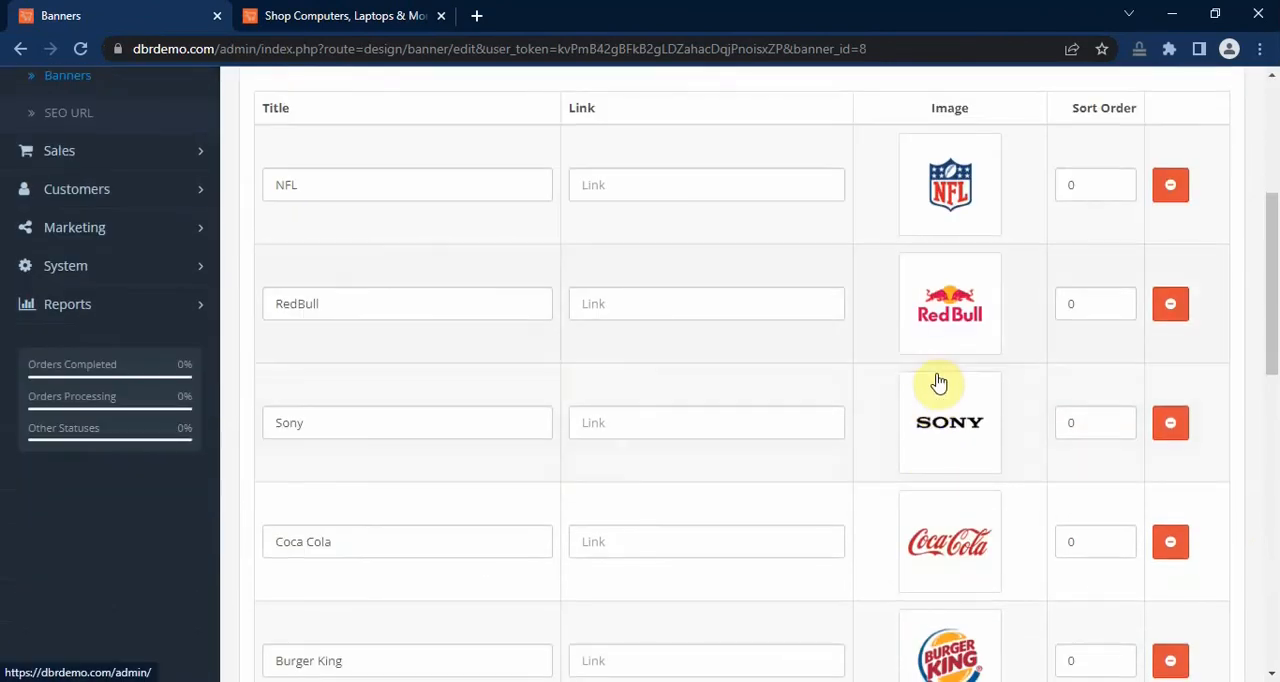
{"action": "scroll", "coordinate": [989, 474], "scroll_direction": "down", "scroll_amount": 4}
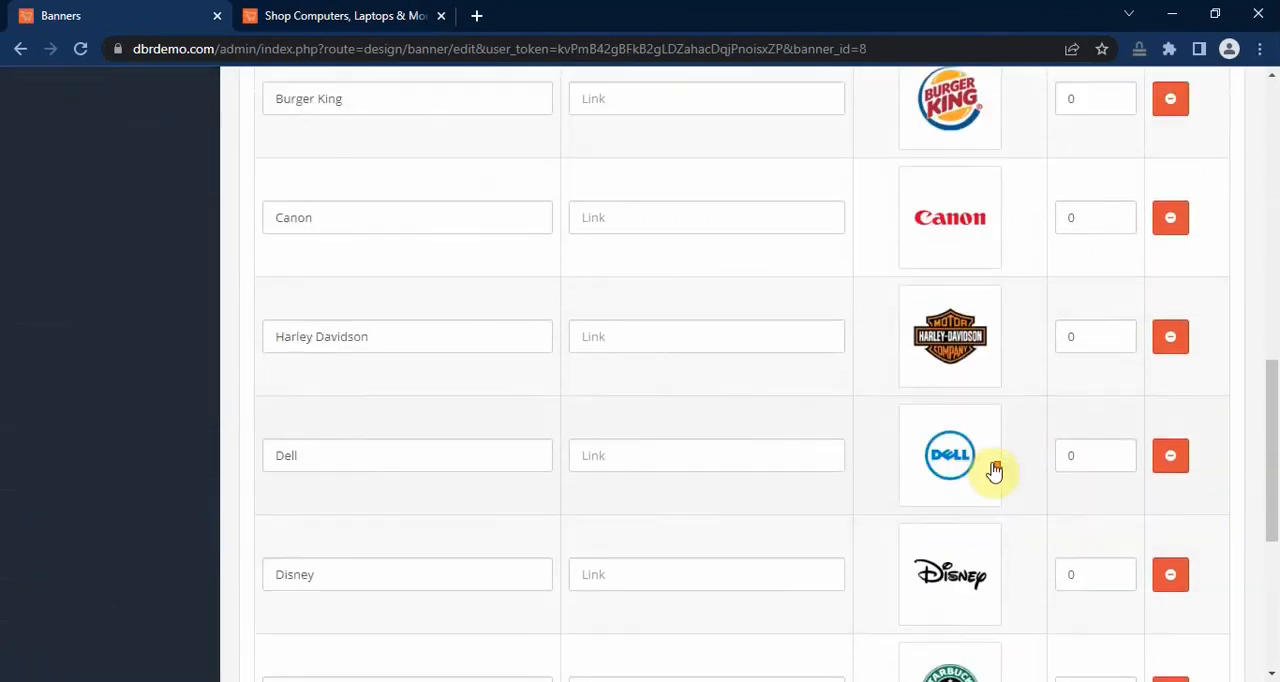
{"action": "scroll", "coordinate": [990, 470], "scroll_direction": "up", "scroll_amount": 5}
{"action": "scroll", "coordinate": [988, 467], "scroll_direction": "up", "scroll_amount": 5}
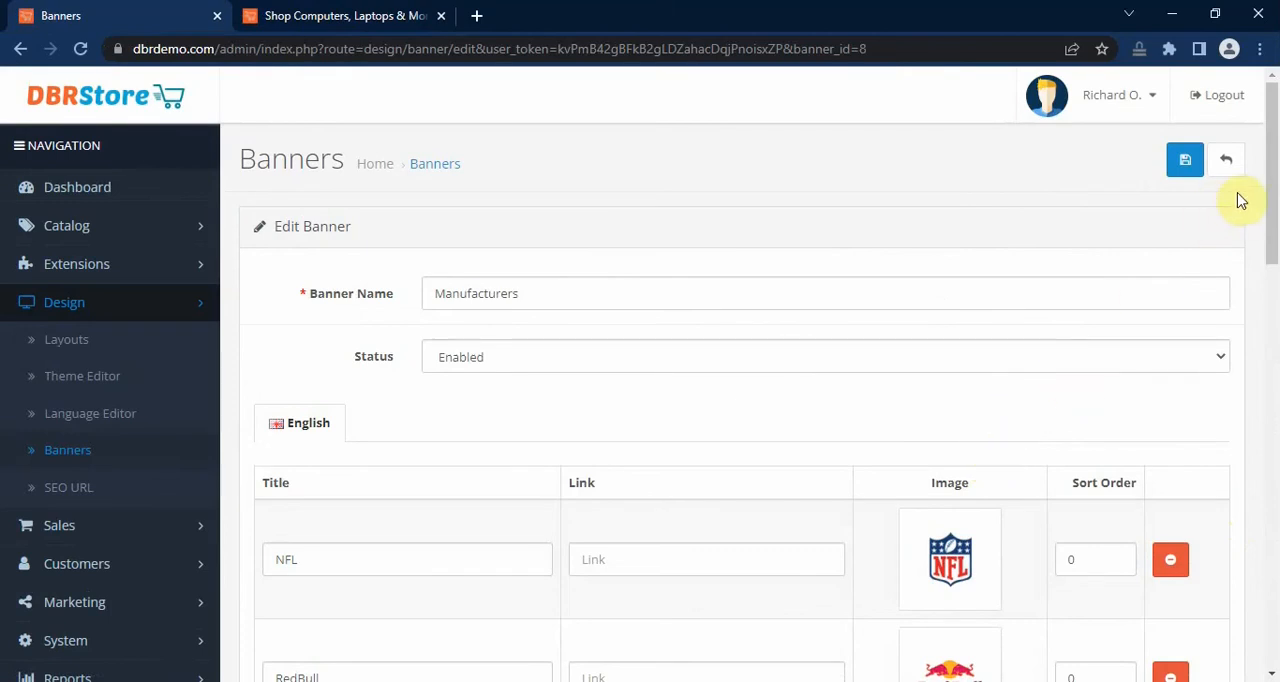
{"action": "left_click", "coordinate": [1228, 163]}
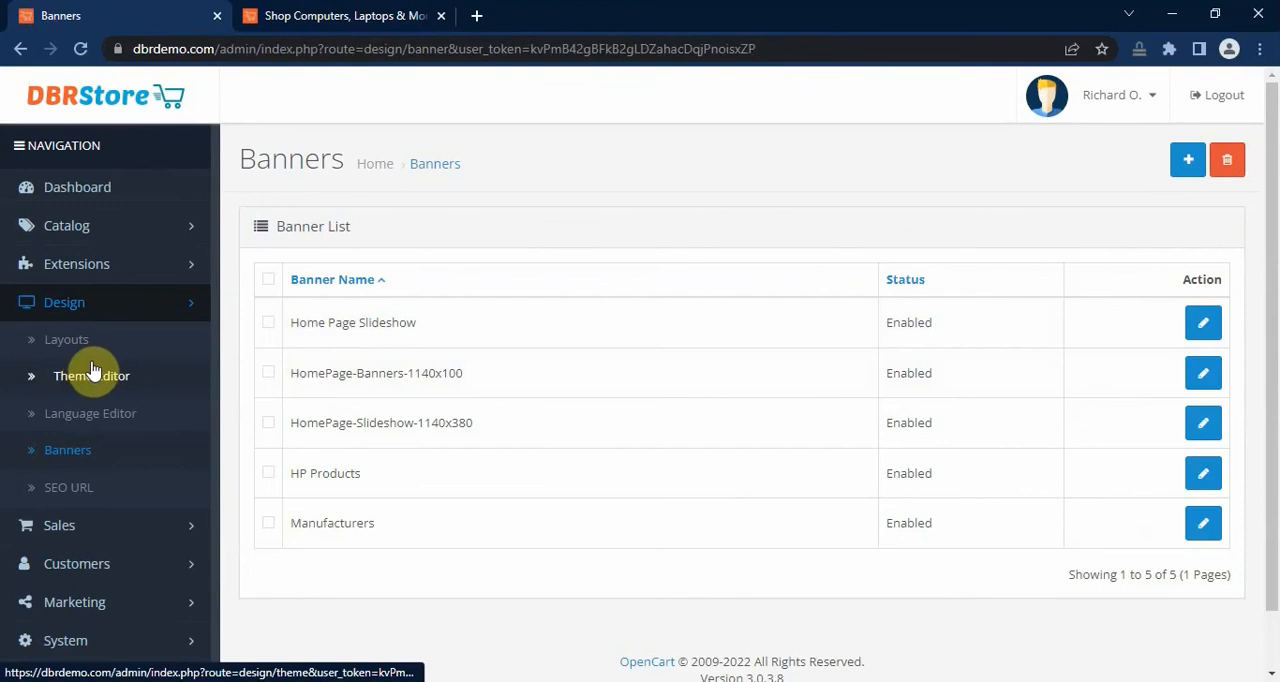
Step: List the Modules extensions and open the Home Page module under Carousel for editing
{"action": "left_click", "coordinate": [108, 266]}
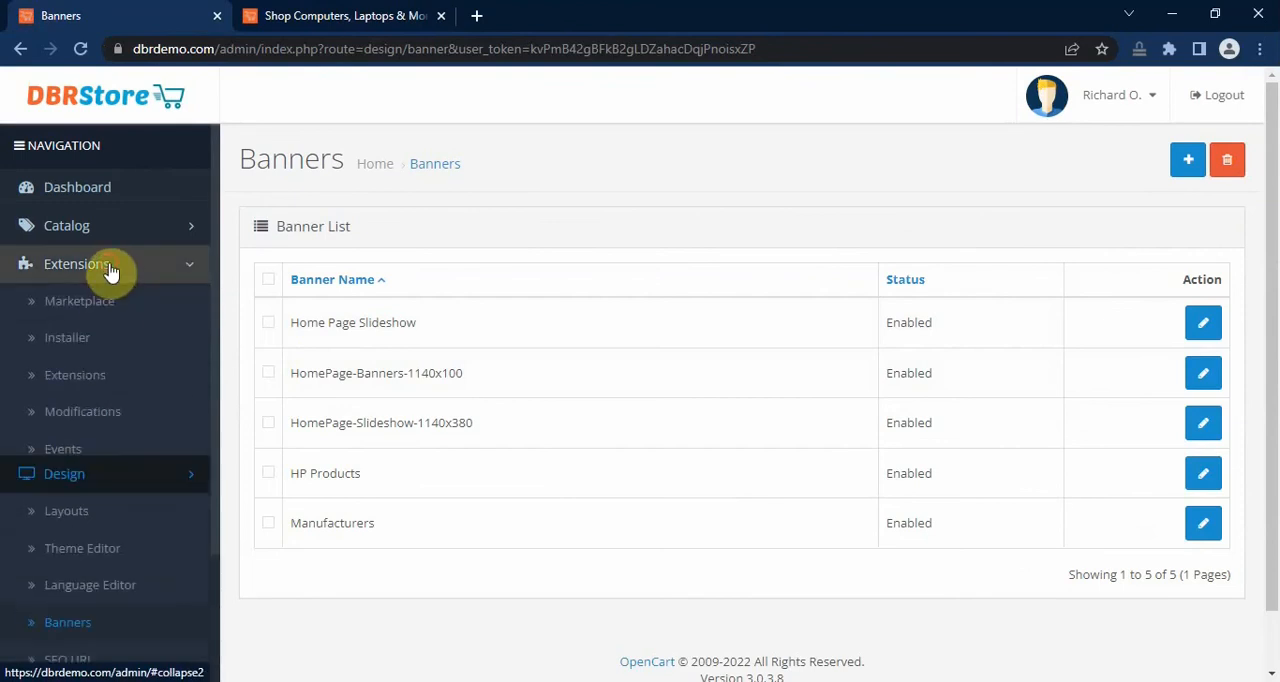
{"action": "left_click", "coordinate": [122, 387]}
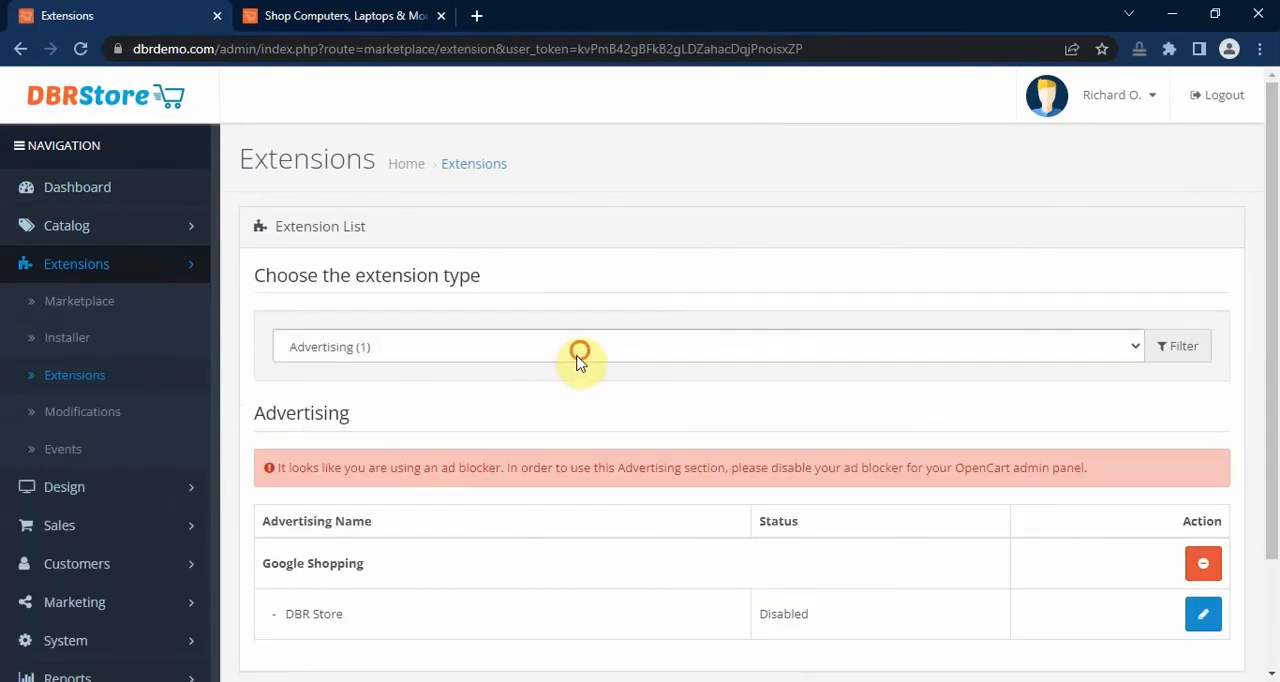
{"action": "left_click", "coordinate": [578, 362]}
{"action": "left_click", "coordinate": [537, 498]}
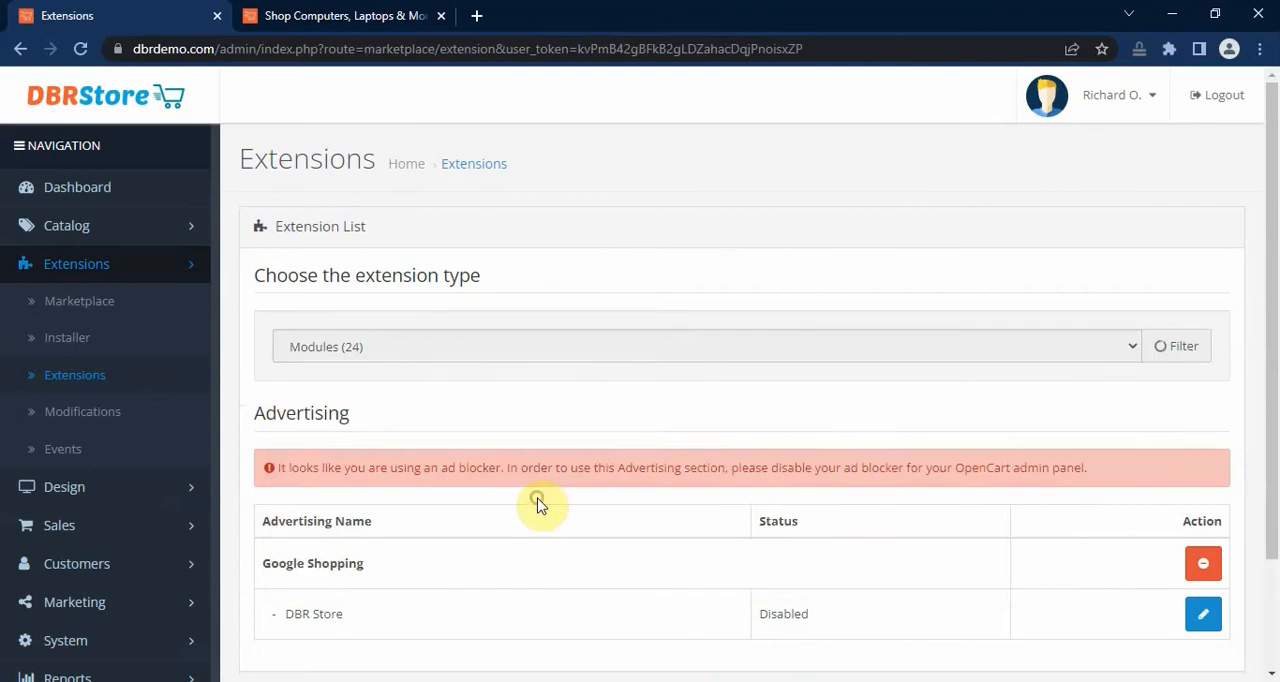
{"action": "scroll", "coordinate": [765, 452], "scroll_direction": "down", "scroll_amount": 4}
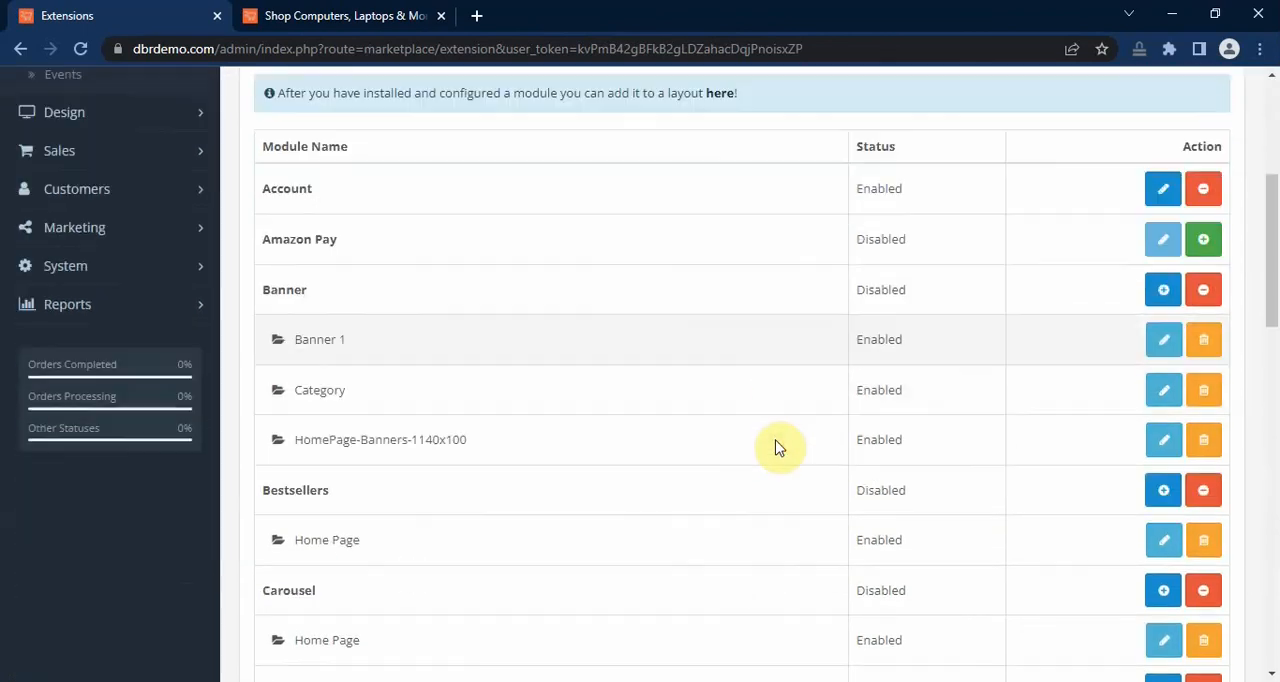
{"action": "scroll", "coordinate": [775, 448], "scroll_direction": "down", "scroll_amount": 2}
{"action": "scroll", "coordinate": [770, 440], "scroll_direction": "down", "scroll_amount": 1}
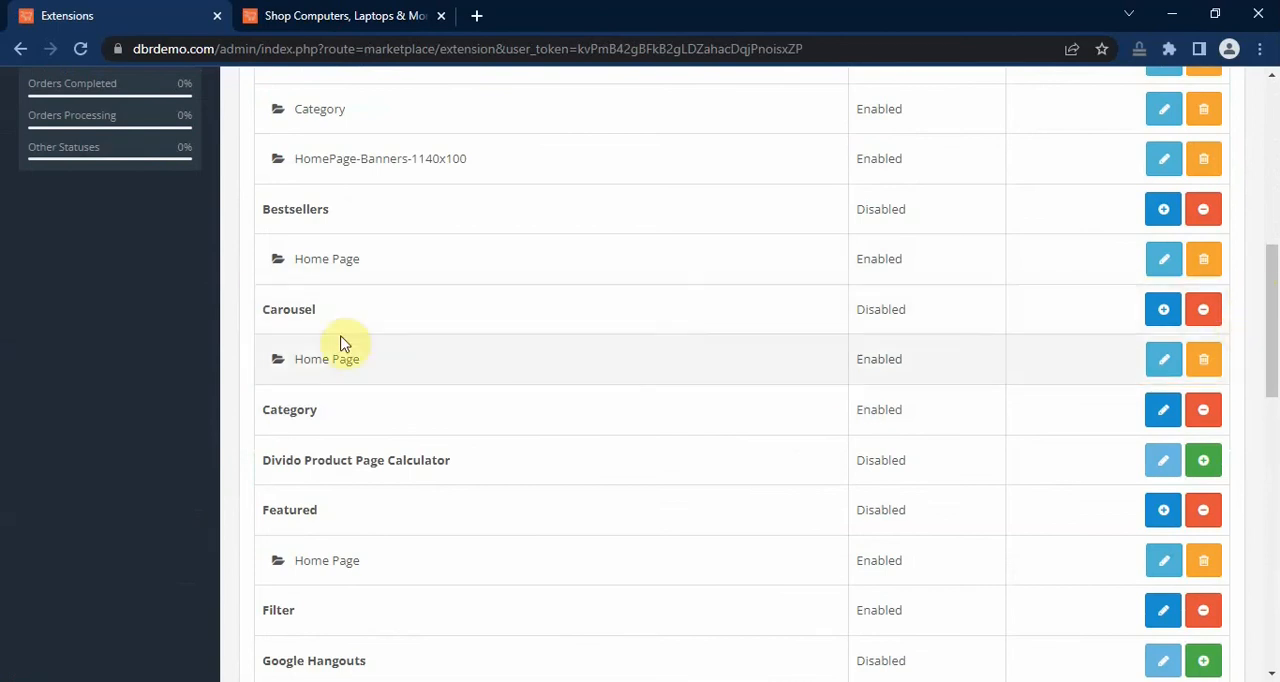
{"action": "left_click", "coordinate": [1166, 360]}
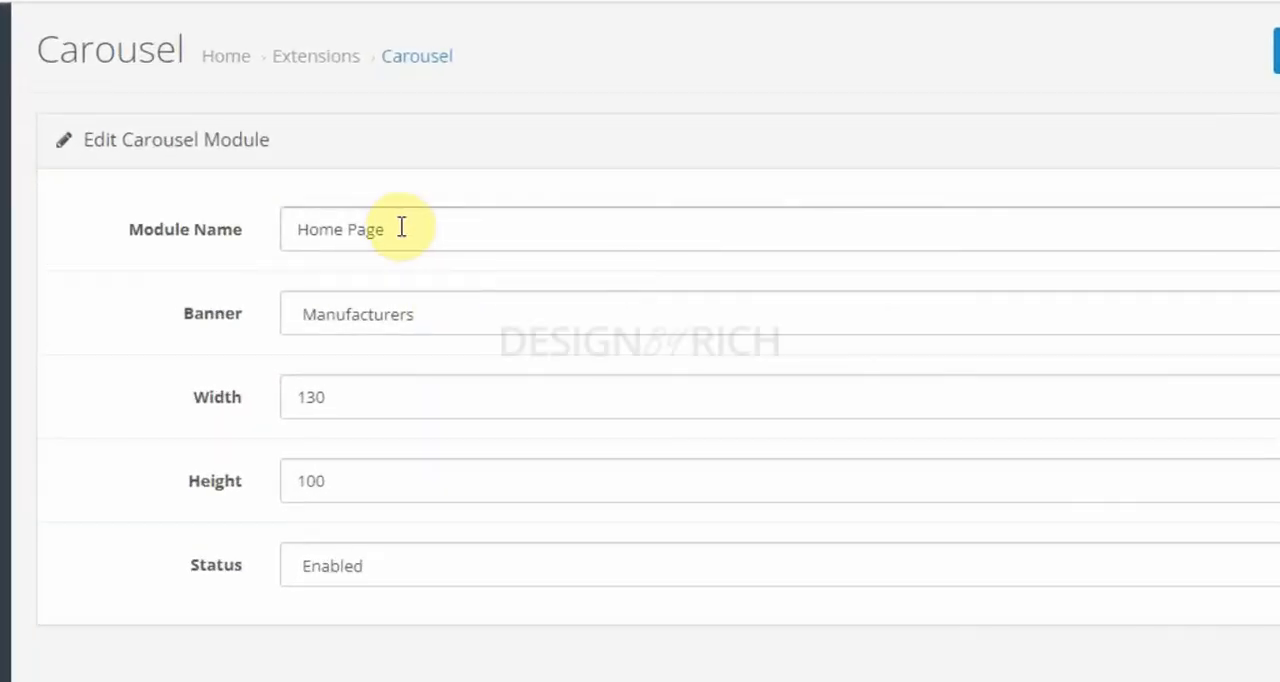
Step: Choose Manufacturers as the carousel module's banner, keep its status Enabled and save the module
{"action": "left_click", "coordinate": [410, 314]}
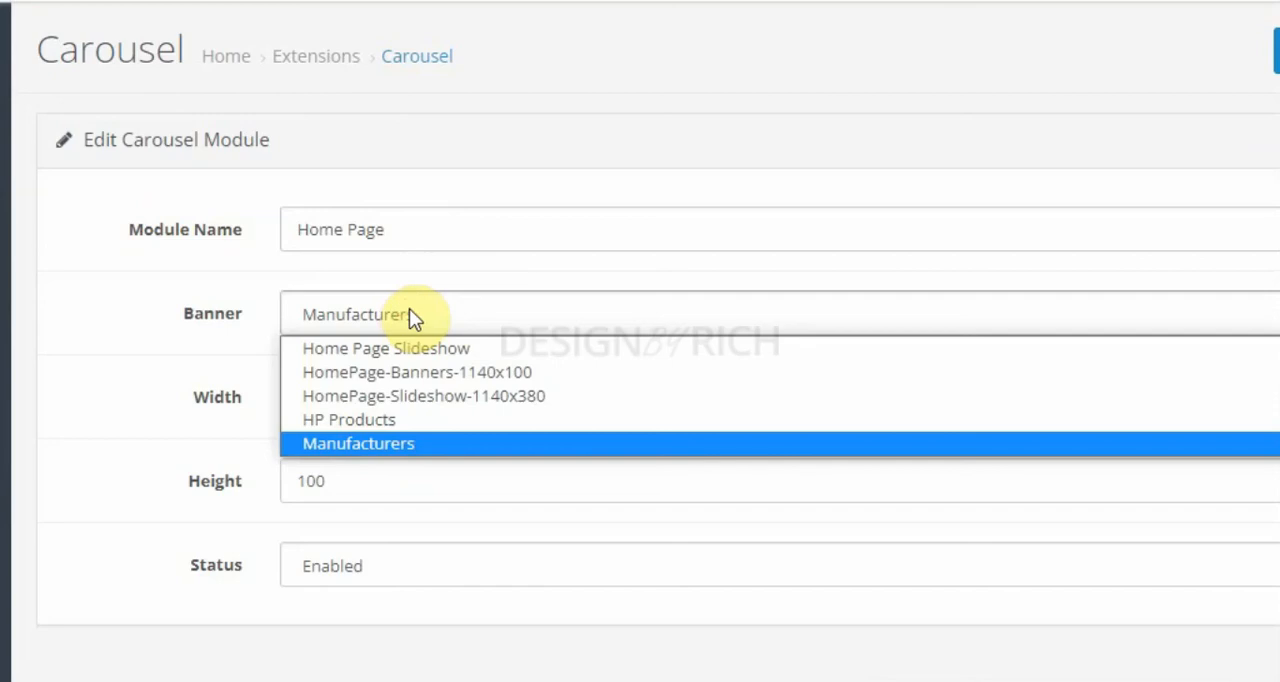
{"action": "left_click", "coordinate": [373, 446]}
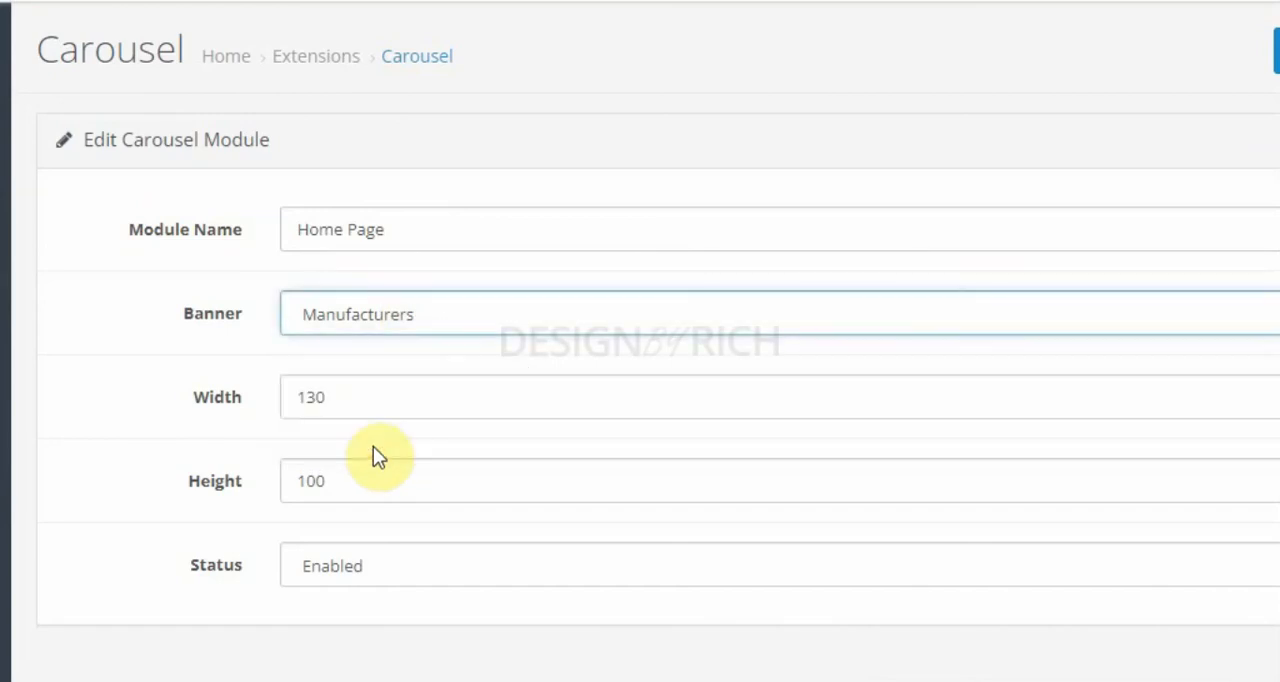
{"action": "left_click", "coordinate": [373, 446]}
{"action": "left_click", "coordinate": [402, 306]}
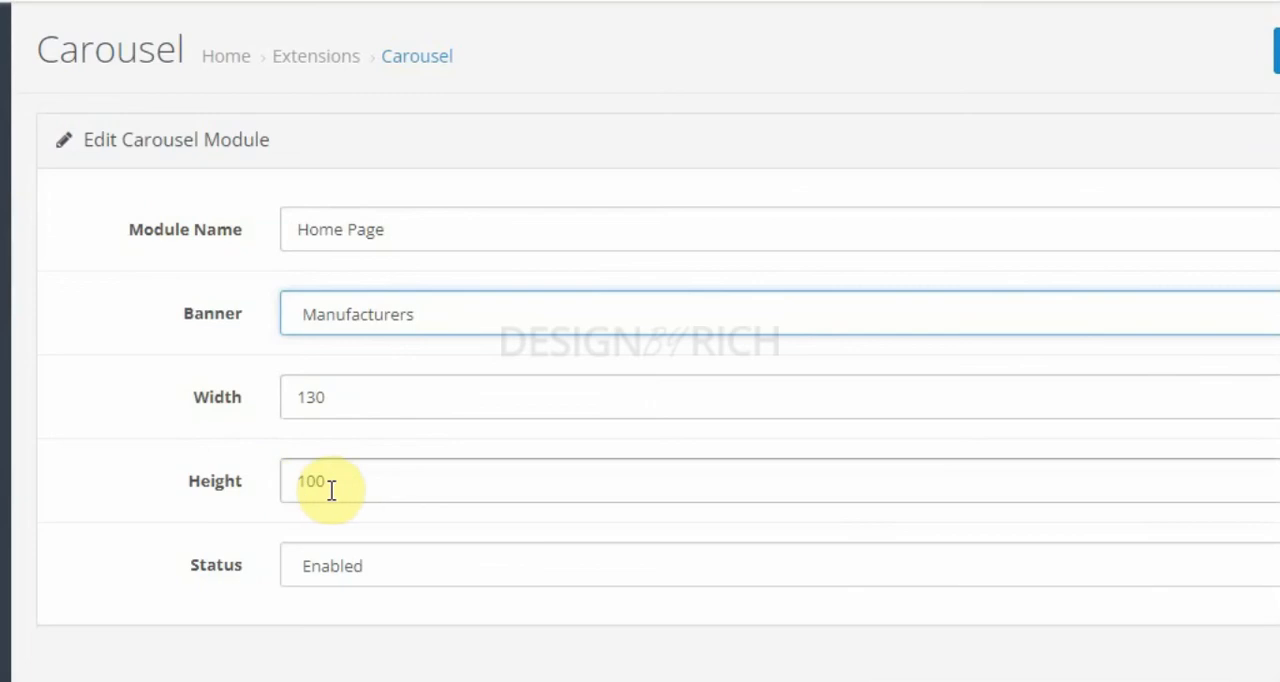
{"action": "left_click", "coordinate": [324, 566]}
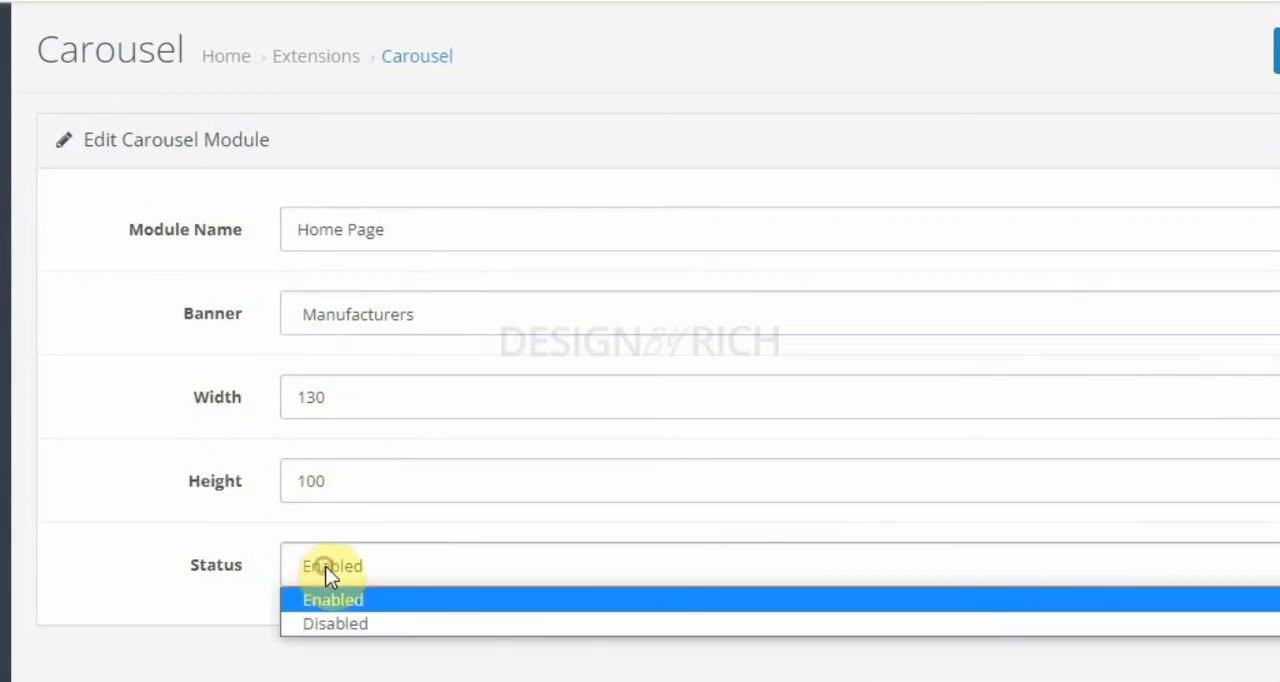
{"action": "left_click", "coordinate": [325, 566]}
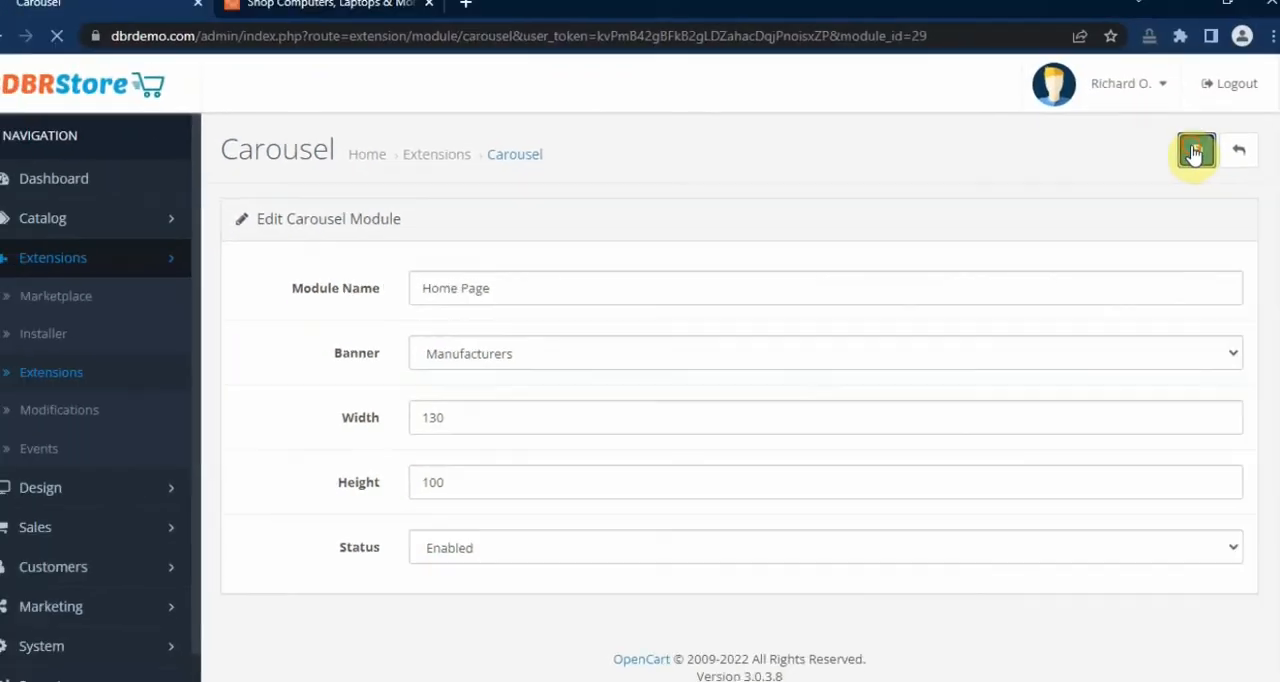
{"action": "left_click", "coordinate": [1195, 151]}
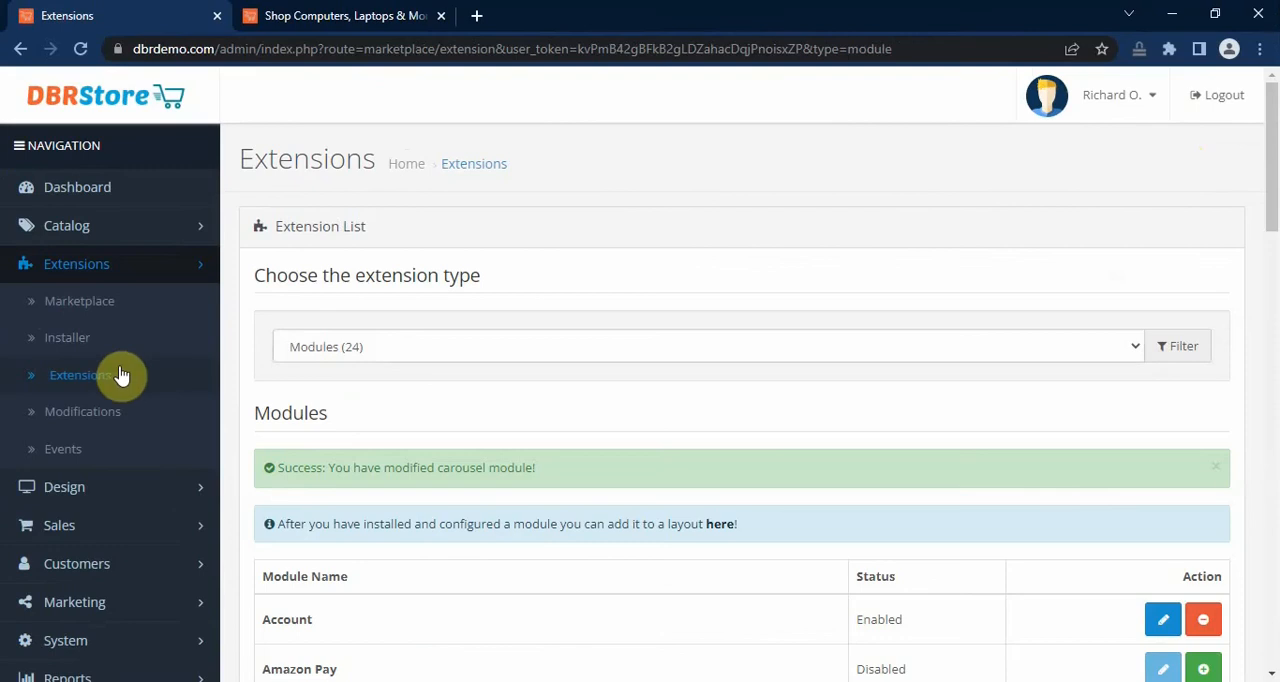
Step: List the store's design layouts and open the Home layout for editing
{"action": "left_click", "coordinate": [132, 493]}
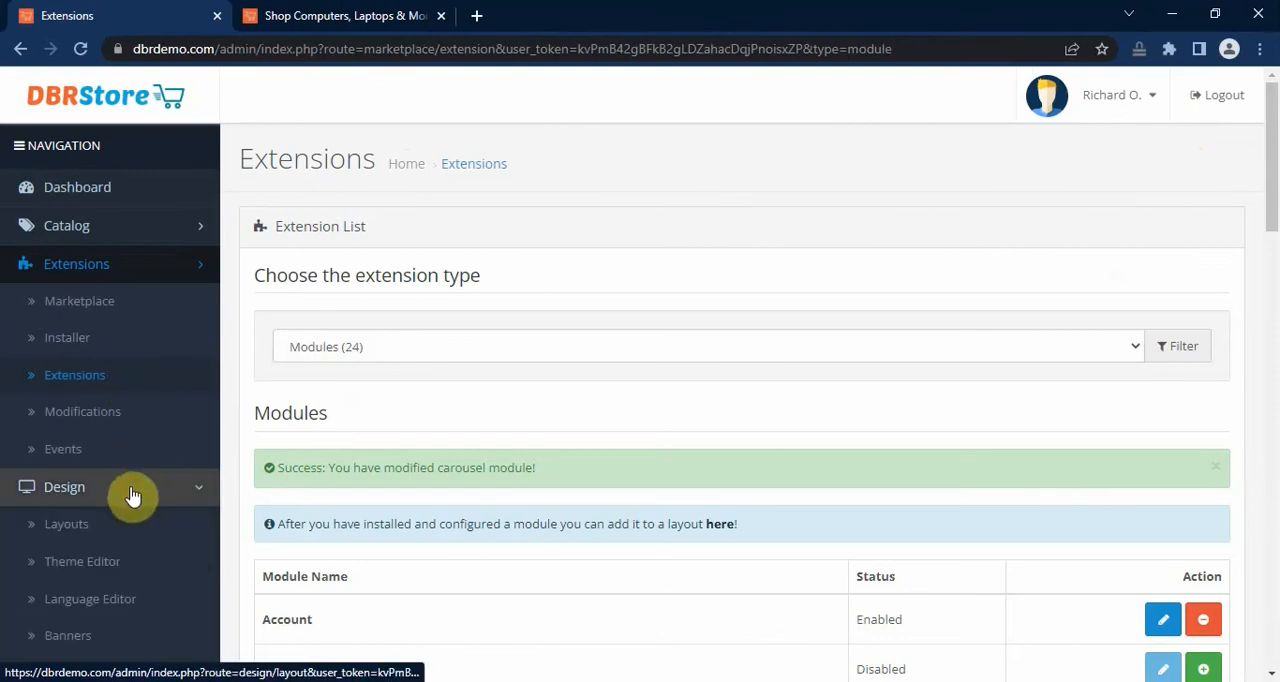
{"action": "left_click", "coordinate": [112, 523]}
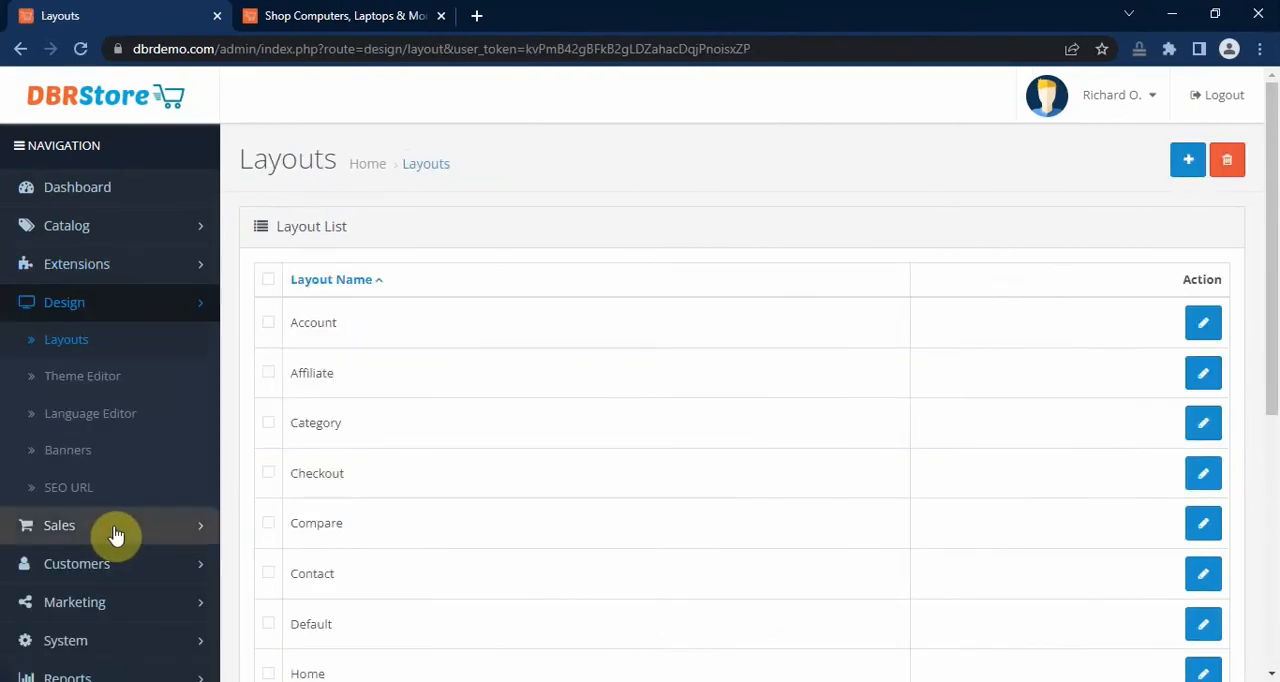
{"action": "scroll", "coordinate": [795, 383], "scroll_direction": "down", "scroll_amount": 2}
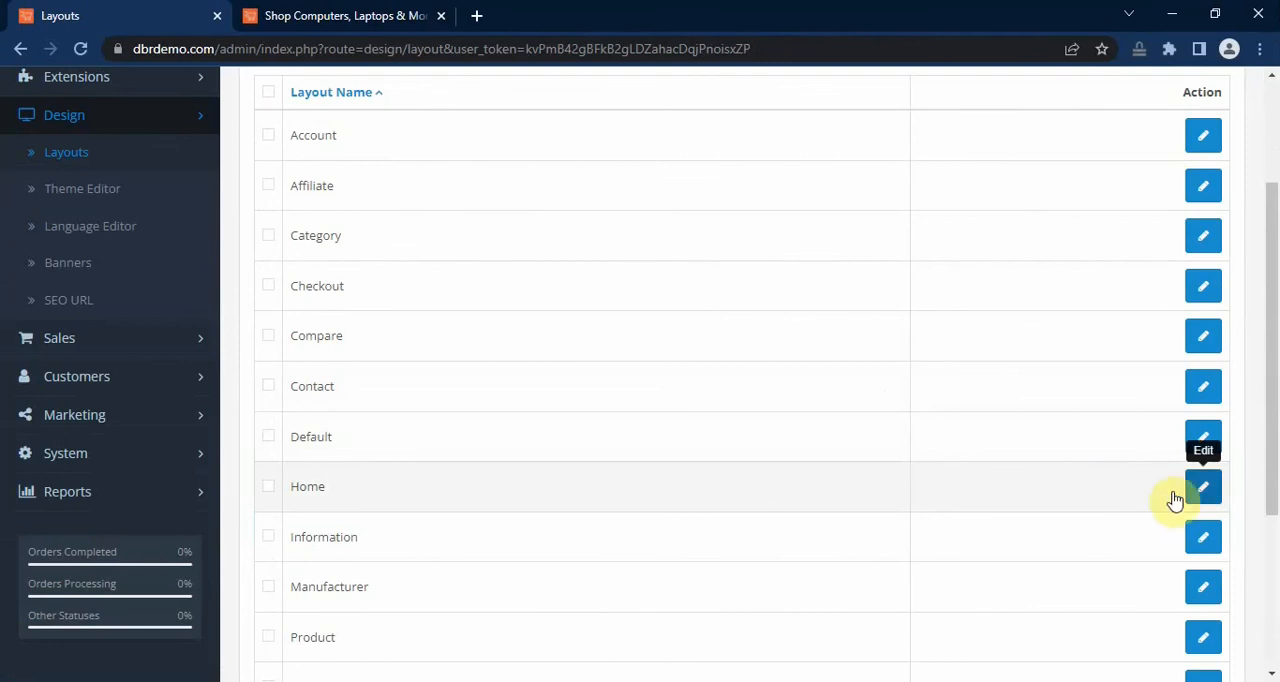
{"action": "left_click", "coordinate": [1208, 490]}
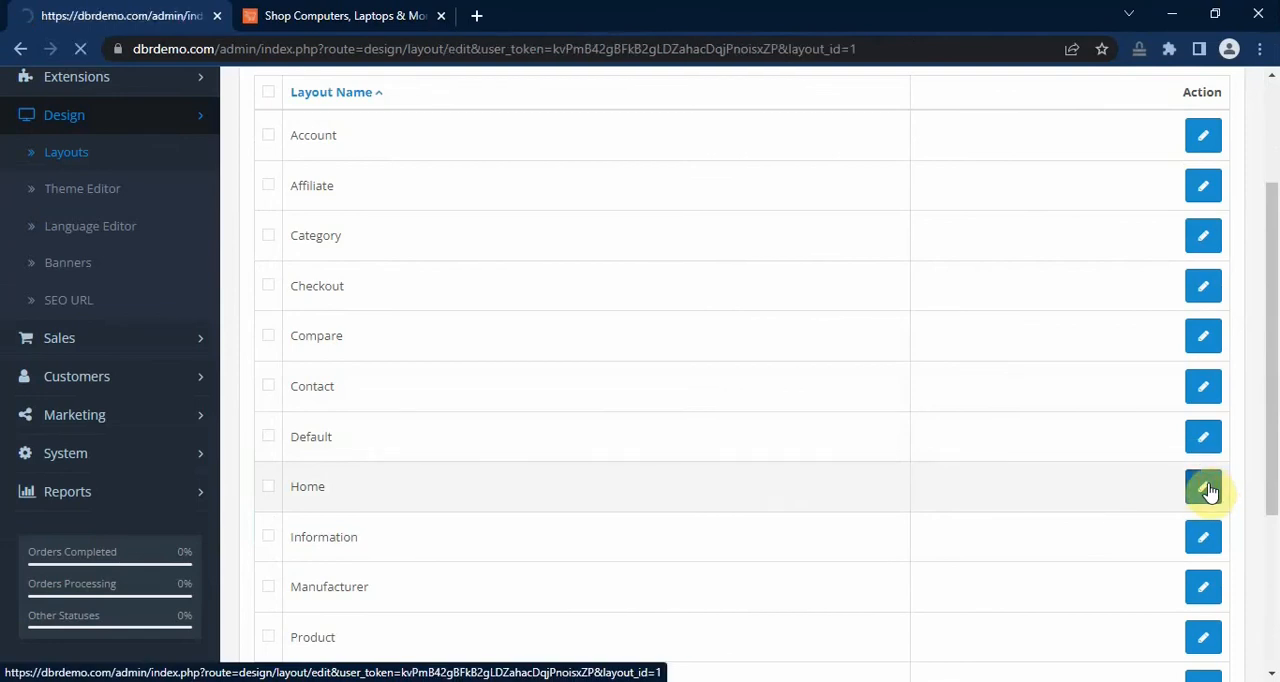
Step: Add the Home Page module under Carousel to the Home layout's Content Bottom position and save the layout
{"action": "scroll", "coordinate": [895, 476], "scroll_direction": "down", "scroll_amount": 3}
{"action": "scroll", "coordinate": [900, 474], "scroll_direction": "down", "scroll_amount": 2}
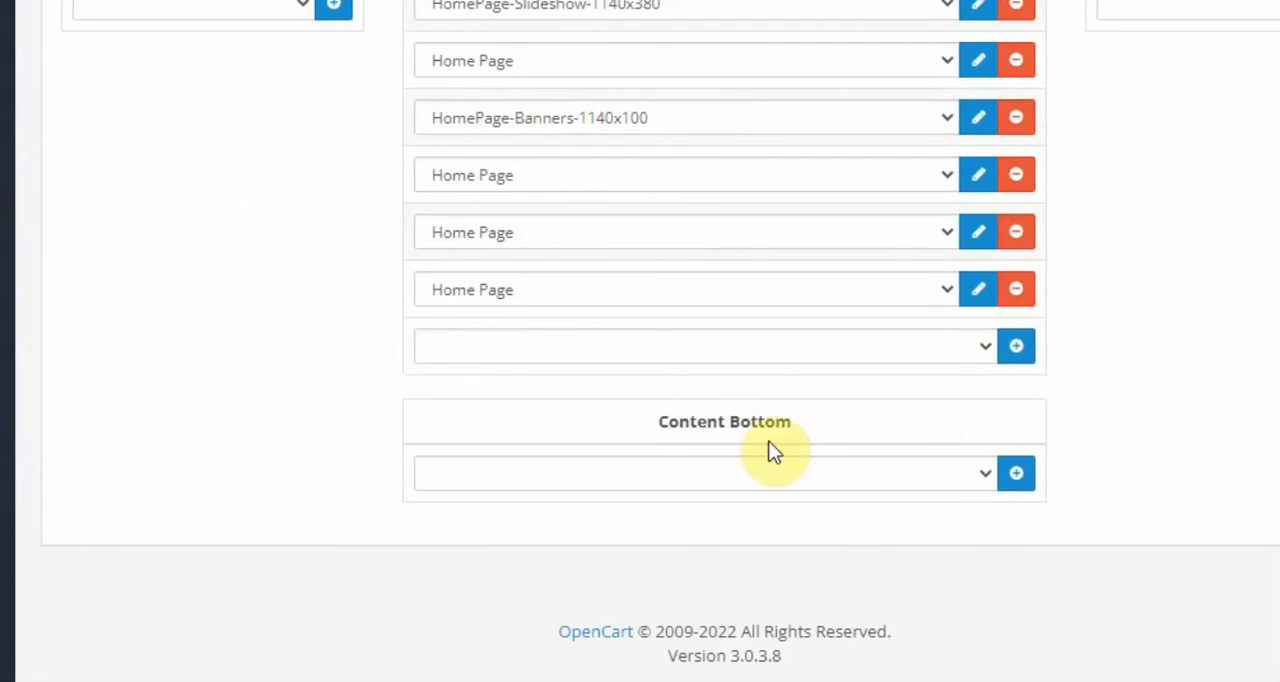
{"action": "left_click", "coordinate": [1016, 476]}
{"action": "left_click", "coordinate": [944, 476]}
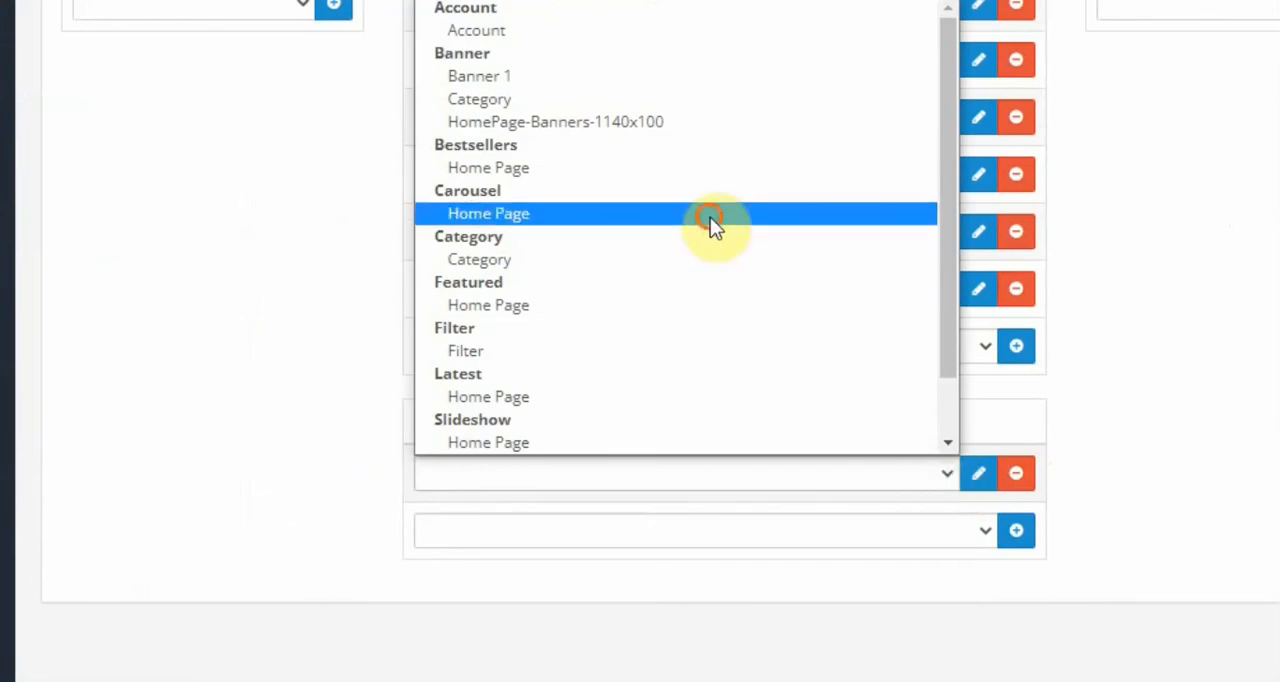
{"action": "left_click", "coordinate": [710, 214]}
{"action": "scroll", "coordinate": [762, 266], "scroll_direction": "up", "scroll_amount": 7}
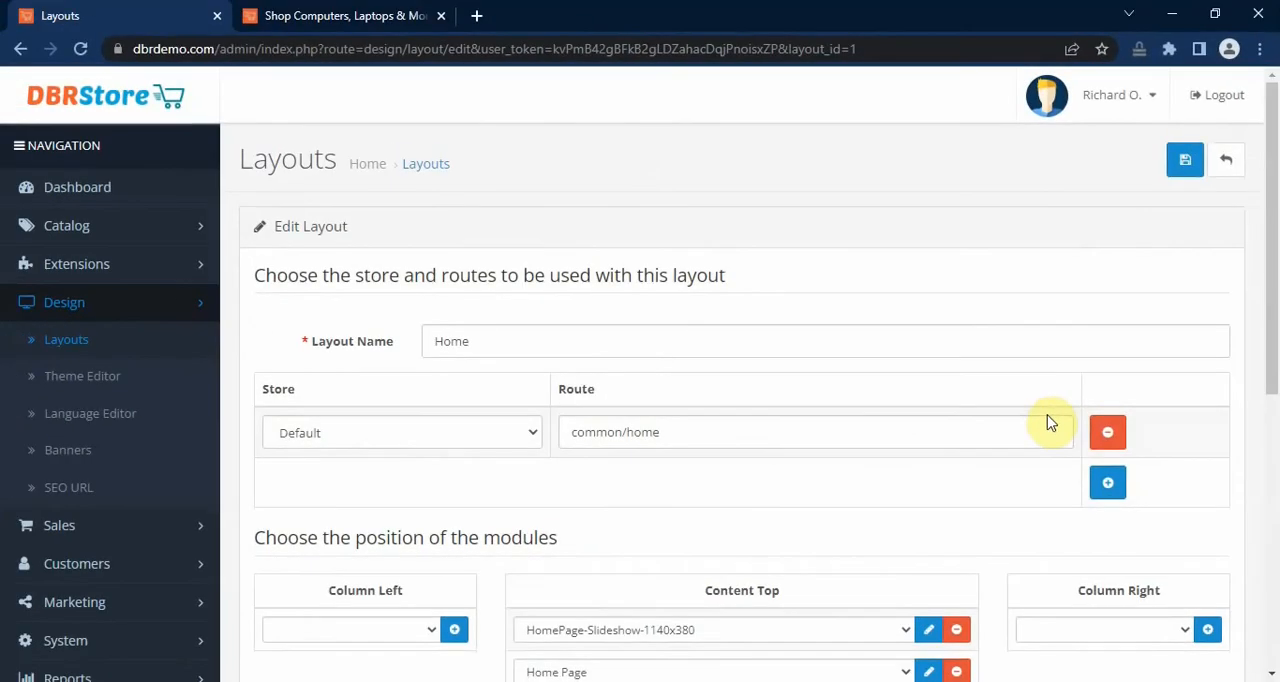
{"action": "left_click", "coordinate": [1186, 162]}
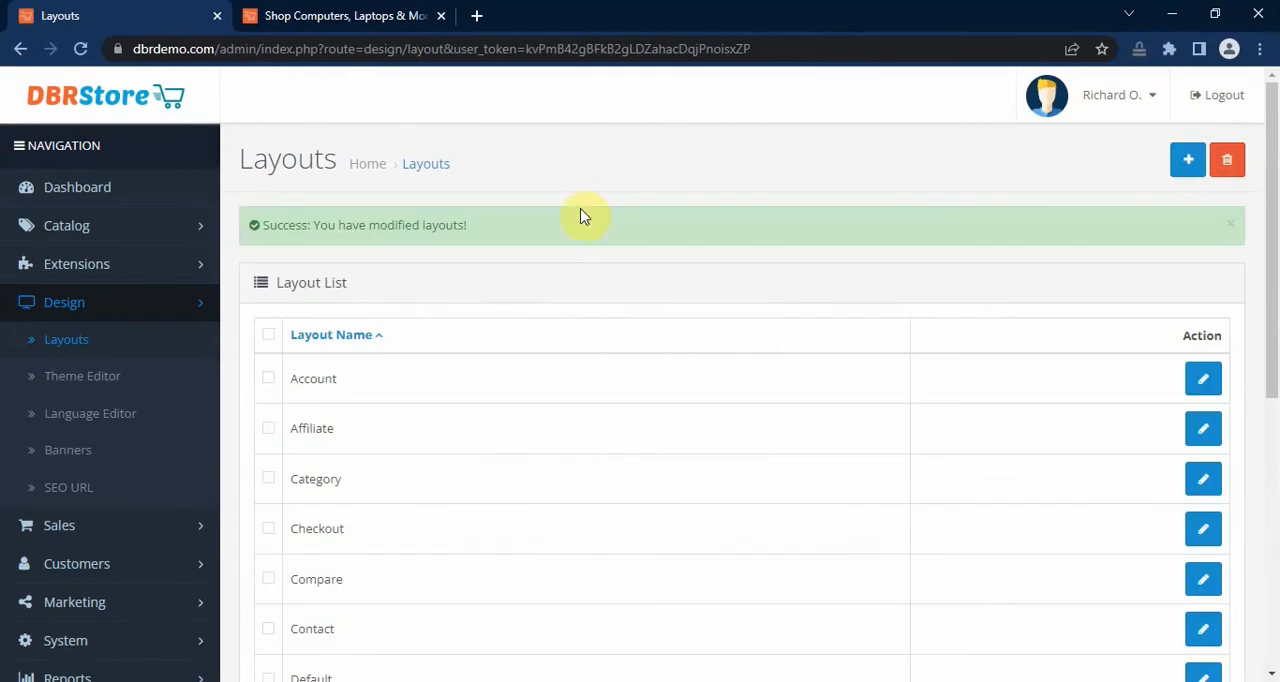
Step: Switch to the storefront, open its home page and examine the manufacturer logo carousel above the footer
{"action": "left_click", "coordinate": [360, 16]}
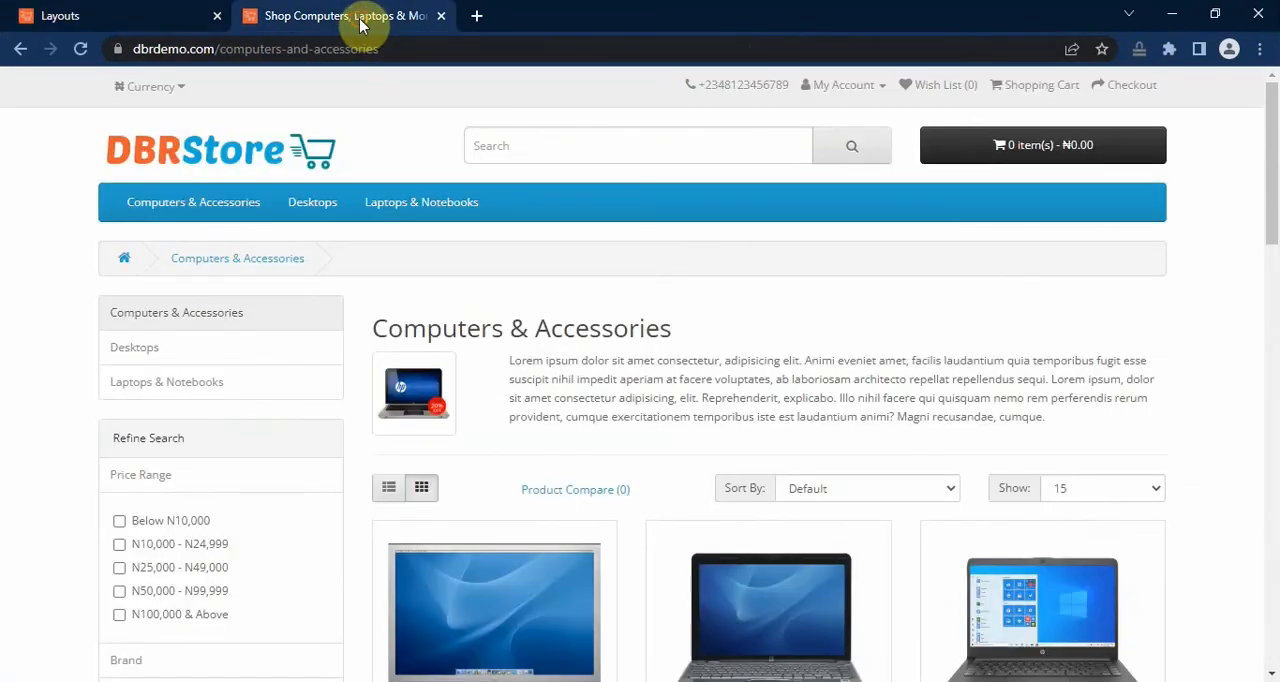
{"action": "left_click", "coordinate": [226, 150]}
{"action": "scroll", "coordinate": [1229, 319], "scroll_direction": "down", "scroll_amount": 5}
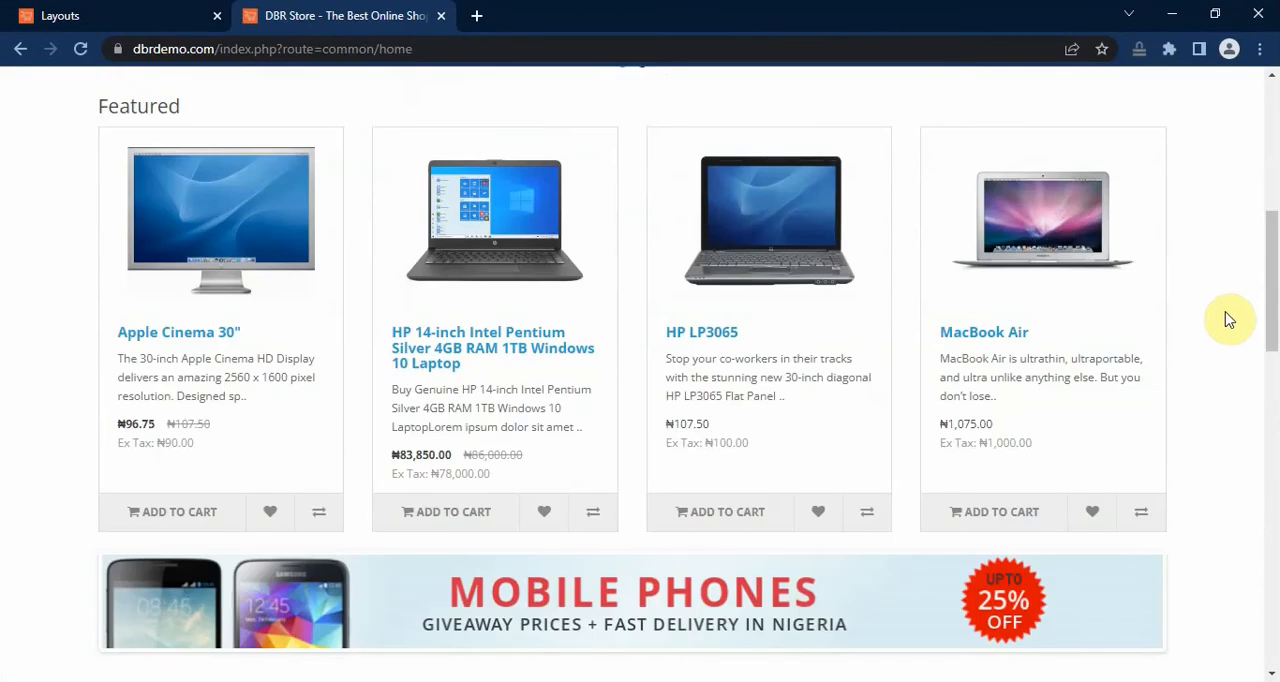
{"action": "scroll", "coordinate": [1229, 319], "scroll_direction": "down", "scroll_amount": 9}
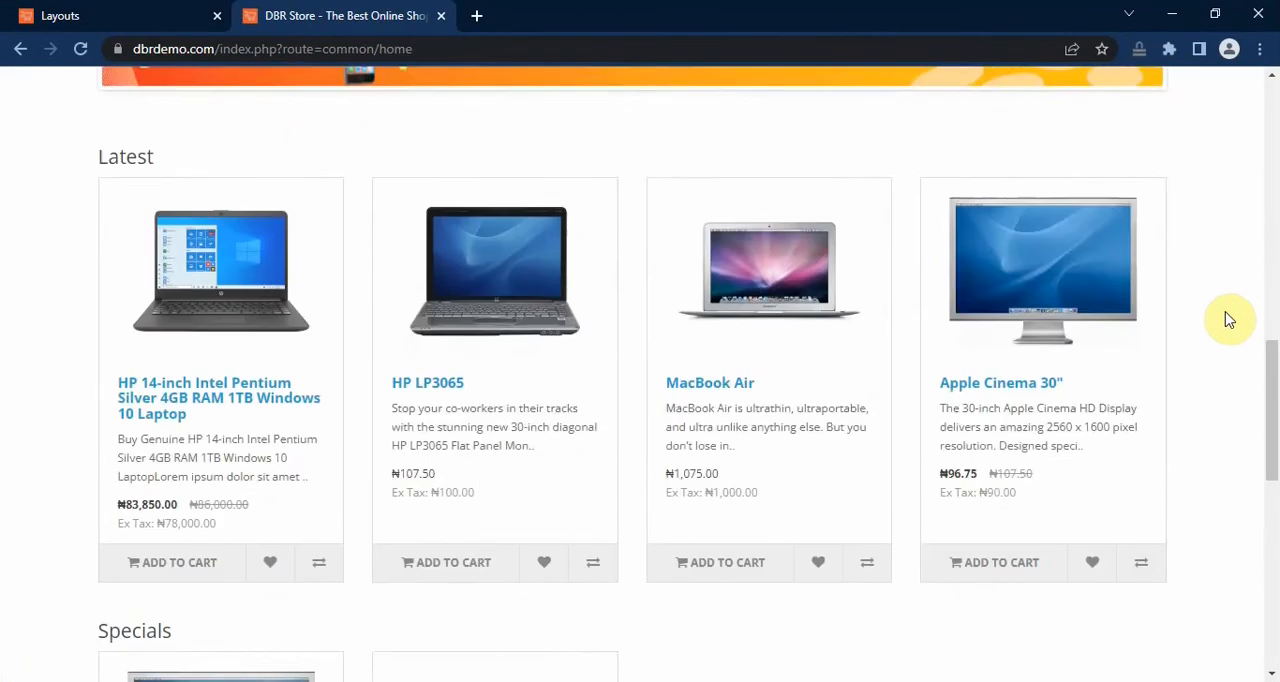
{"action": "scroll", "coordinate": [1229, 319], "scroll_direction": "down", "scroll_amount": 4}
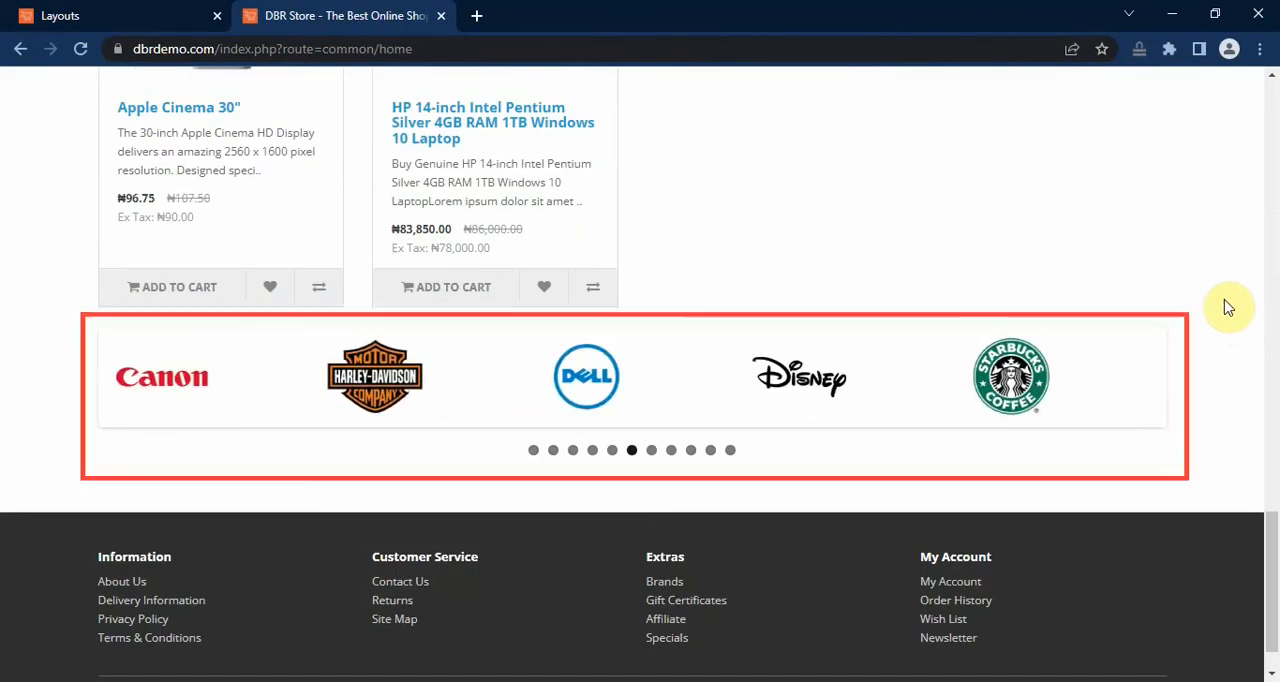